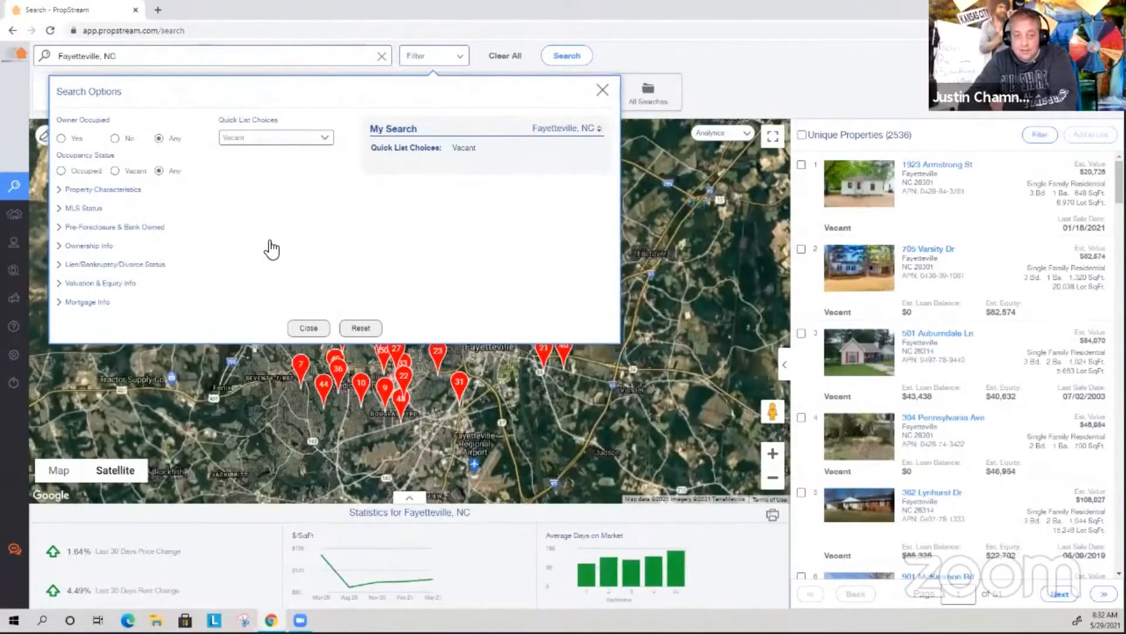
# Expand the Property Characteristics filters for the Liens search.
pyautogui.click(94, 189)
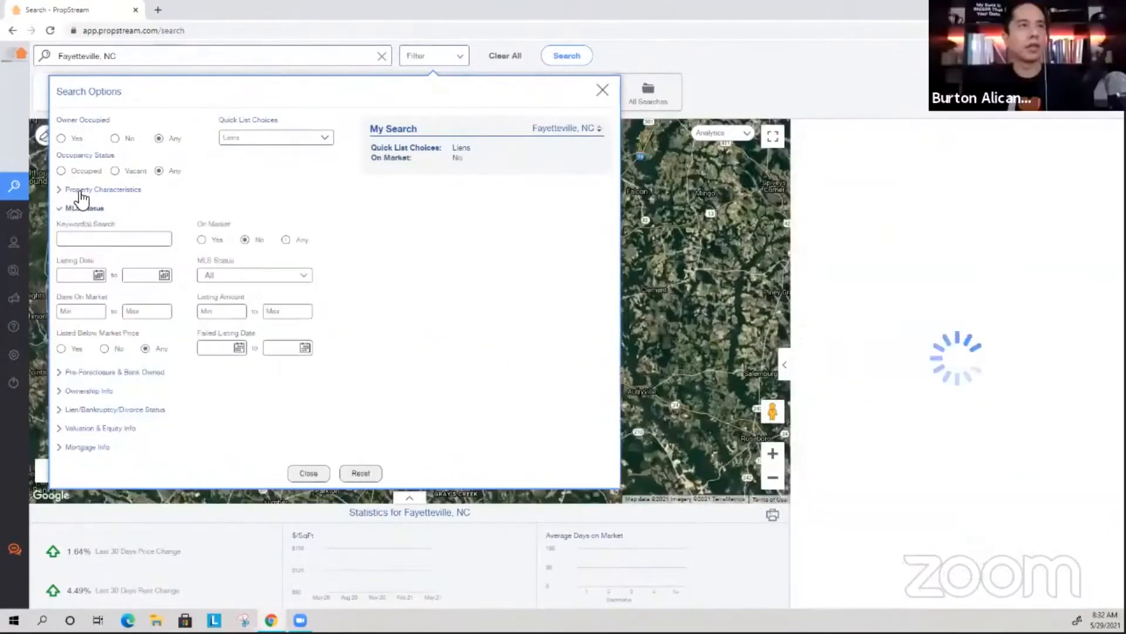
# Limit properties to Residential Single Family with at most 4 bedrooms.
pyautogui.click(111, 219)
pyautogui.click(117, 241)
pyautogui.click(212, 223)
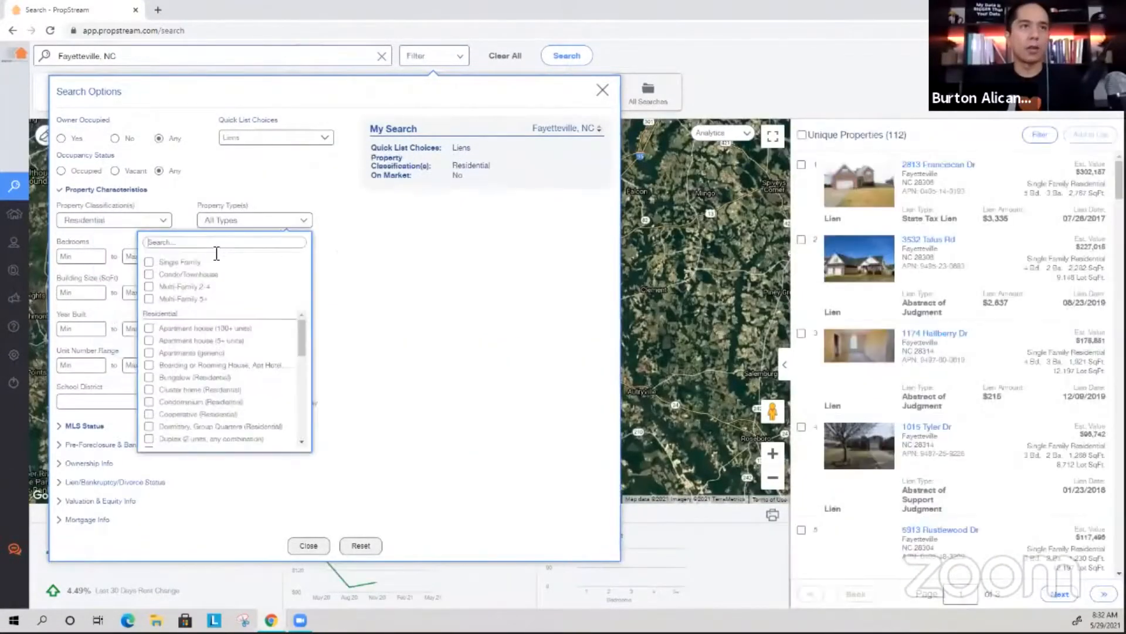
pyautogui.click(186, 258)
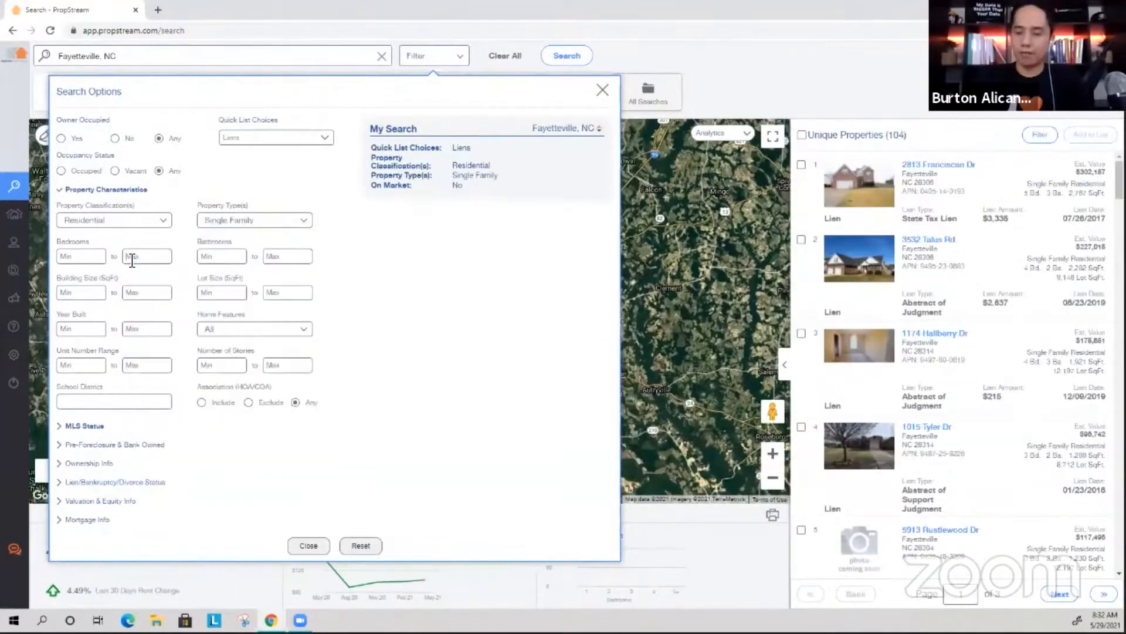
pyautogui.click(131, 258)
pyautogui.write('4')
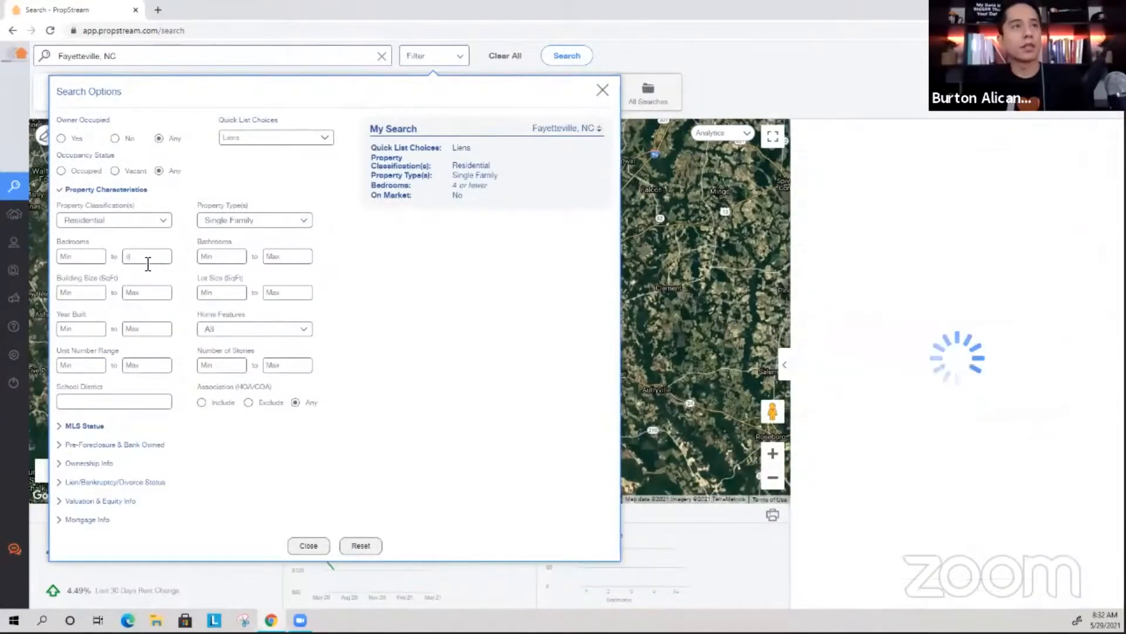
pyautogui.click(105, 190)
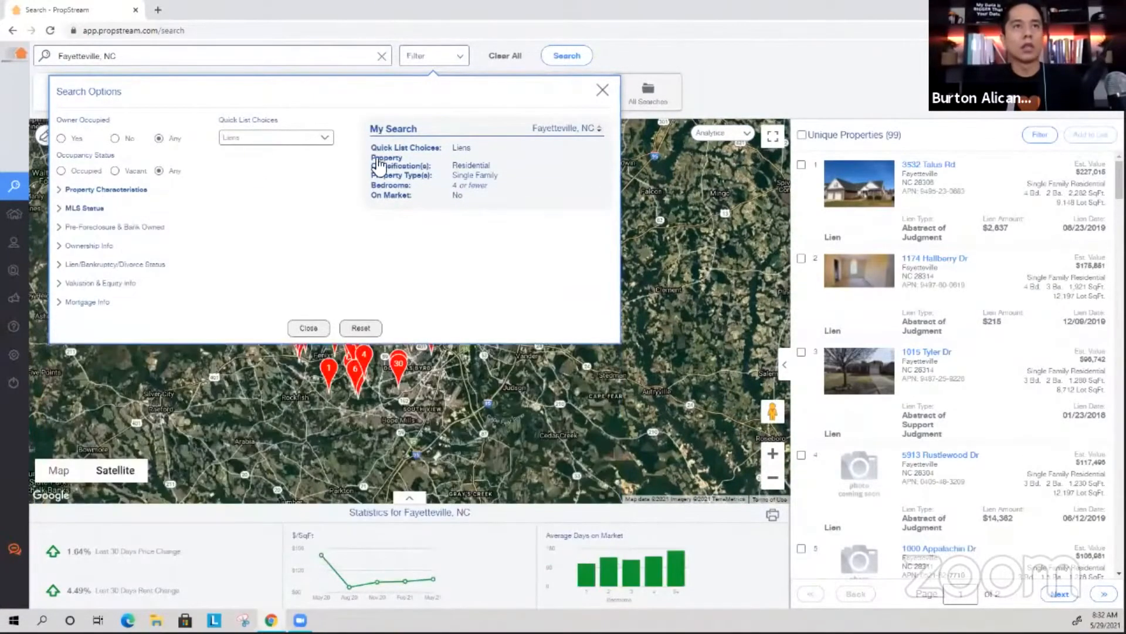
# Require at least 30% estimated equity and Individual owners, then close search options.
pyautogui.click(108, 284)
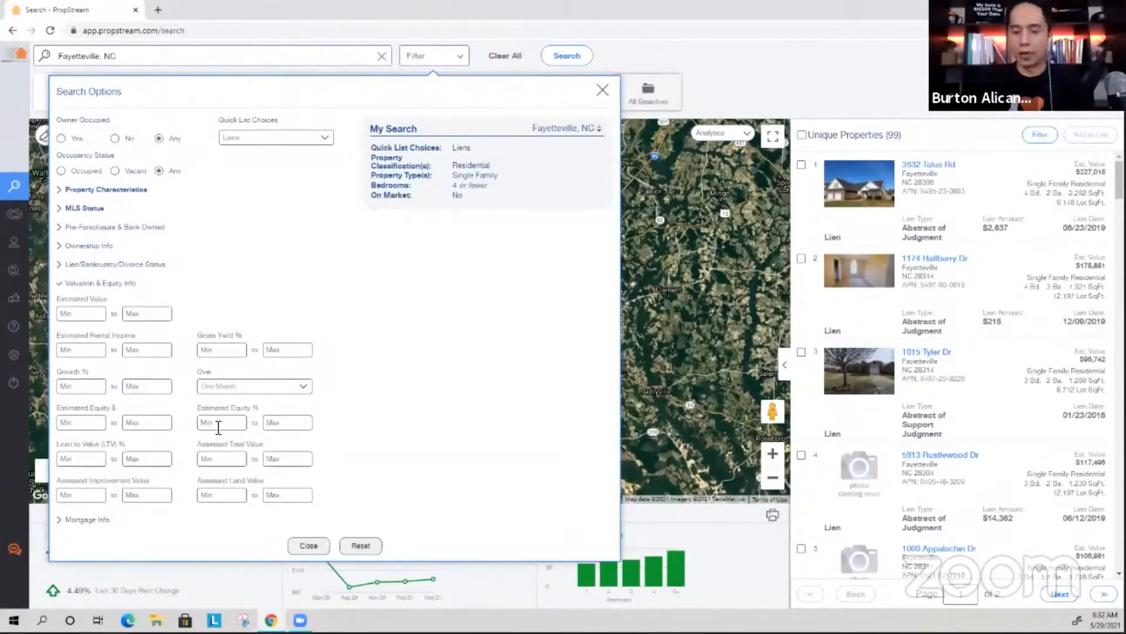
pyautogui.click(218, 423)
pyautogui.write('30')
pyautogui.moveTo(12, 410)
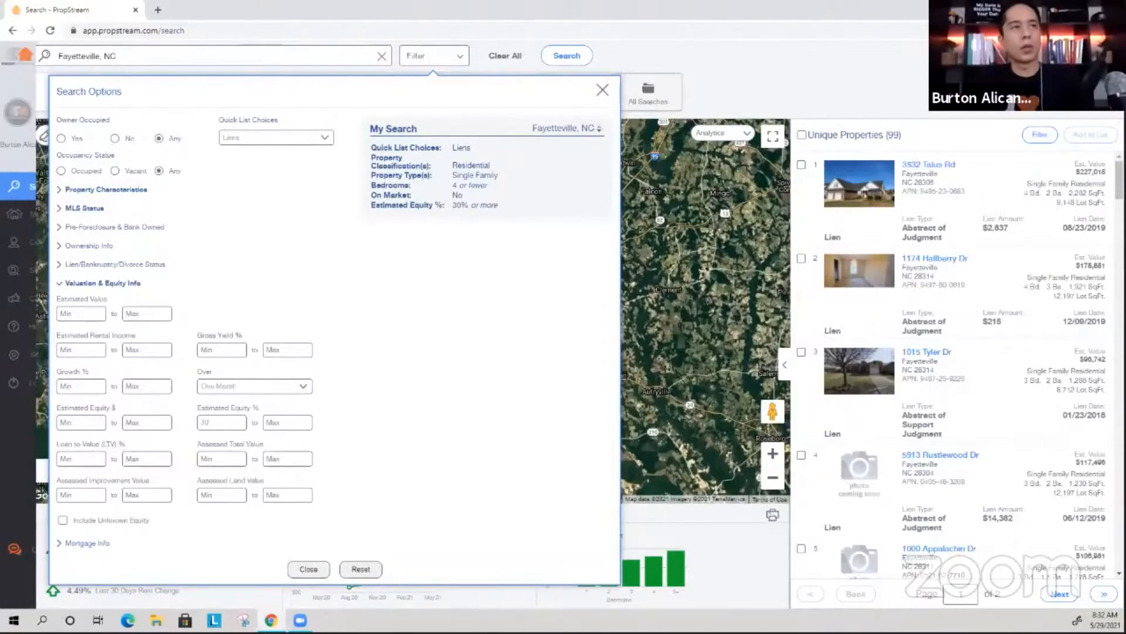
pyautogui.click(103, 246)
pyautogui.click(258, 276)
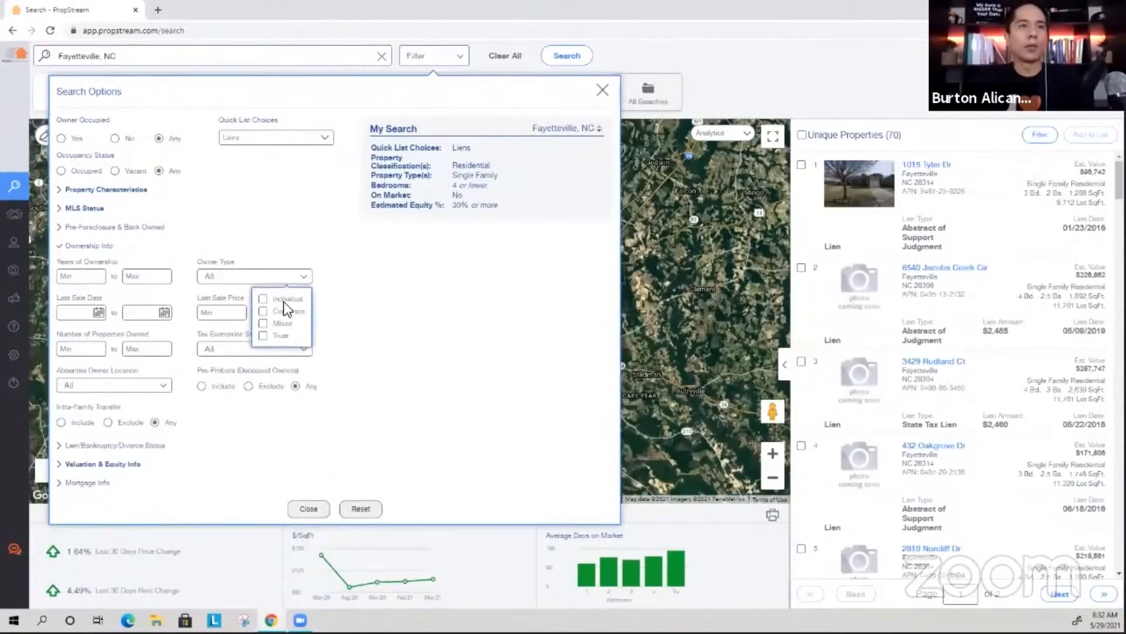
pyautogui.click(286, 300)
pyautogui.click(105, 251)
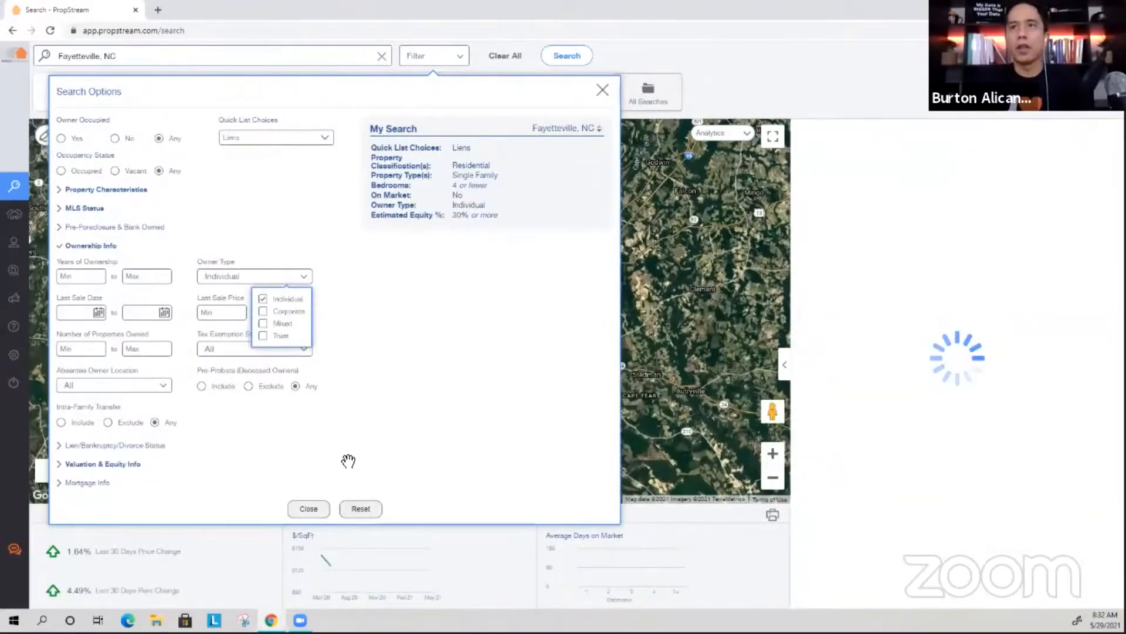
pyautogui.click(310, 330)
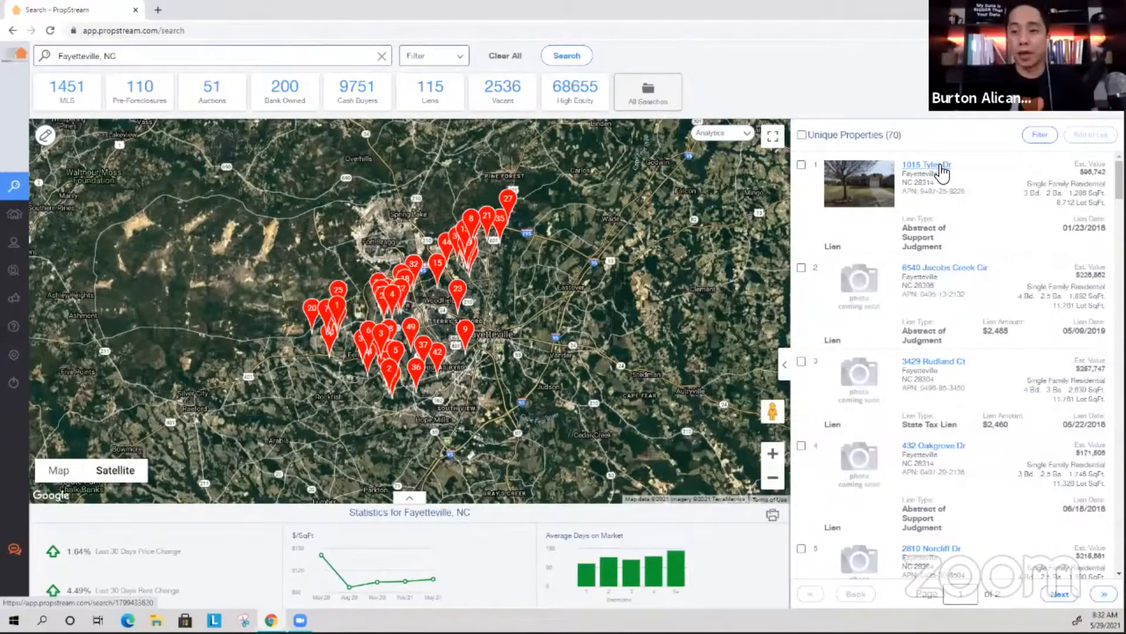
pyautogui.click(942, 166)
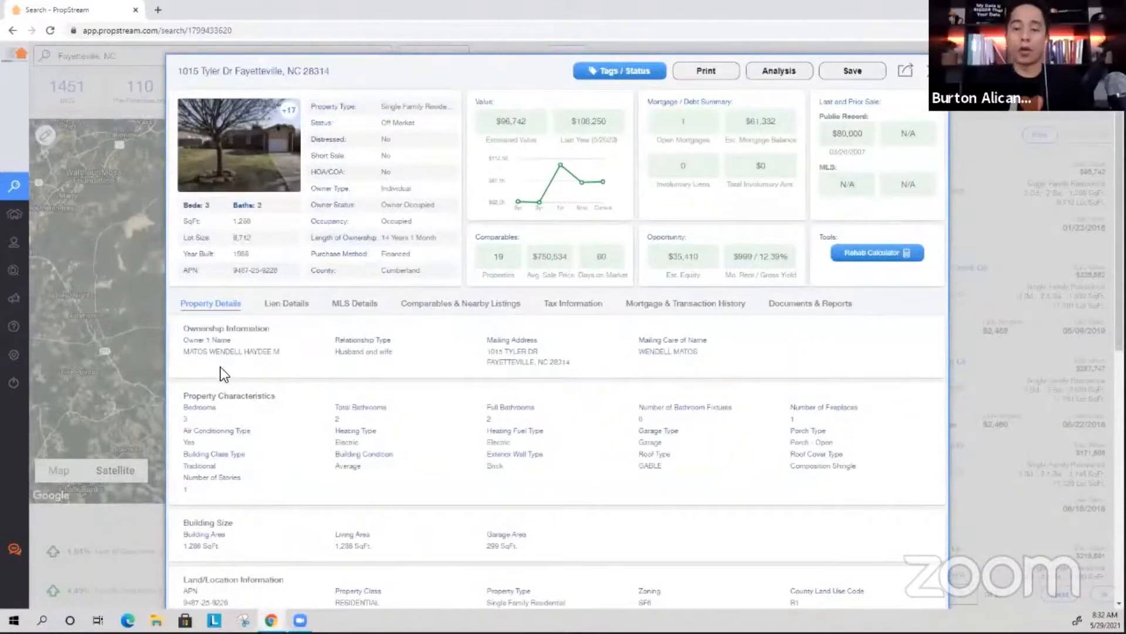
pyautogui.click(302, 309)
pyautogui.click(348, 307)
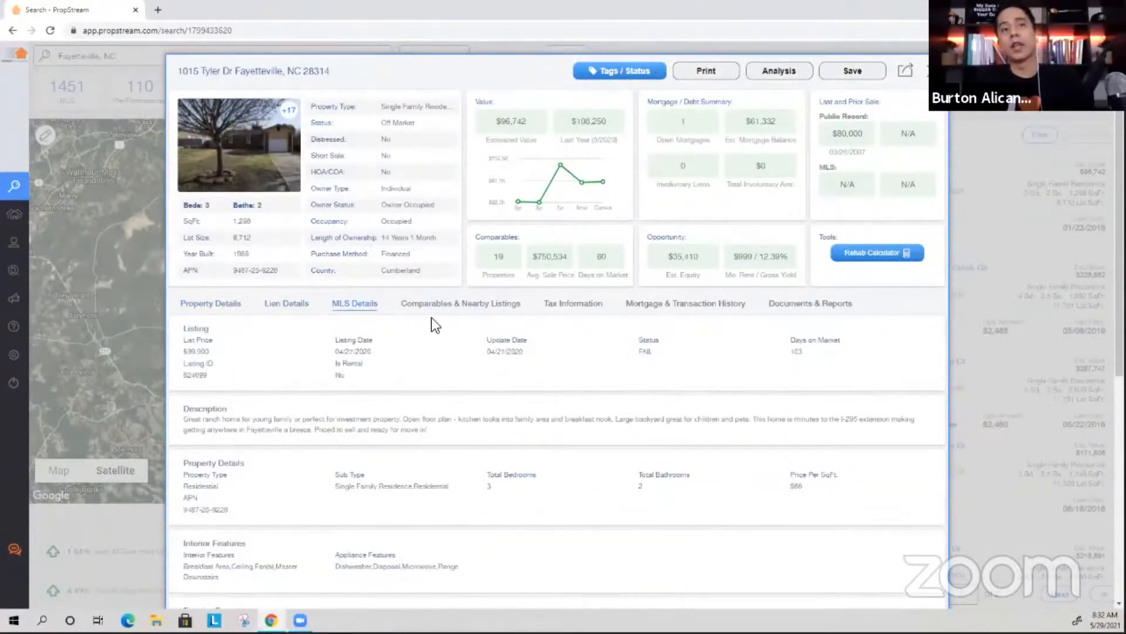
pyautogui.click(454, 308)
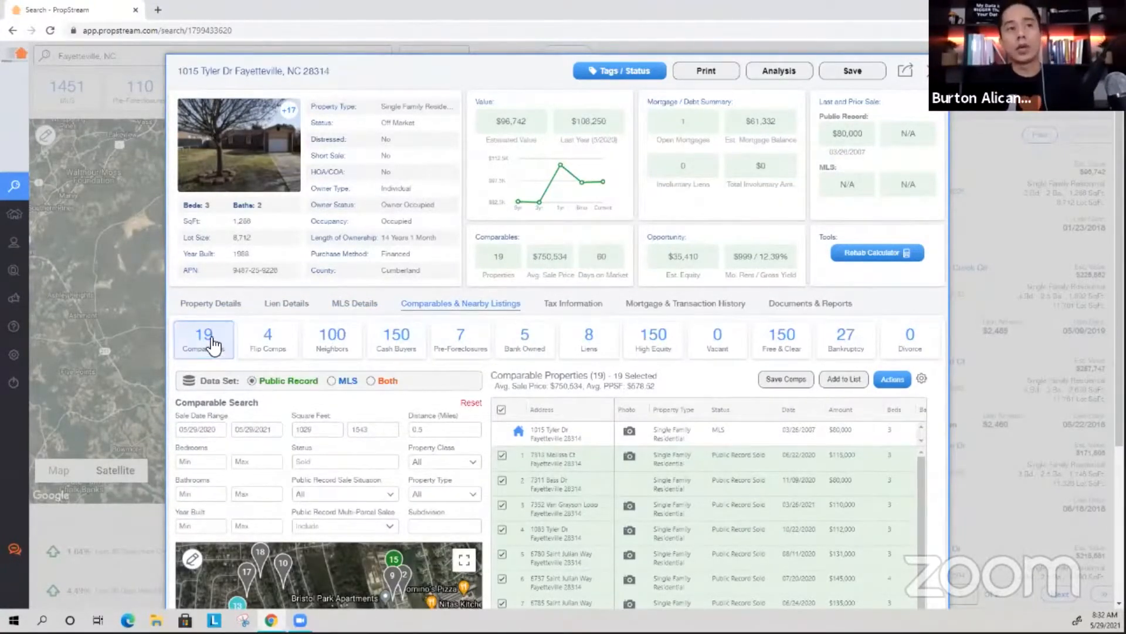
pyautogui.scroll(-2, 296, 264)
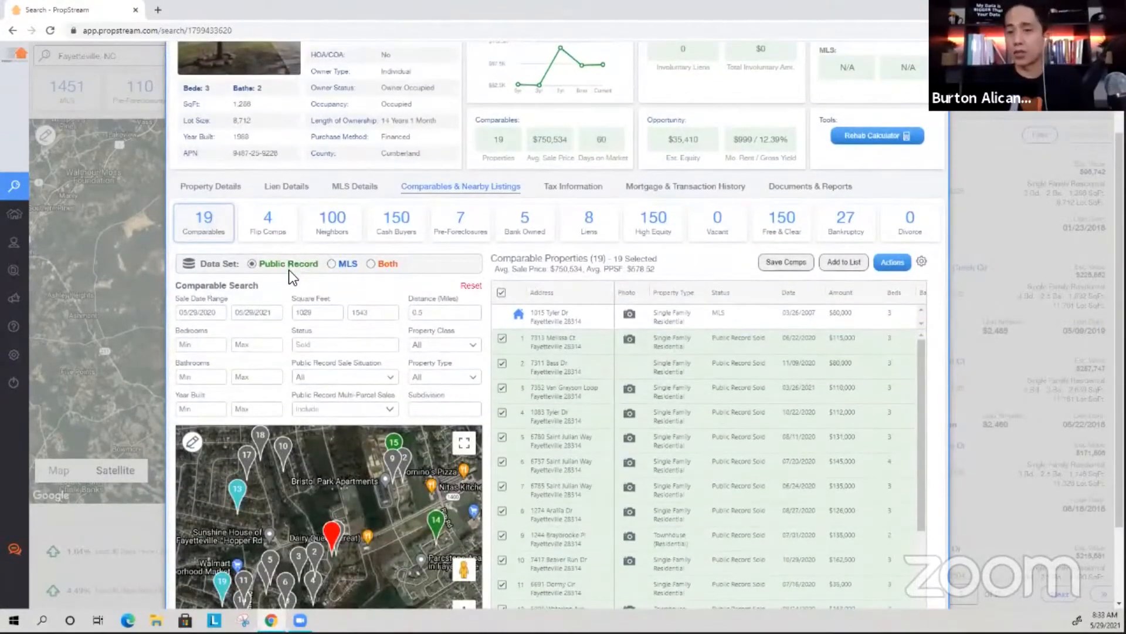
pyautogui.click(331, 264)
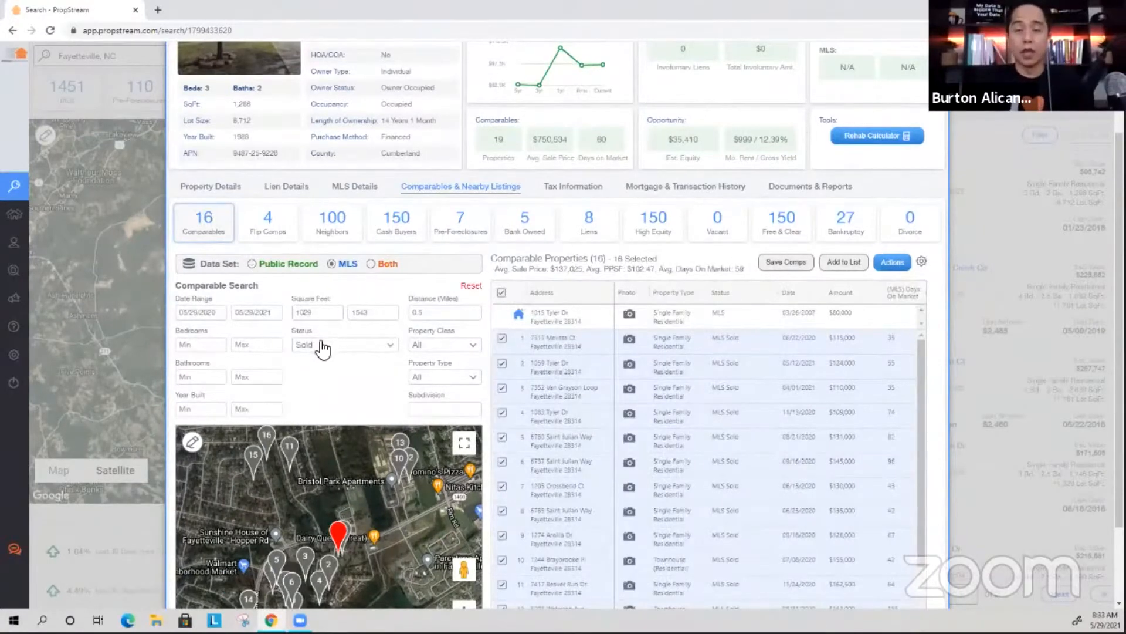
pyautogui.click(372, 264)
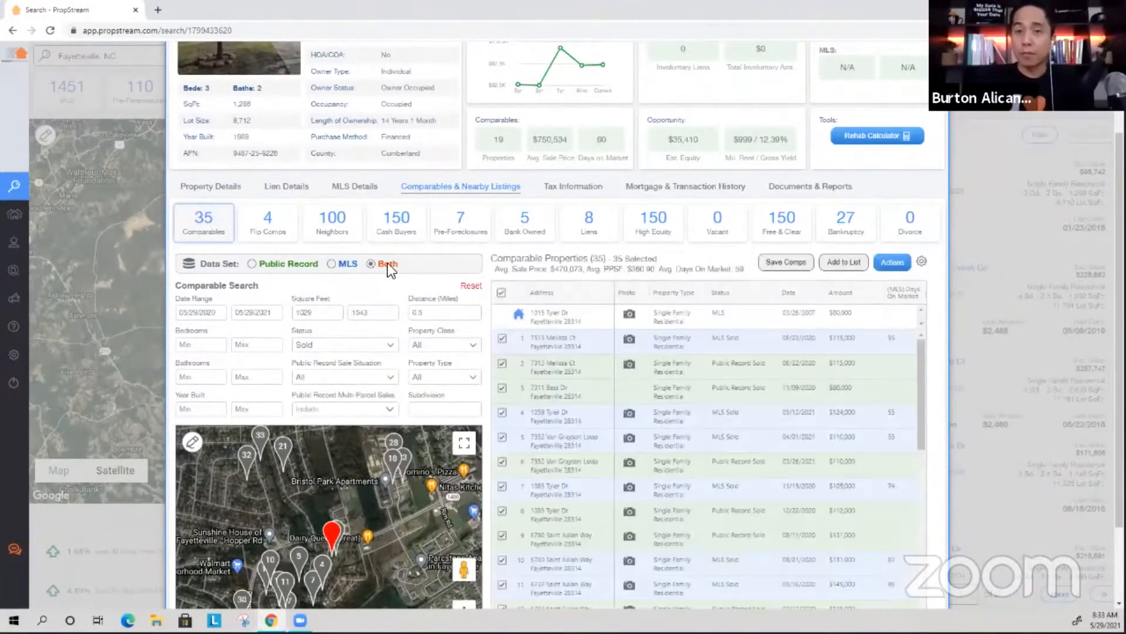
pyautogui.scroll(2, 373, 249)
pyautogui.tripleClick(297, 81)
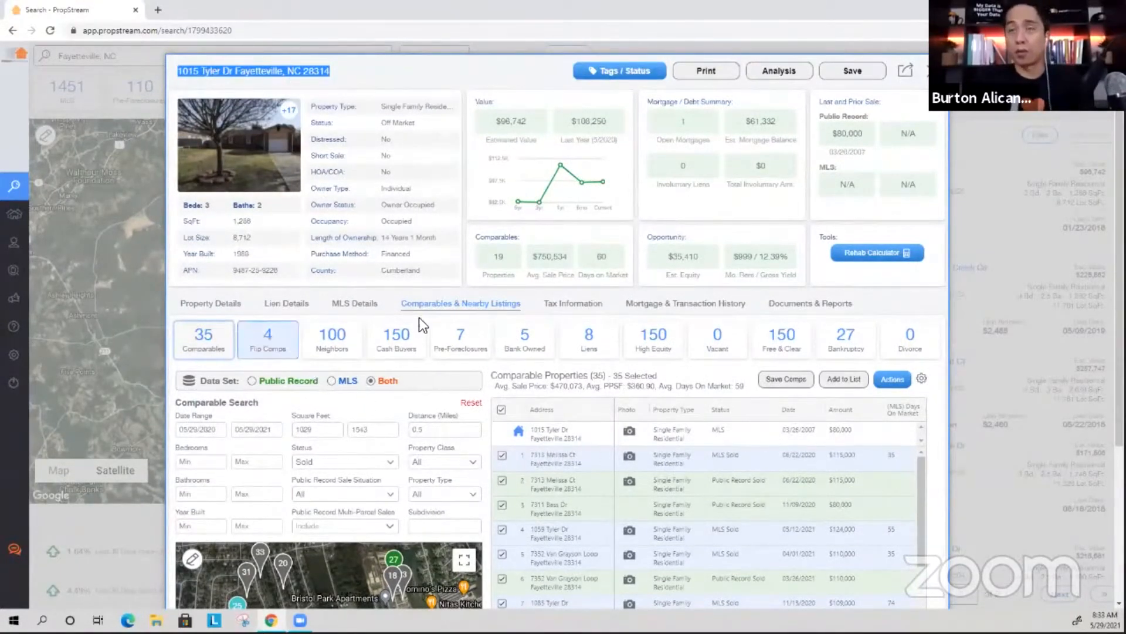
pyautogui.click(928, 79)
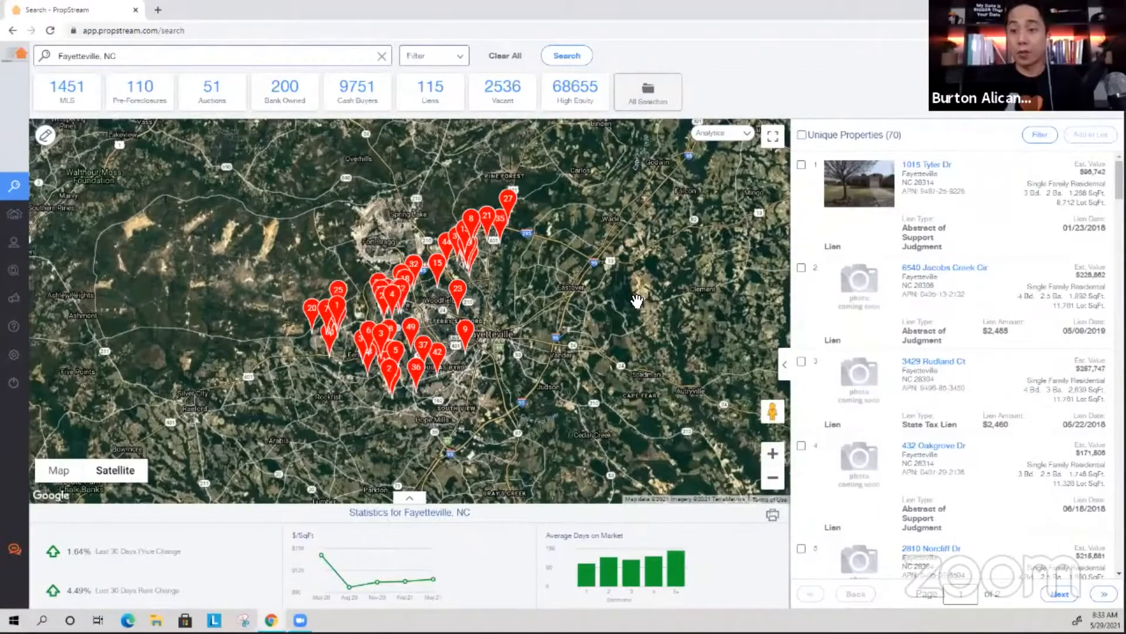
# Clear the location search and rerun the Fayetteville, NC search.
pyautogui.click(440, 55)
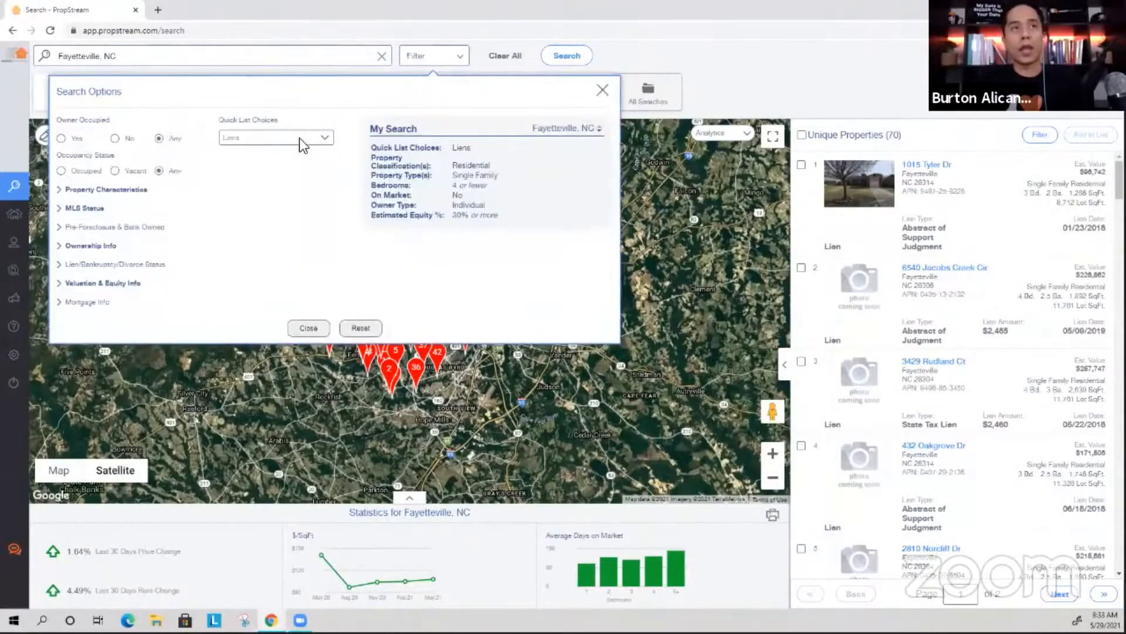
pyautogui.click(315, 137)
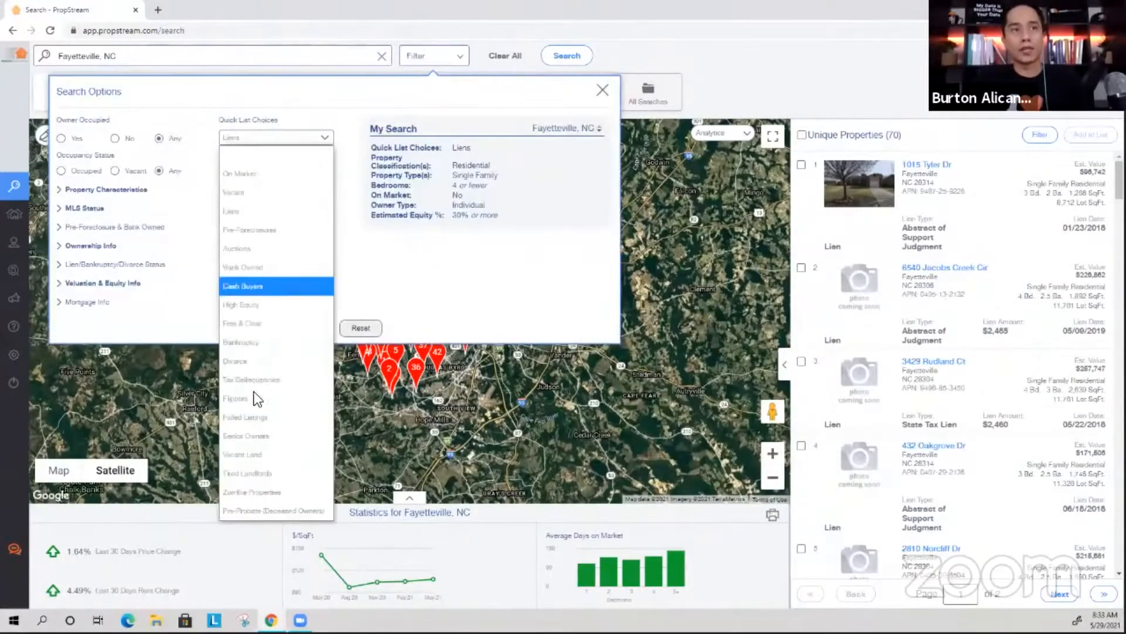
pyautogui.click(453, 279)
pyautogui.click(305, 327)
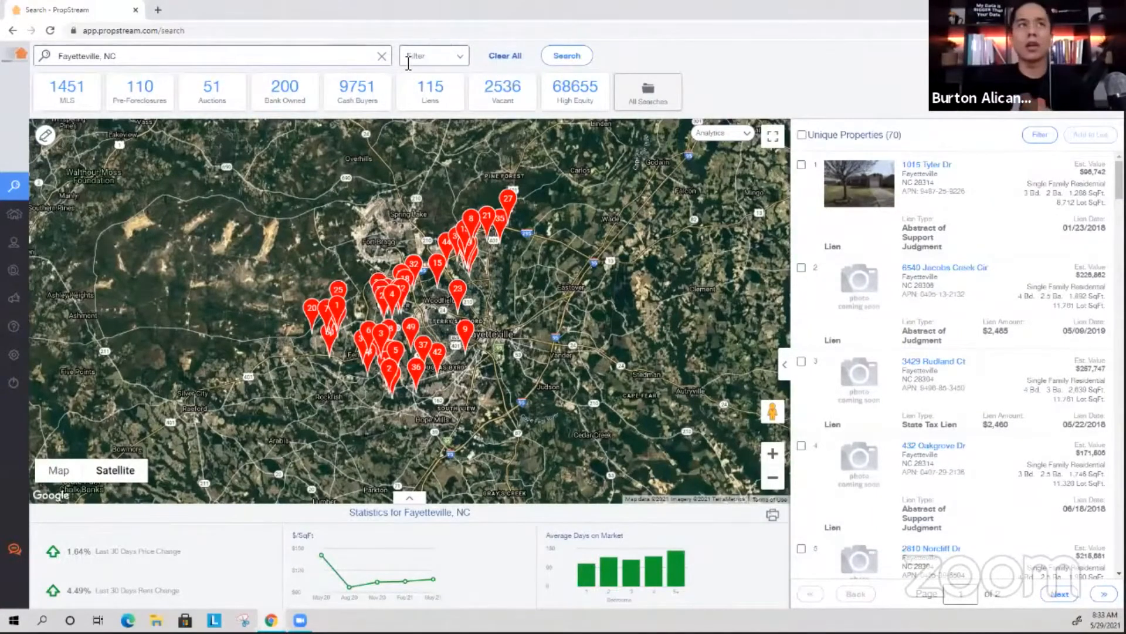
pyautogui.click(223, 69)
pyautogui.click(172, 111)
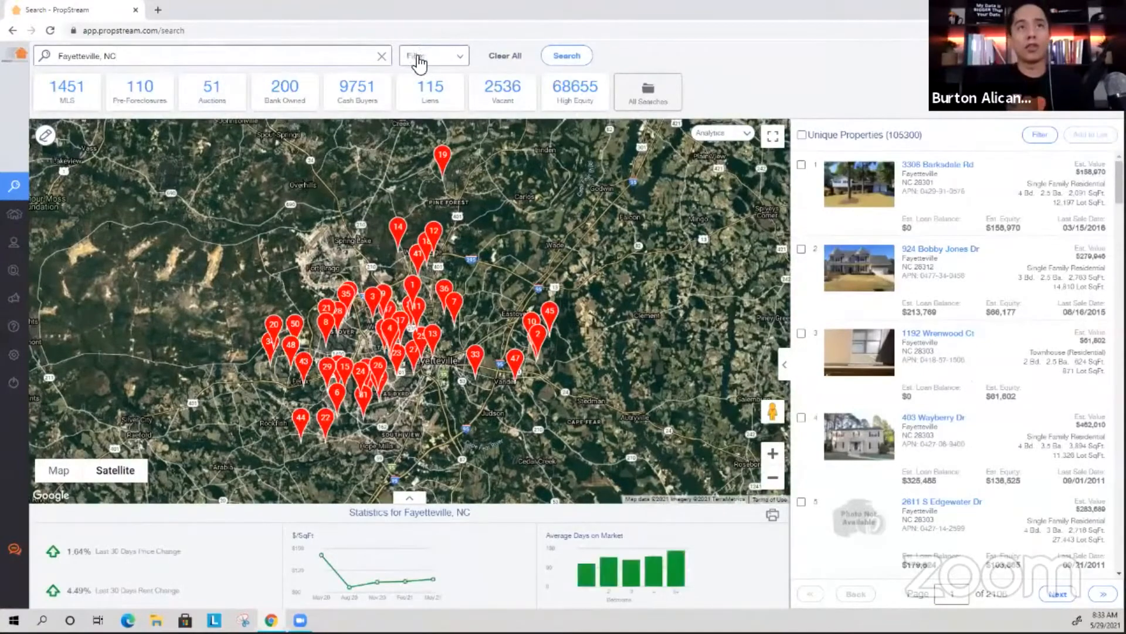
# Switch the quick list to Cash Buyers.
pyautogui.click(418, 56)
pyautogui.click(301, 137)
pyautogui.click(243, 284)
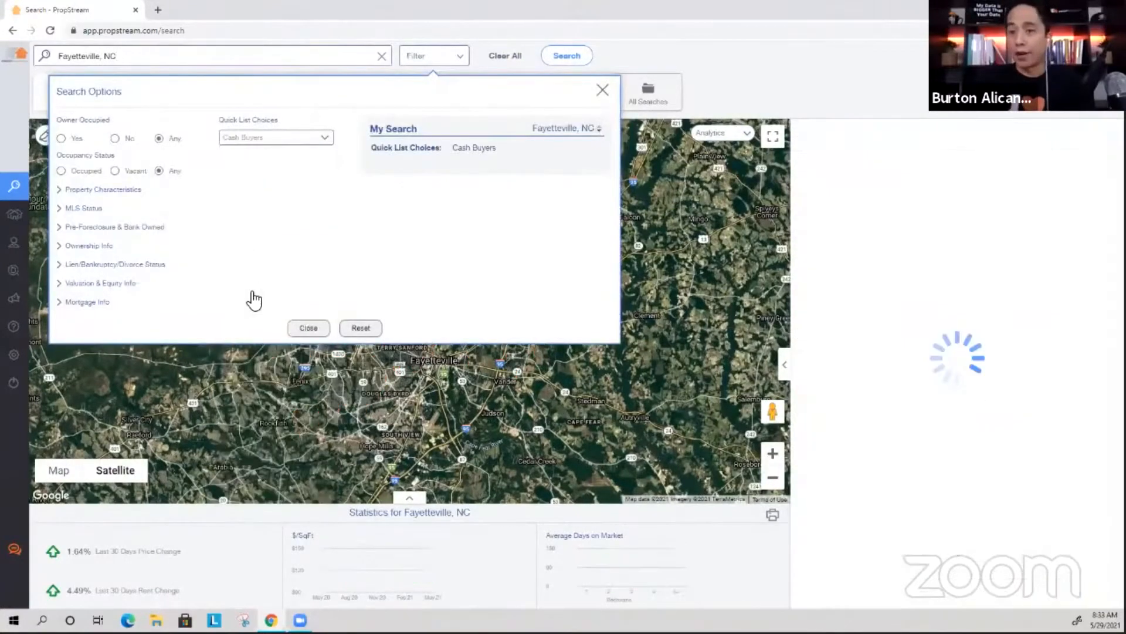
# Set the last sale date range to 10/01/20 through 12/31/20.
pyautogui.click(99, 248)
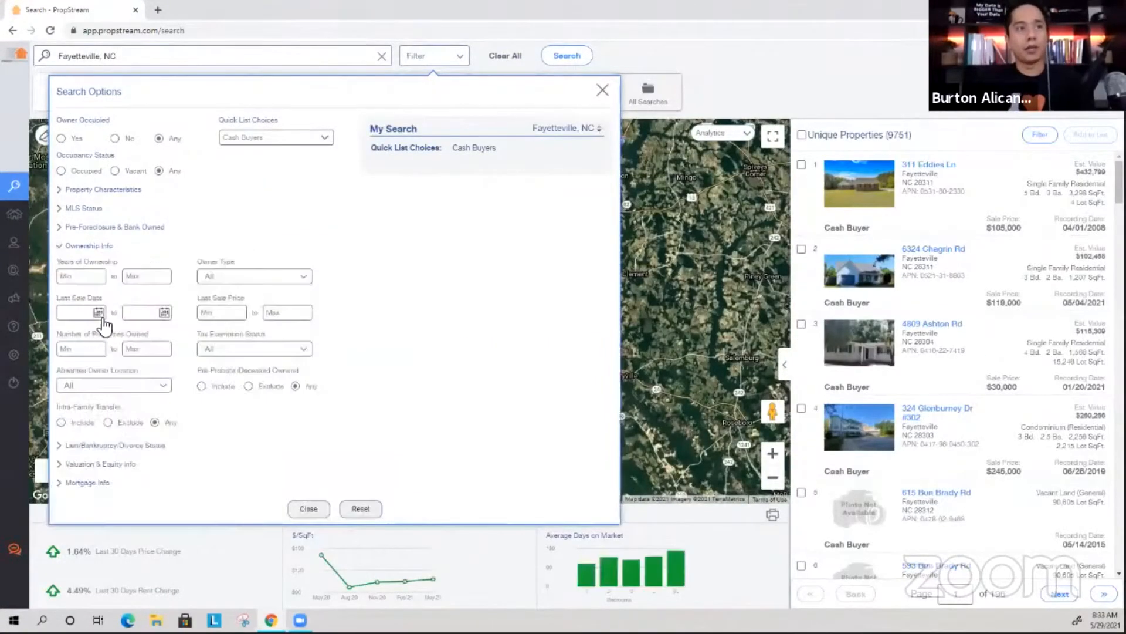
pyautogui.click(99, 314)
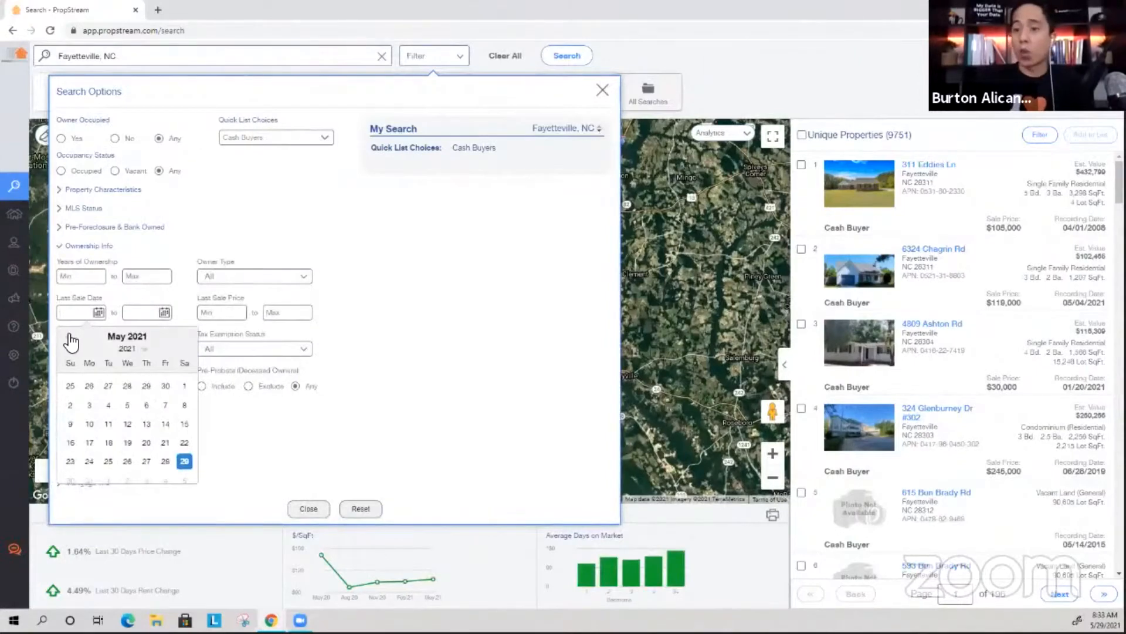
pyautogui.click(70, 336)
pyautogui.click(70, 336)
pyautogui.click(70, 336)
pyautogui.click(70, 336)
pyautogui.click(70, 336)
pyautogui.click(71, 336)
pyautogui.click(71, 336)
pyautogui.click(147, 386)
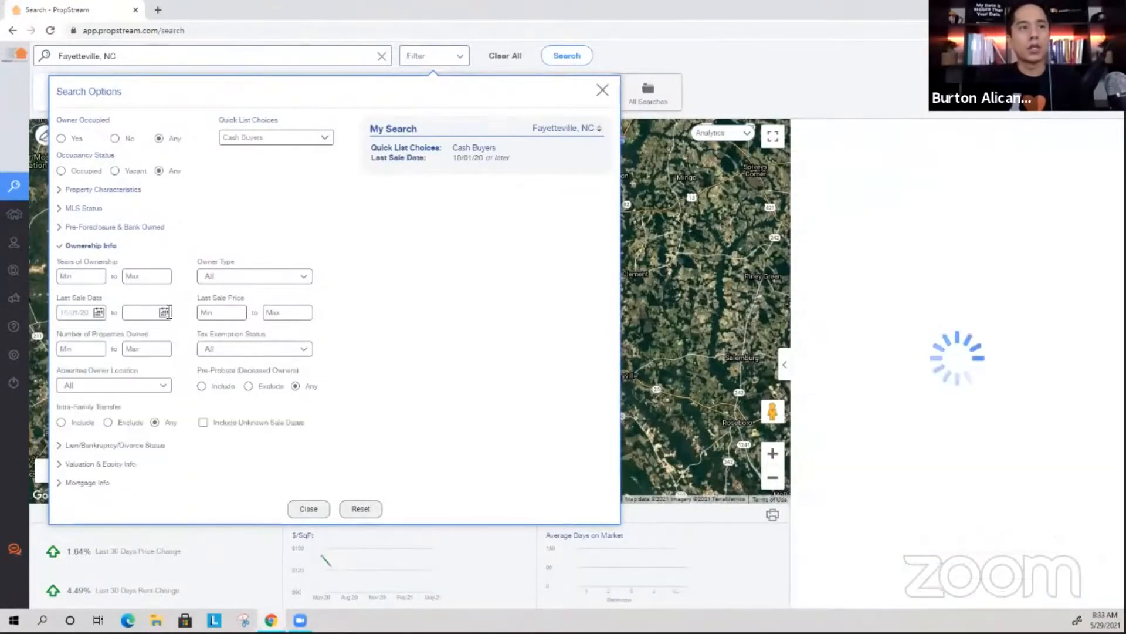
pyautogui.click(164, 312)
pyautogui.click(136, 336)
pyautogui.click(135, 336)
pyautogui.click(136, 336)
pyautogui.click(136, 336)
pyautogui.click(135, 336)
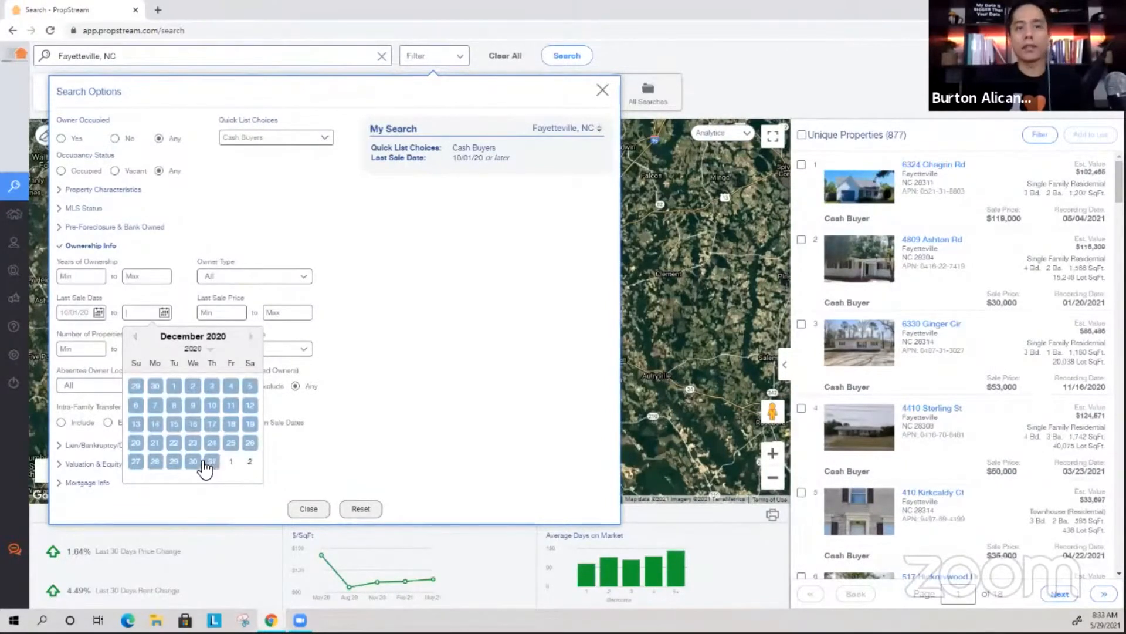
pyautogui.click(211, 462)
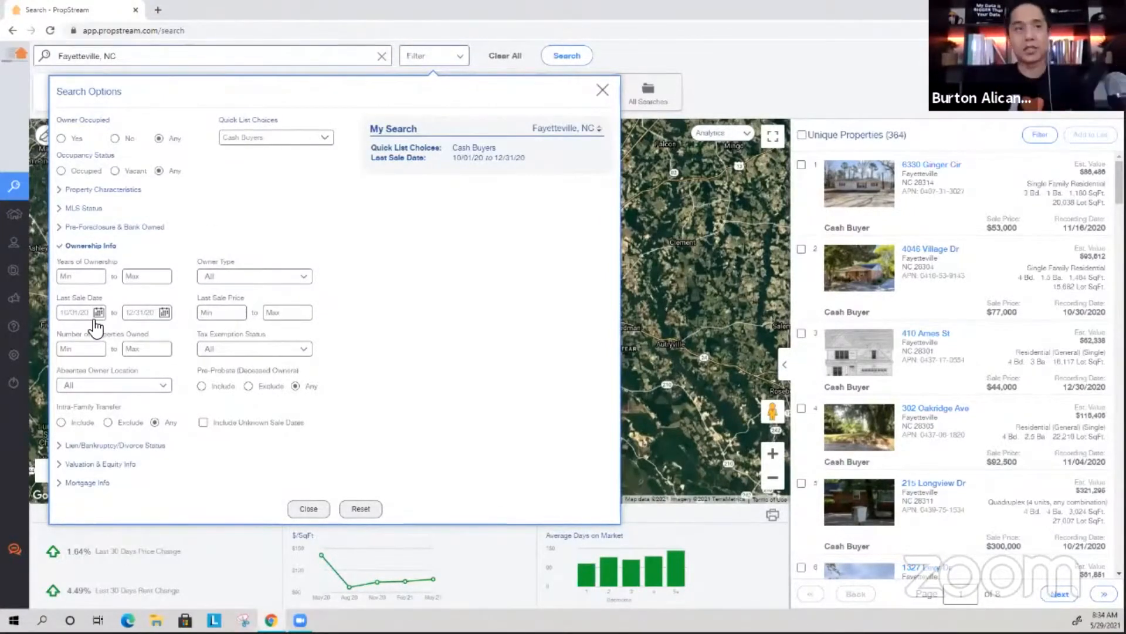
# Limit MLS listing dates to 01/01/21 onward and open the first result's details.
pyautogui.click(82, 209)
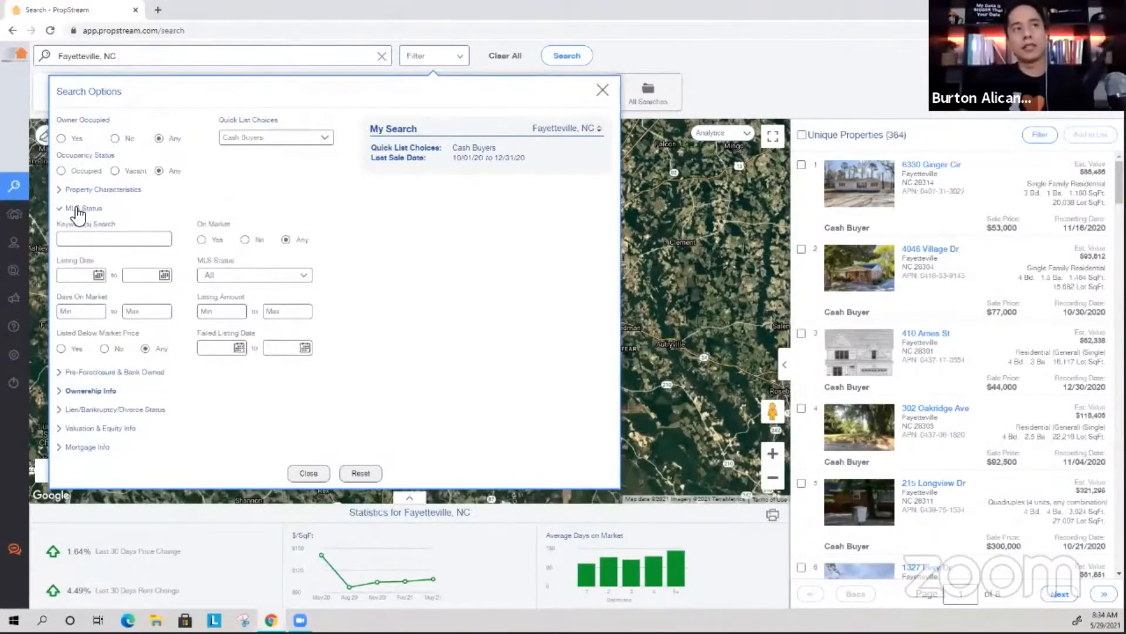
pyautogui.click(100, 275)
pyautogui.click(71, 299)
pyautogui.click(70, 299)
pyautogui.click(71, 300)
pyautogui.click(70, 300)
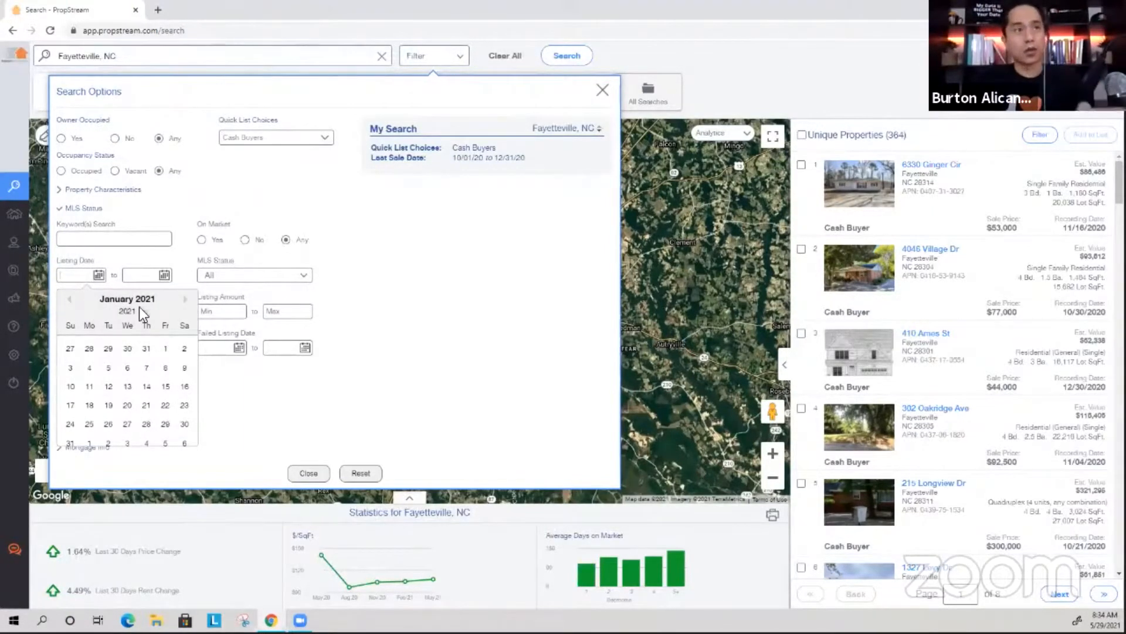
pyautogui.click(167, 349)
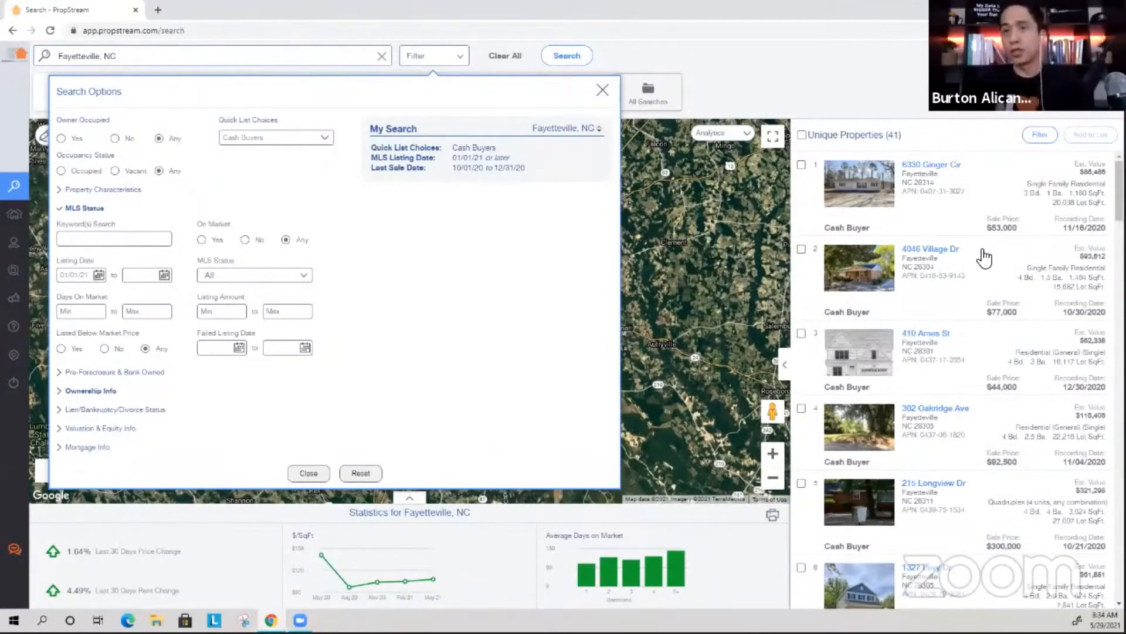
pyautogui.click(937, 170)
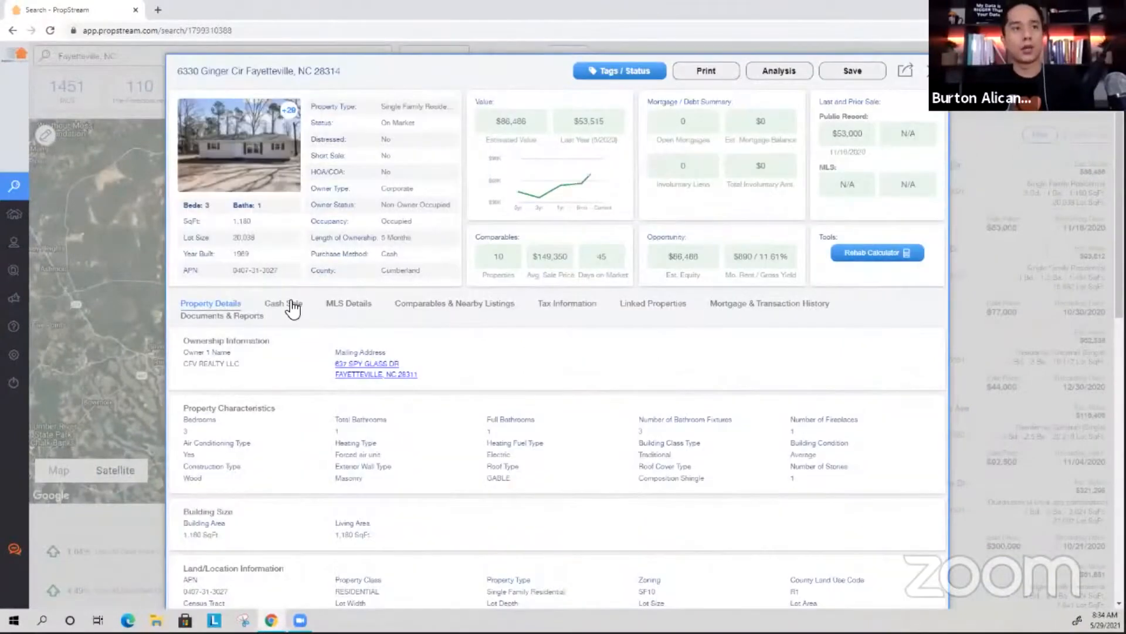
# Compare the first property's cash sale with its $92,000 listing from 05/23/2021.
pyautogui.click(287, 304)
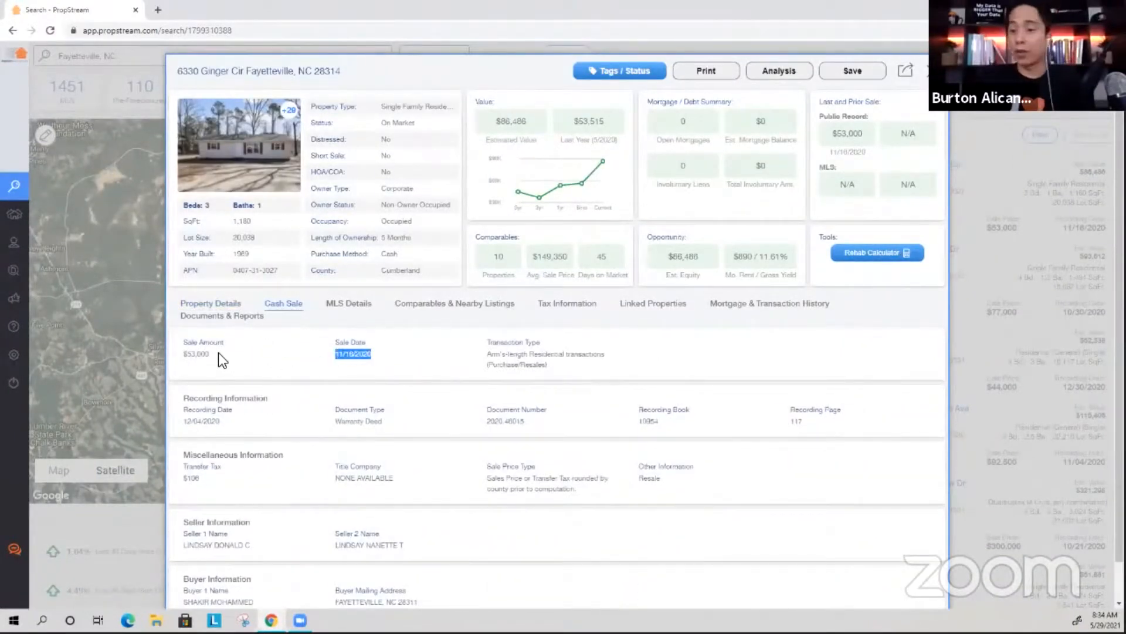
pyautogui.click(348, 303)
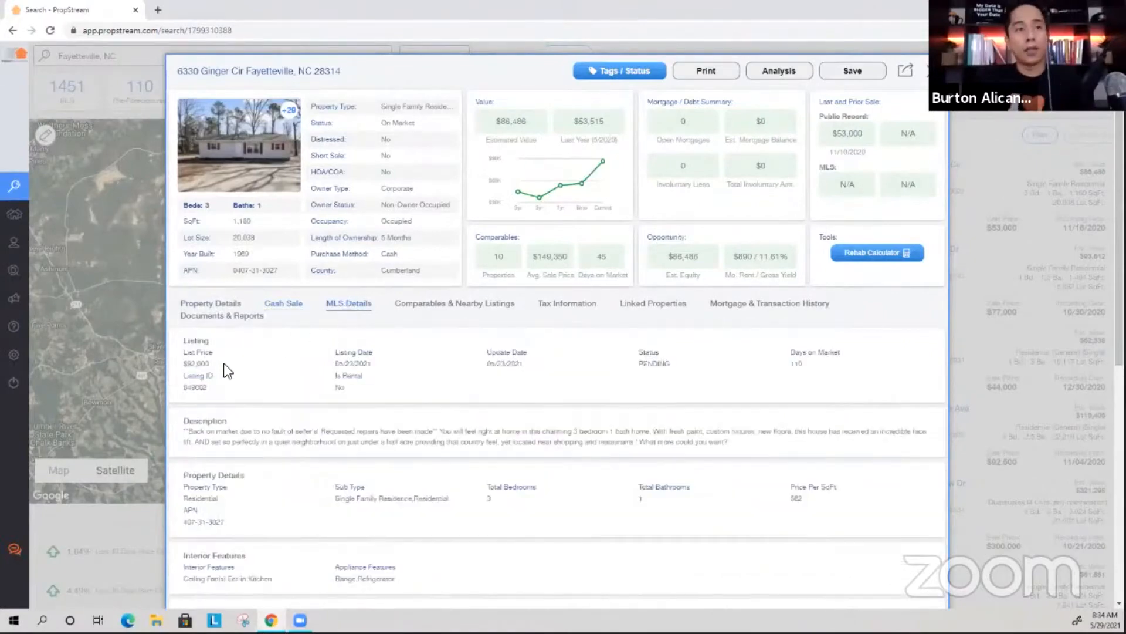
pyautogui.moveTo(184, 363); pyautogui.dragTo(210, 364)
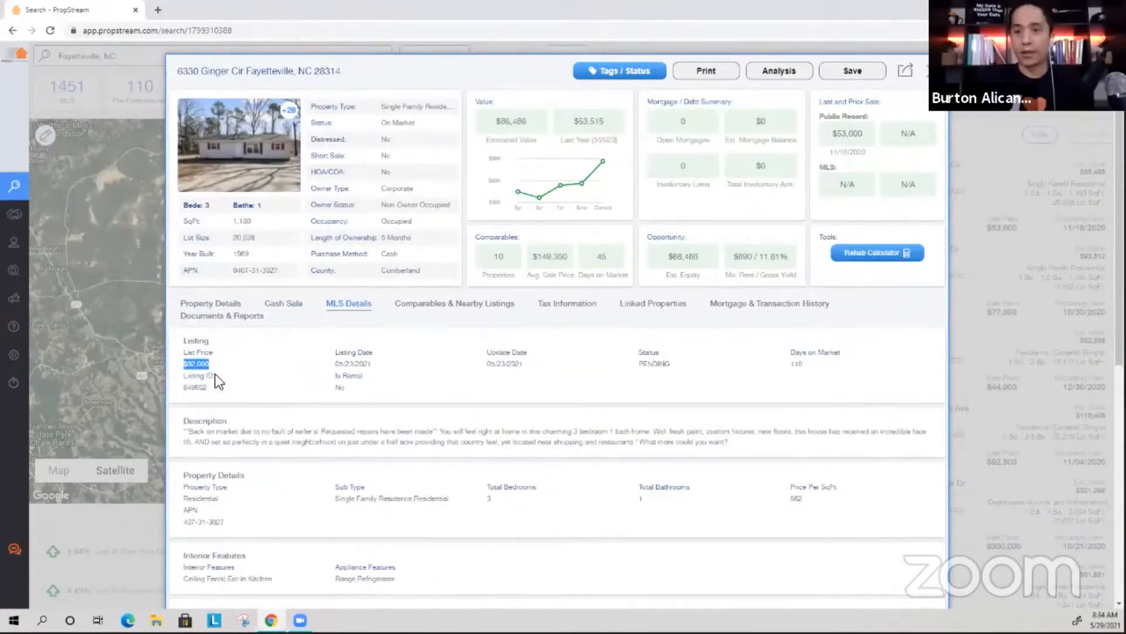
pyautogui.moveTo(370, 363); pyautogui.dragTo(336, 356)
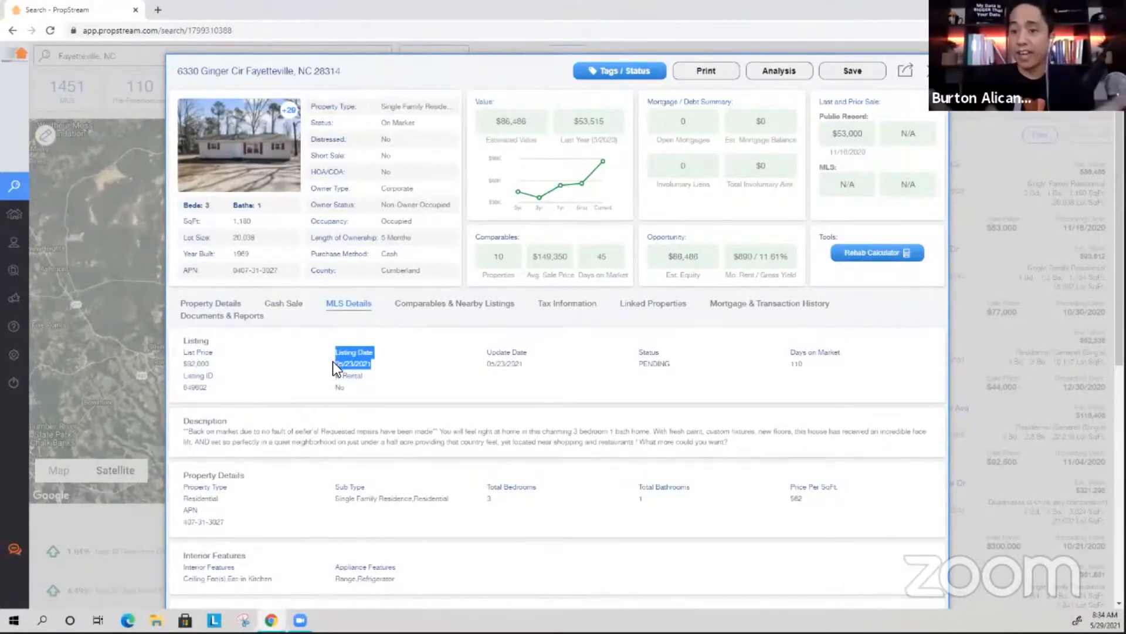
pyautogui.click(282, 304)
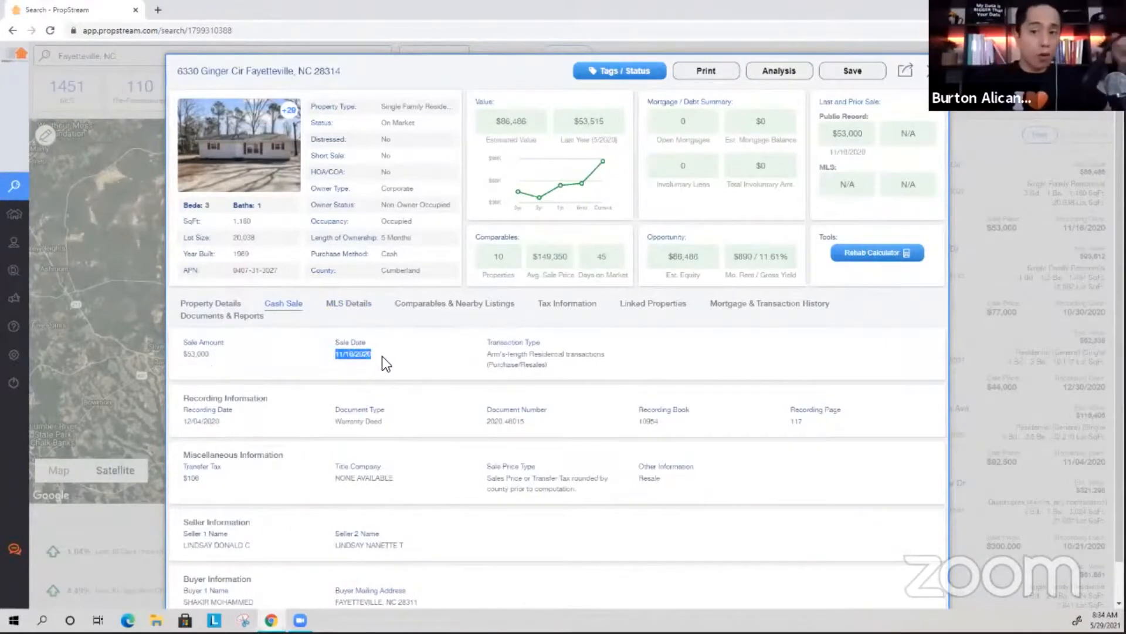
pyautogui.click(342, 304)
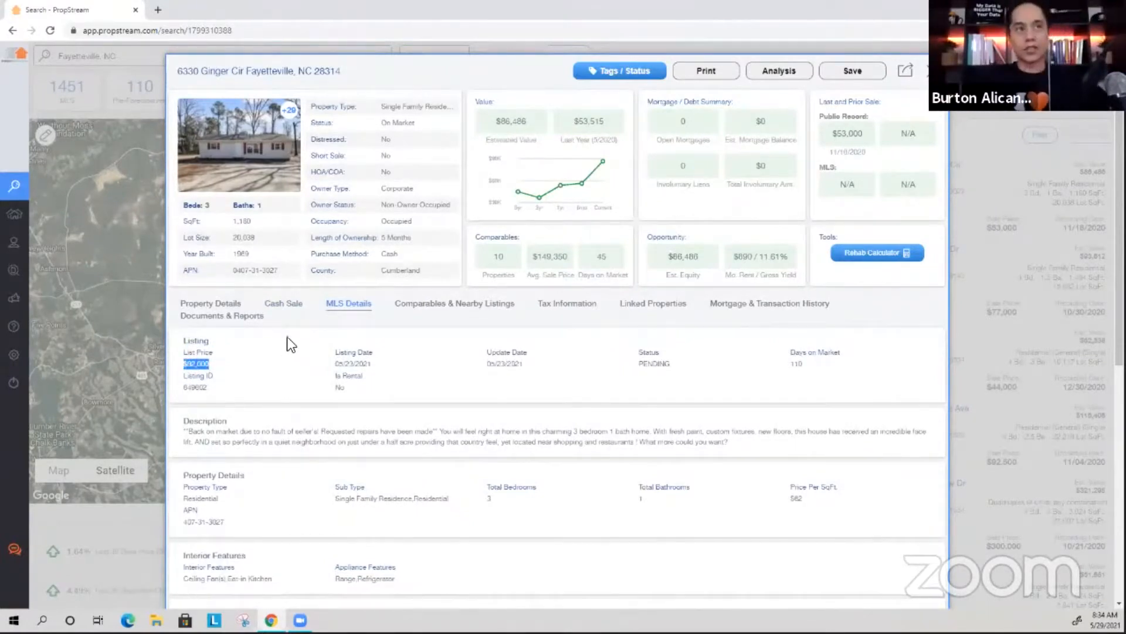
pyautogui.click(293, 310)
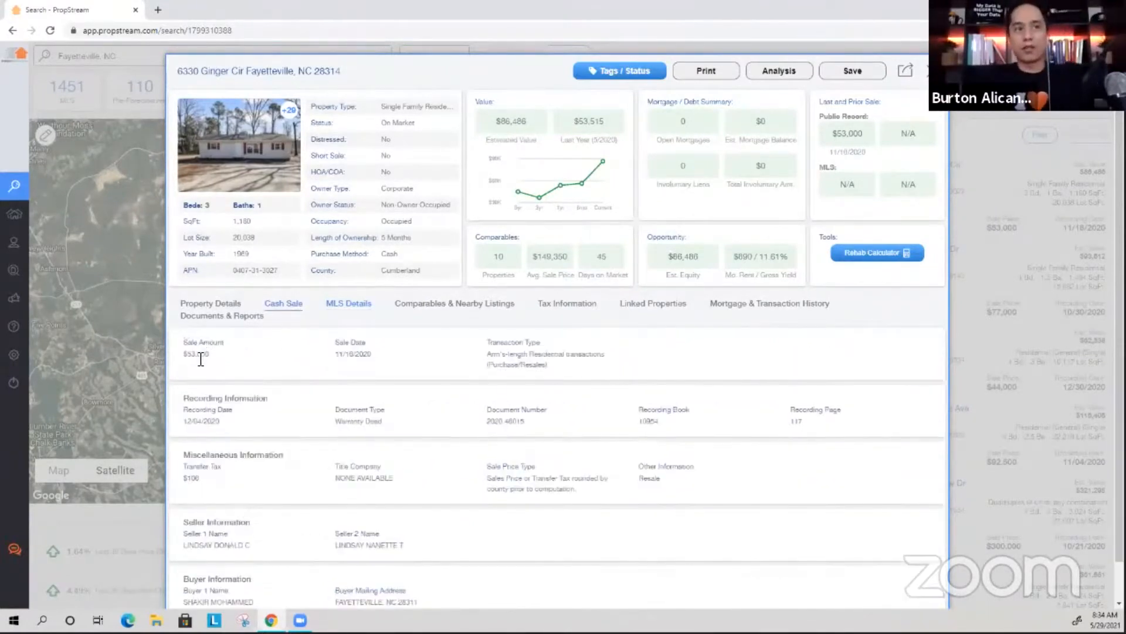
pyautogui.click(347, 312)
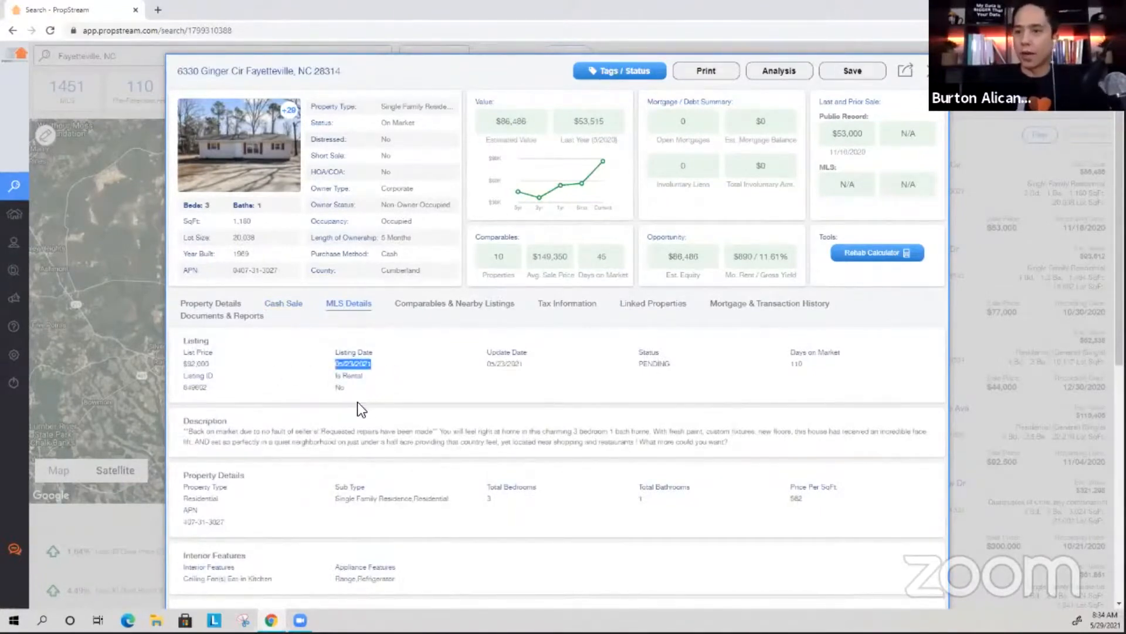
pyautogui.click(1065, 307)
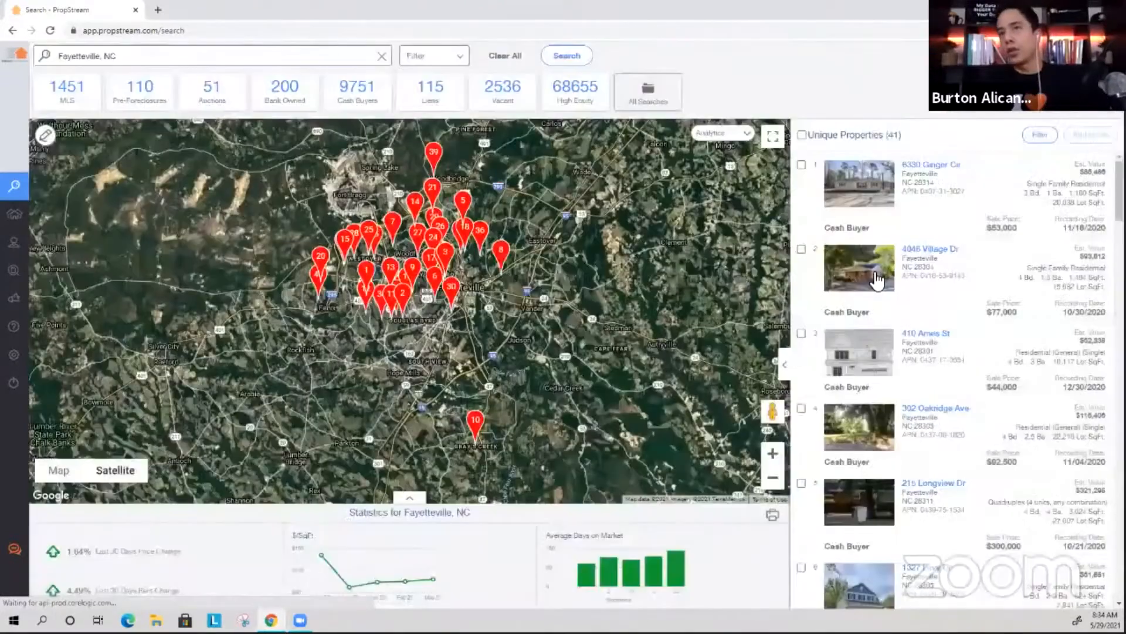
# Review the second property's cash sale and $154,900 MLS listing, then close details.
pyautogui.click(873, 273)
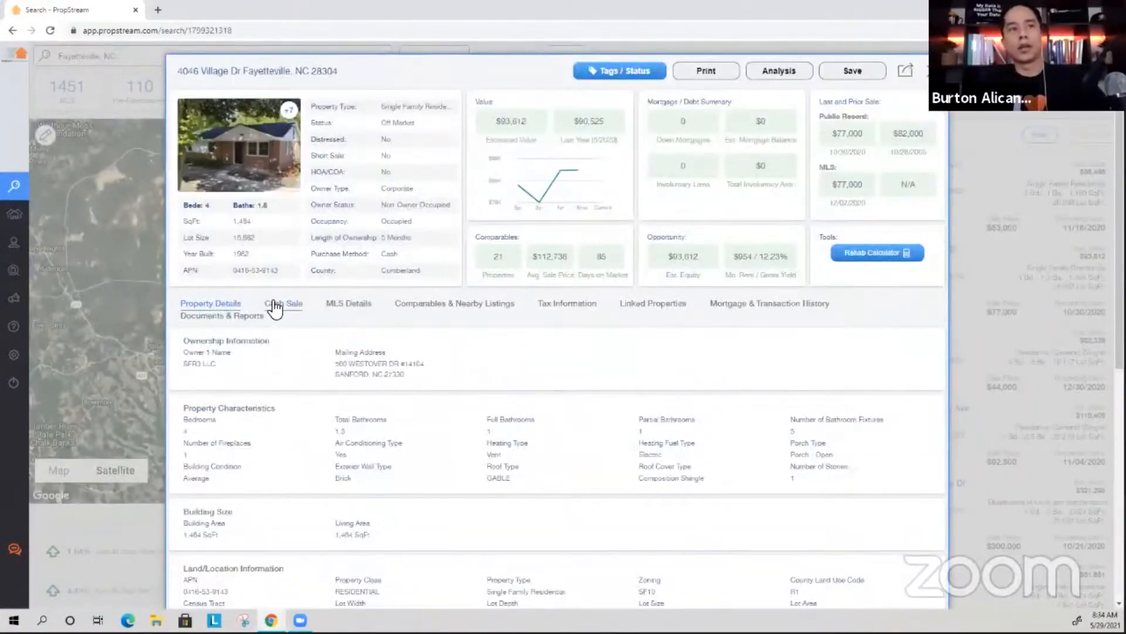
pyautogui.click(275, 307)
pyautogui.click(358, 306)
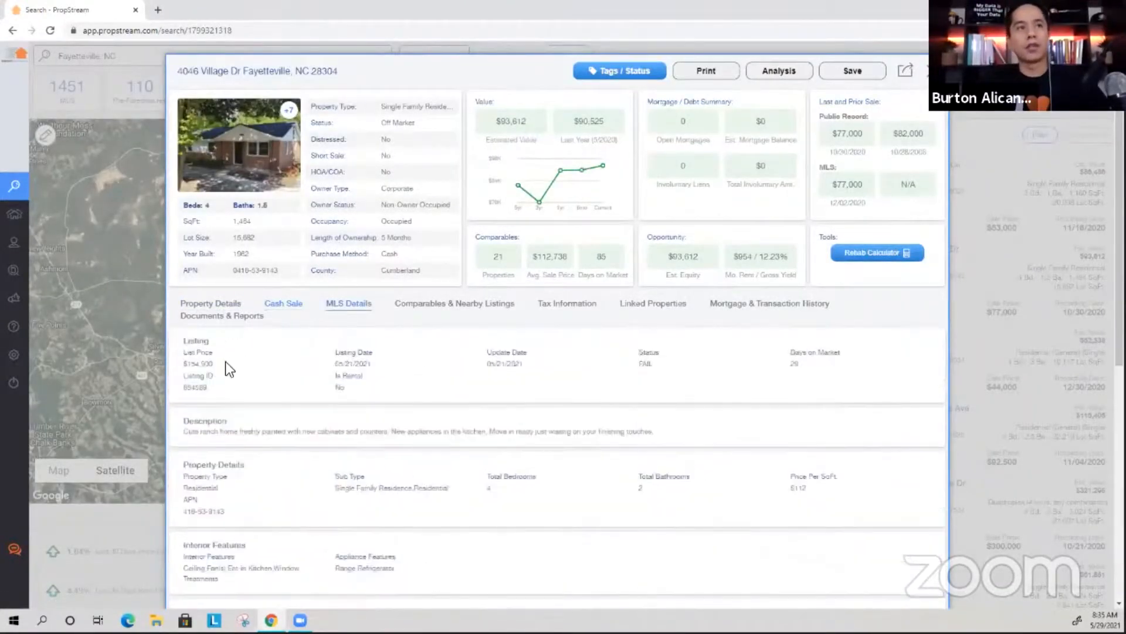
pyautogui.moveTo(216, 363); pyautogui.dragTo(181, 365)
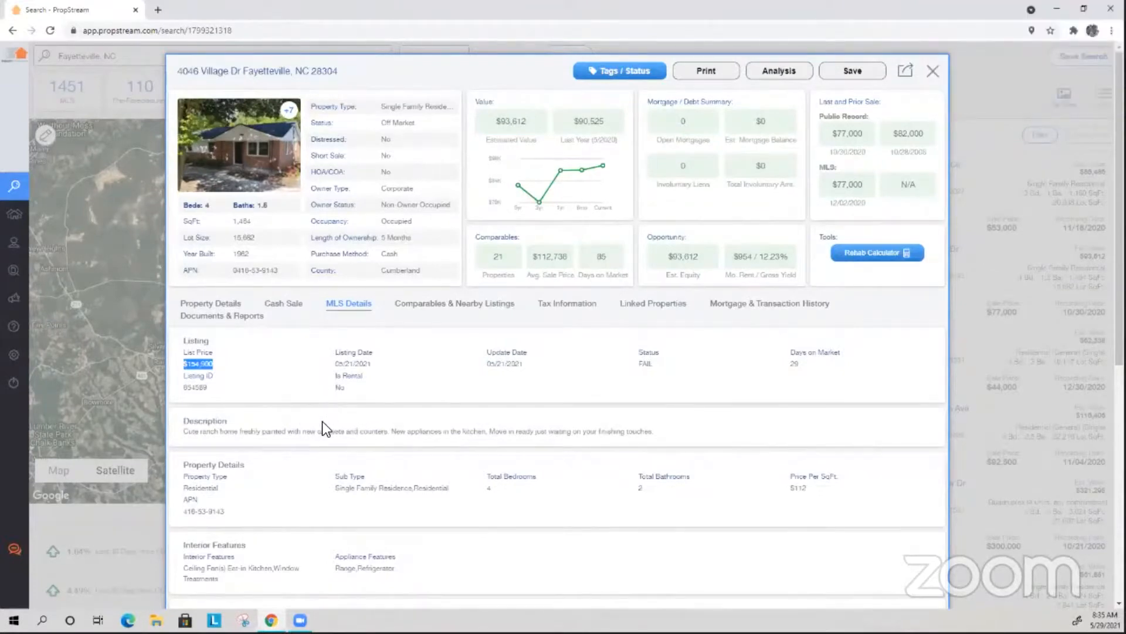
pyautogui.click(933, 71)
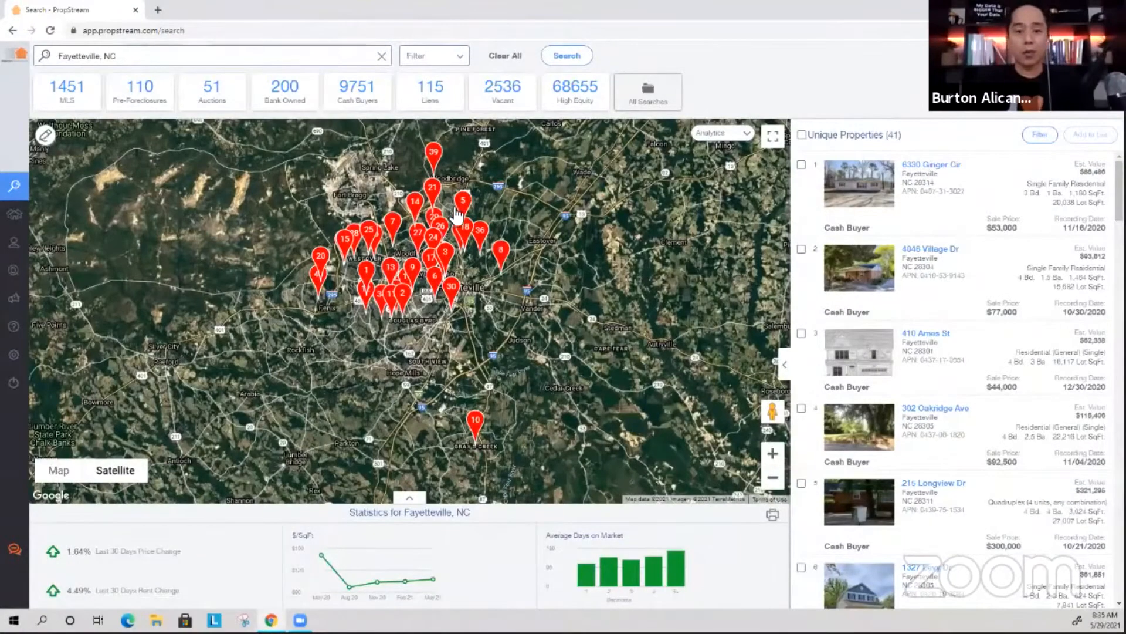
# Clear the search, rerun Fayetteville, NC, and set the quick list to Flippers.
pyautogui.click(457, 59)
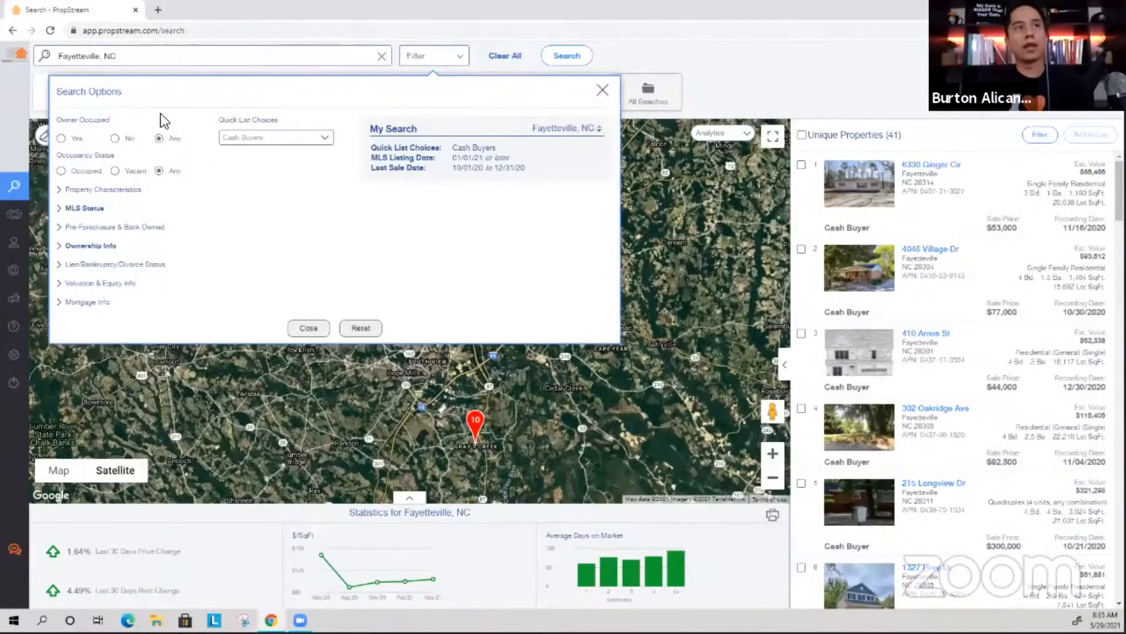
pyautogui.click(382, 56)
pyautogui.click(337, 211)
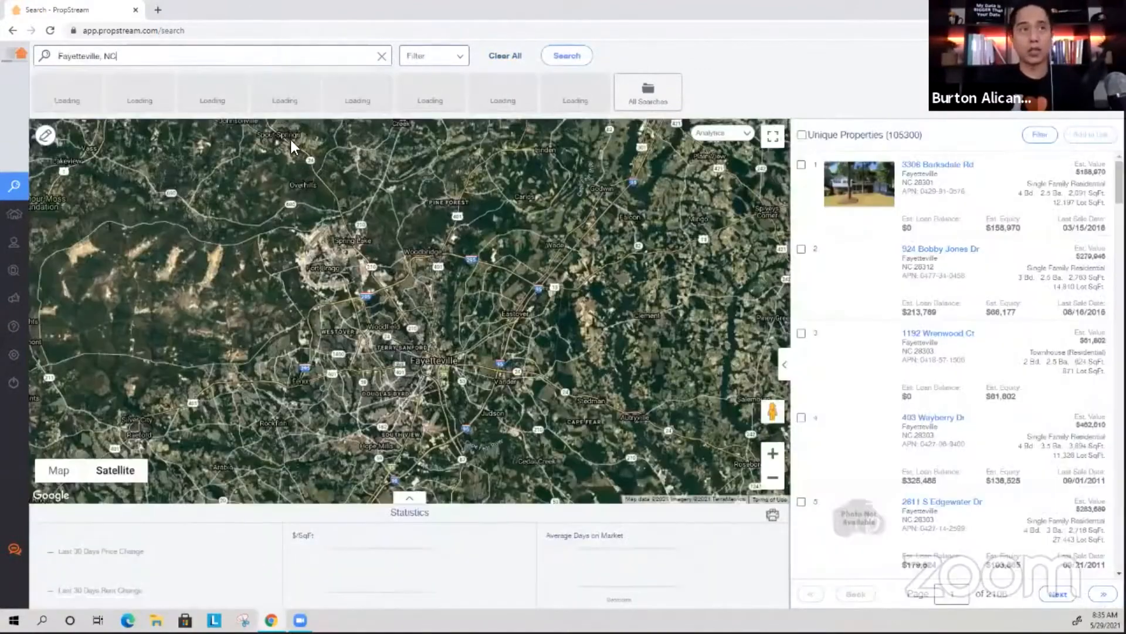
pyautogui.click(276, 137)
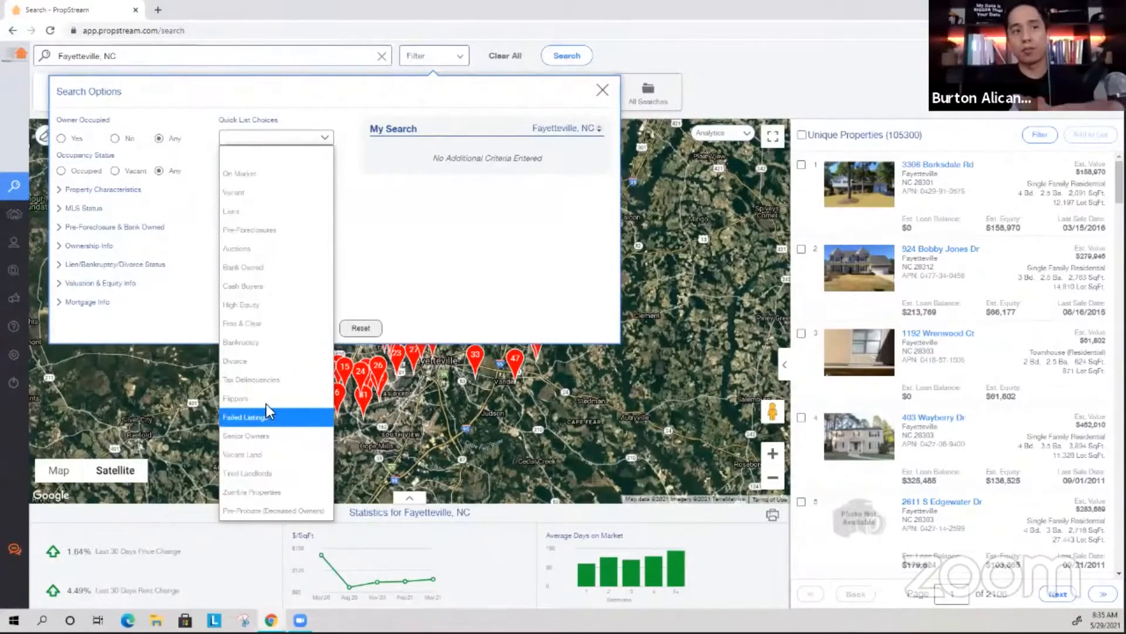
pyautogui.click(266, 401)
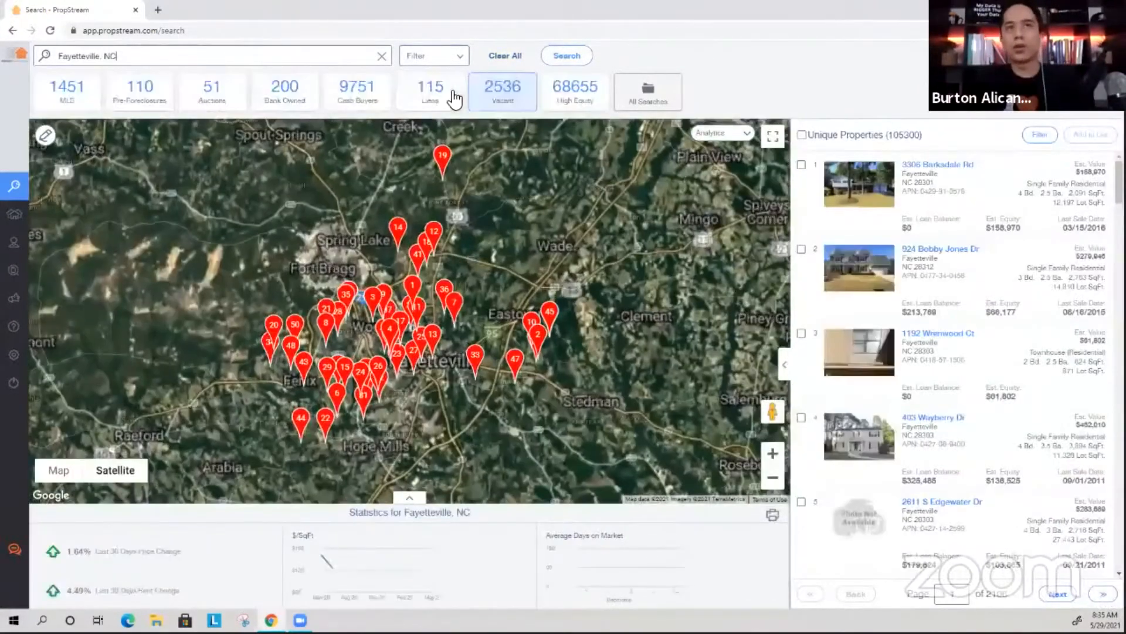
# Clear the search, paste the subject property's address, and open its details.
pyautogui.click(455, 100)
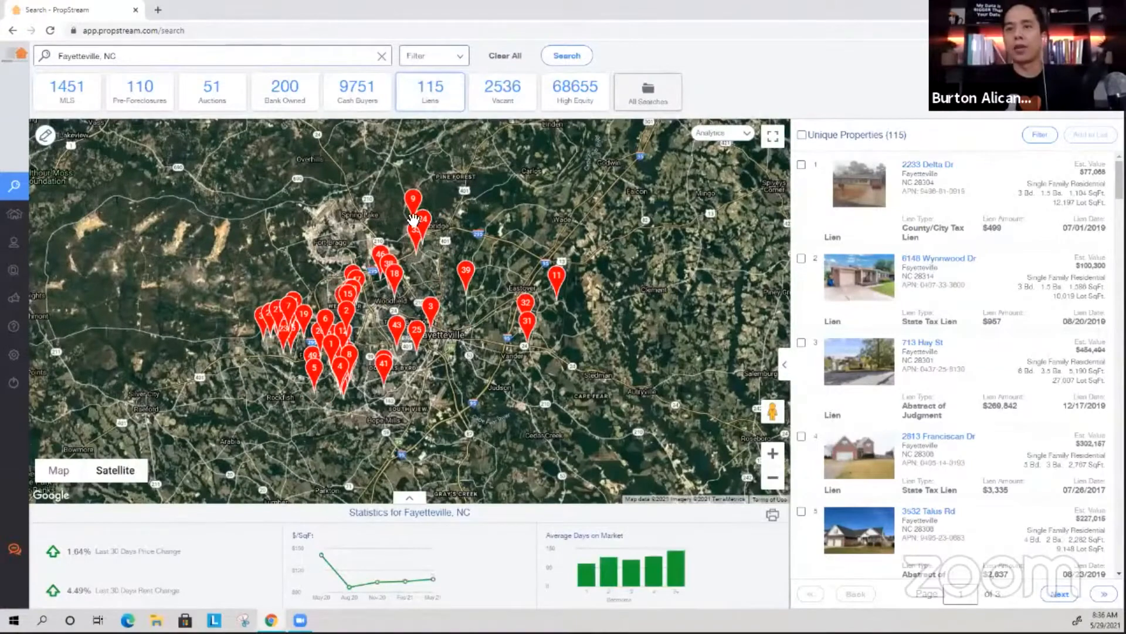
pyautogui.click(513, 59)
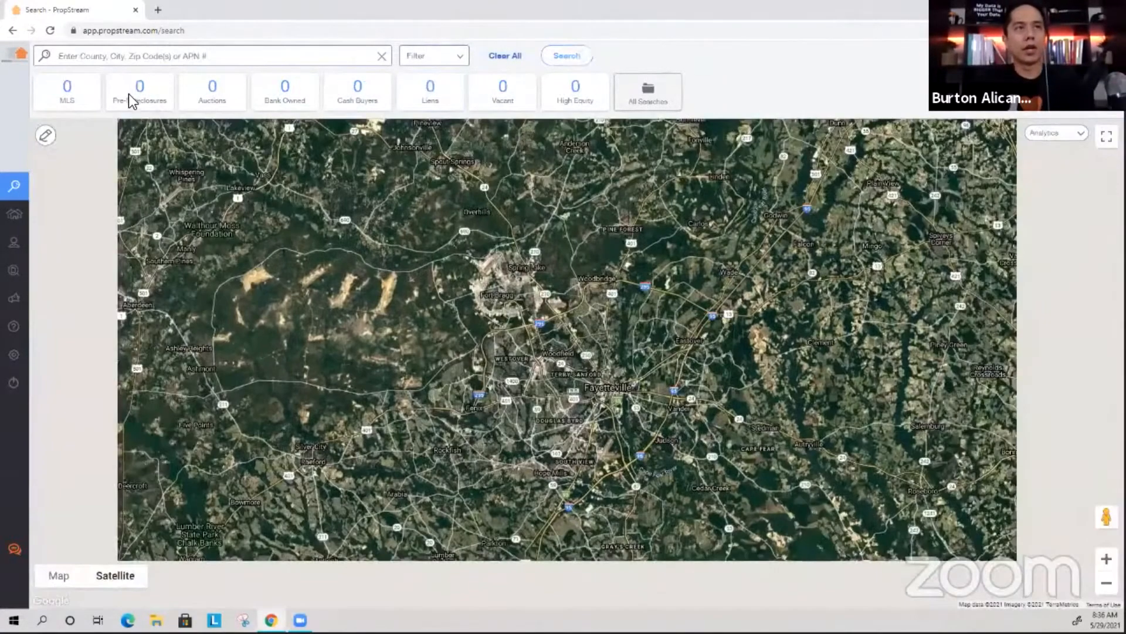
pyautogui.click(143, 88)
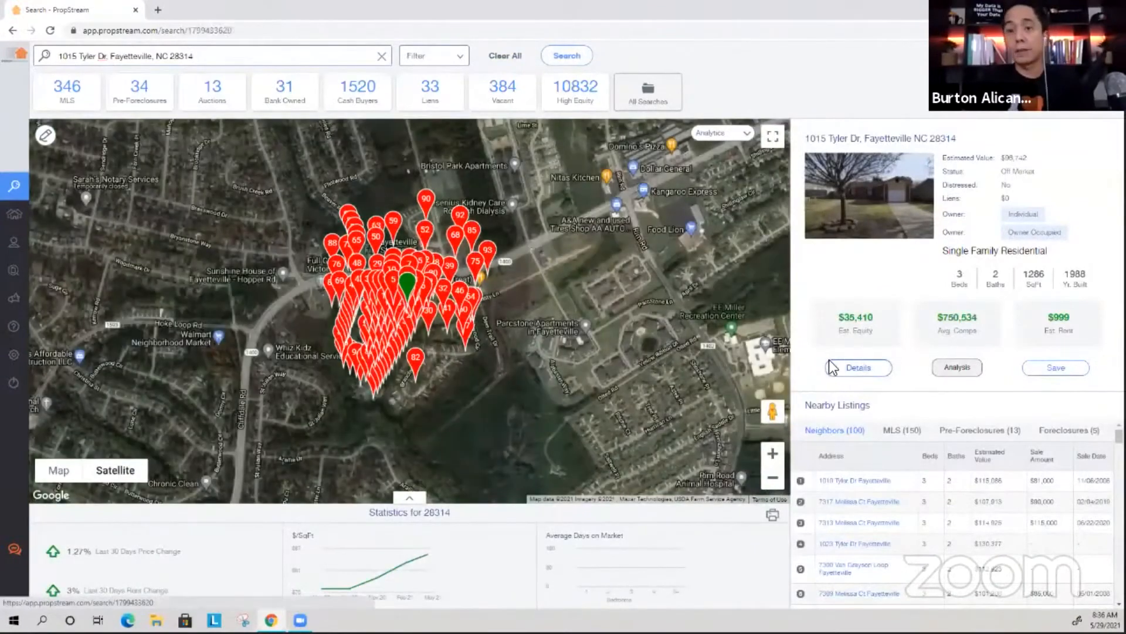
pyautogui.click(866, 367)
# Show Flip Comps under Comparables & Nearby Listings and scroll to the comps table.
pyautogui.click(413, 309)
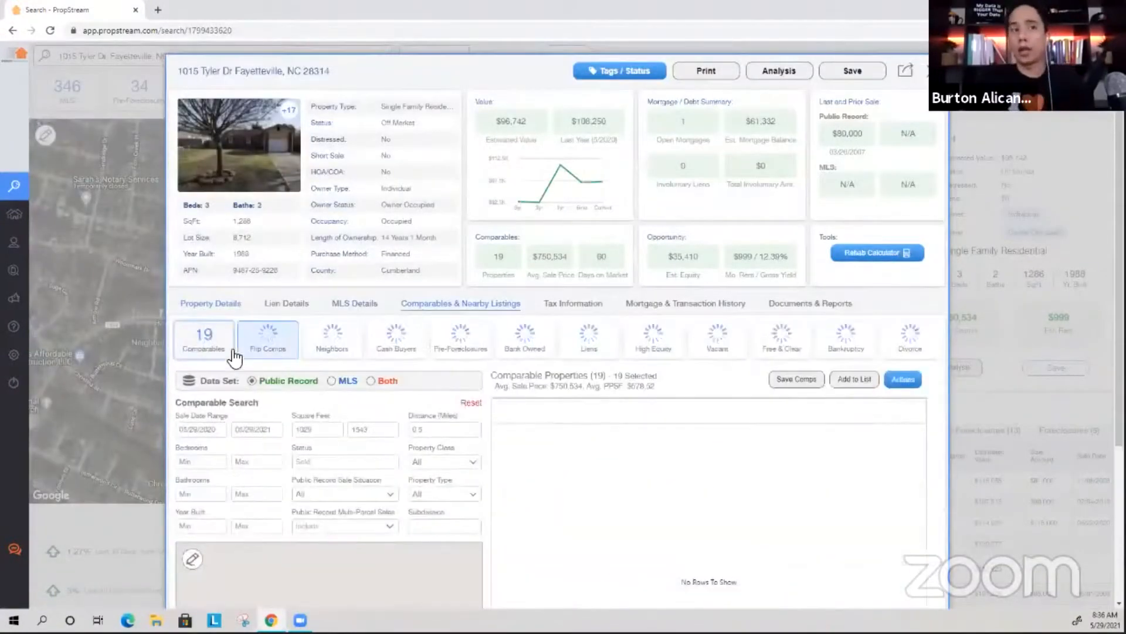
pyautogui.click(270, 351)
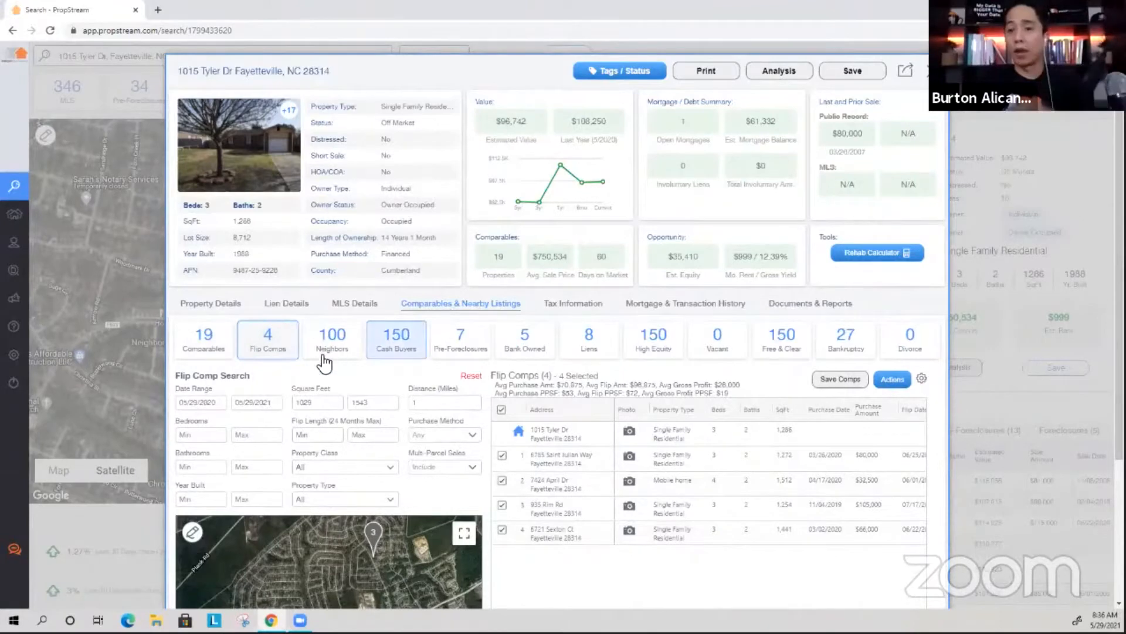
pyautogui.scroll(-2, 317, 358)
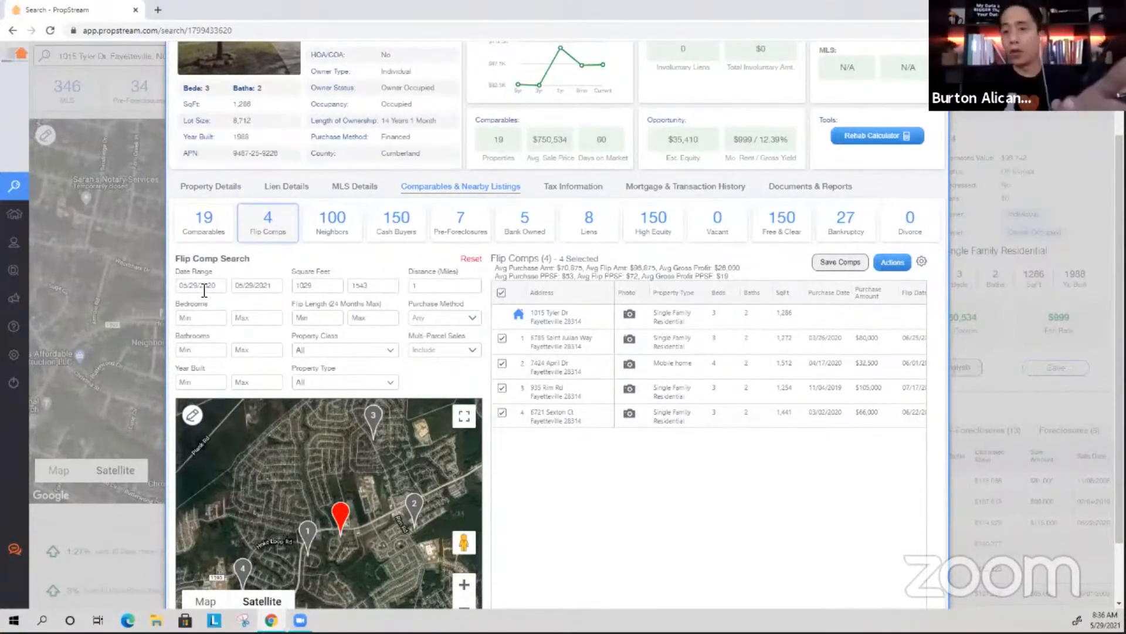
# Move the flip comps start date back to May 1, 2019.
pyautogui.click(202, 286)
pyautogui.click(188, 312)
pyautogui.click(188, 311)
pyautogui.click(189, 312)
pyautogui.click(188, 312)
pyautogui.click(188, 312)
pyautogui.click(188, 312)
pyautogui.click(188, 311)
pyautogui.click(189, 312)
pyautogui.click(188, 312)
pyautogui.click(188, 312)
pyautogui.click(188, 311)
pyautogui.click(188, 312)
pyautogui.click(188, 311)
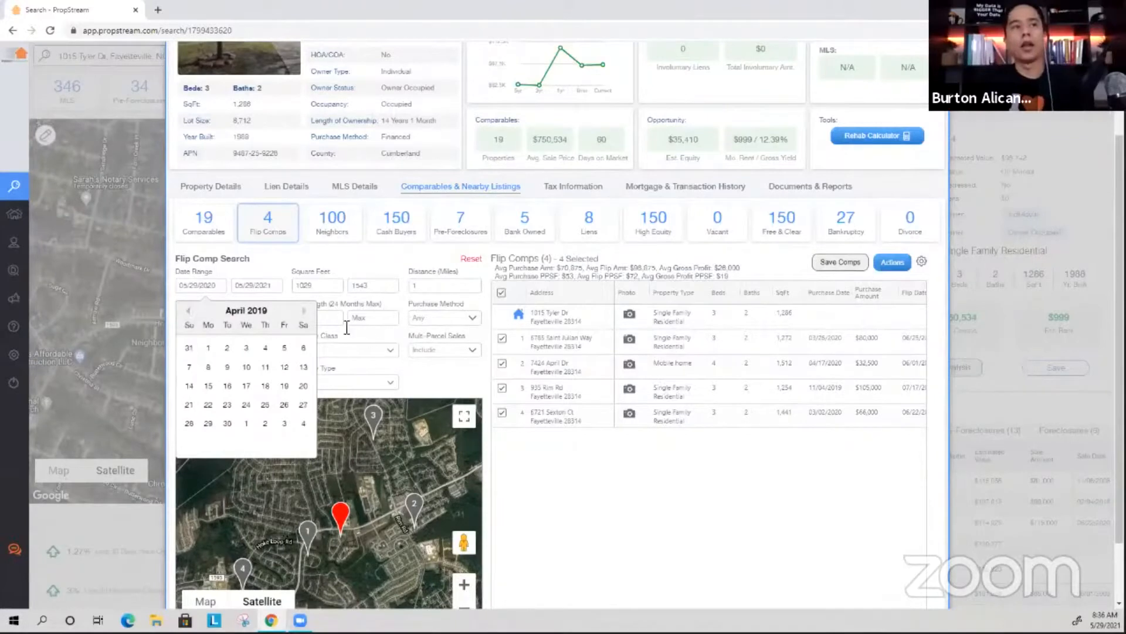
pyautogui.click(304, 310)
pyautogui.click(246, 347)
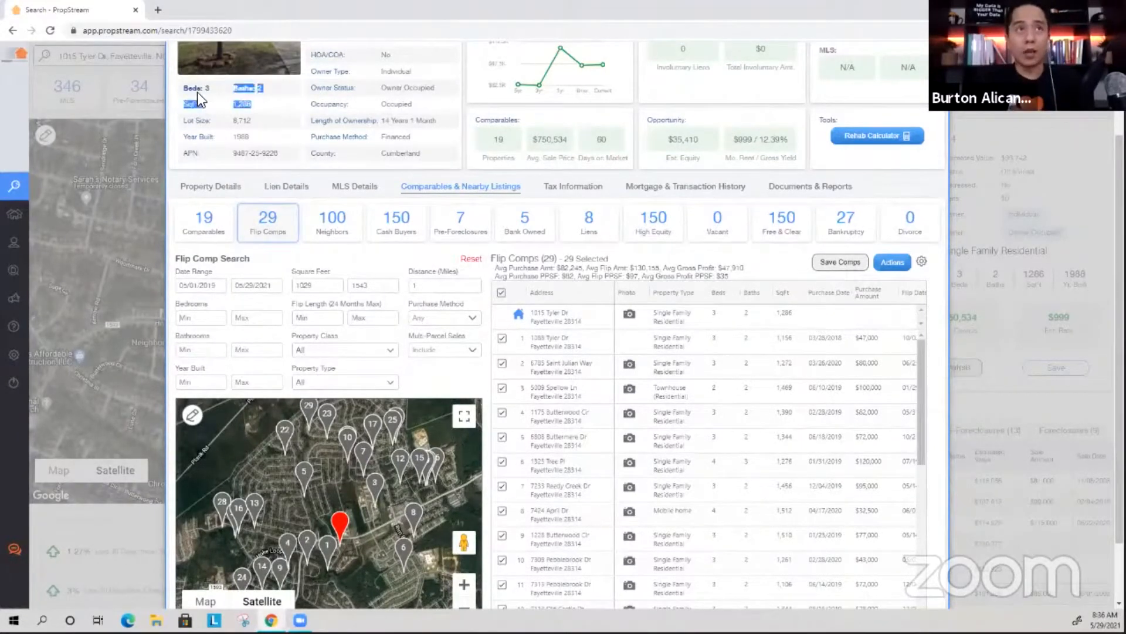
# Restrict flip comps to exactly 3 bedrooms and 2 to 3 bathrooms.
pyautogui.moveTo(183, 121); pyautogui.dragTo(210, 121)
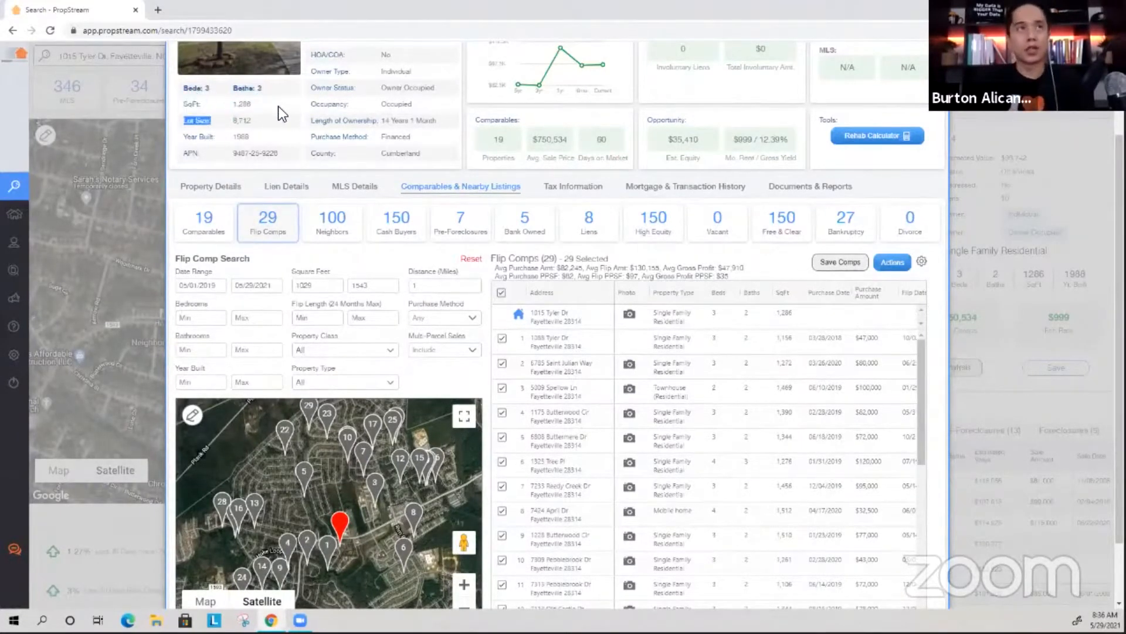
pyautogui.click(278, 106)
pyautogui.click(208, 321)
pyautogui.write('3')
pyautogui.click(264, 320)
pyautogui.write('3')
pyautogui.click(210, 351)
pyautogui.write('2')
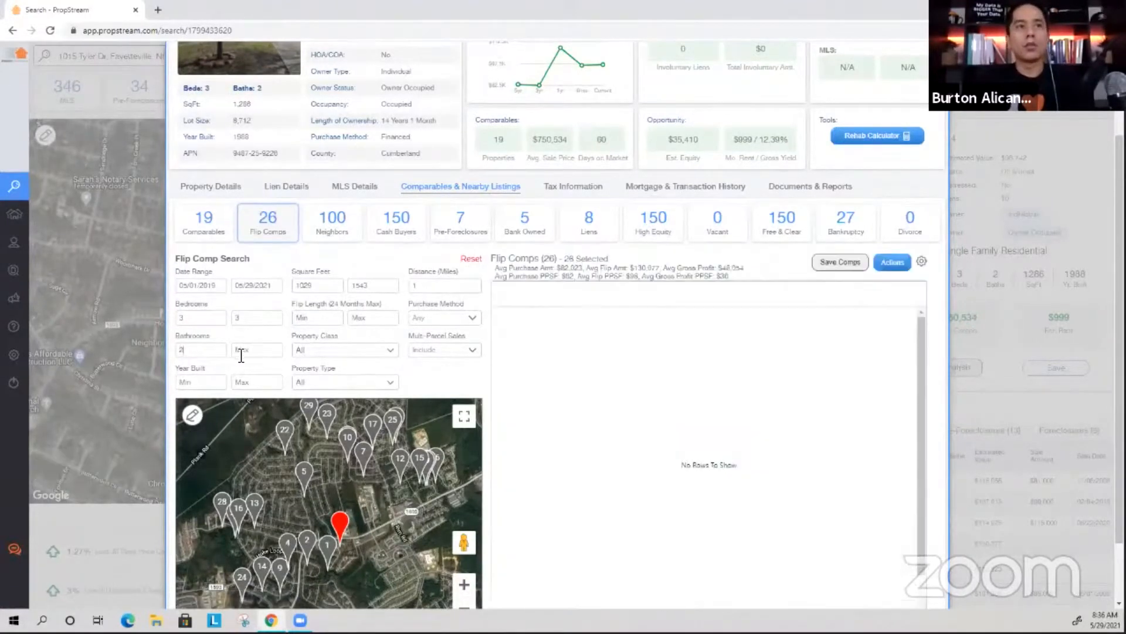
pyautogui.click(270, 356)
pyautogui.write('3')
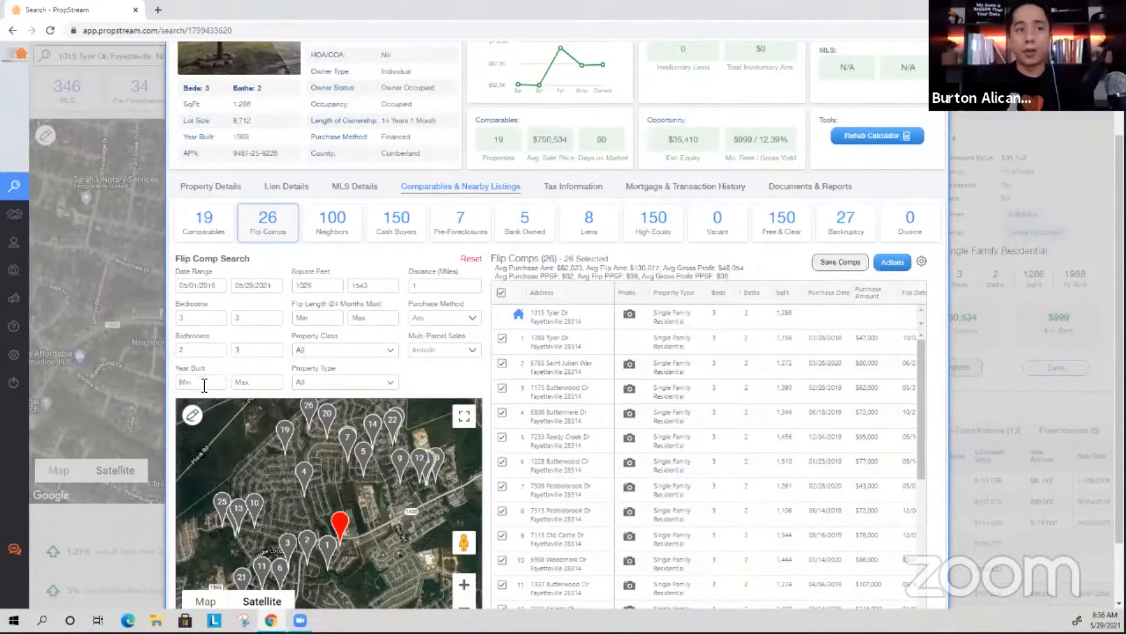
pyautogui.click(326, 292)
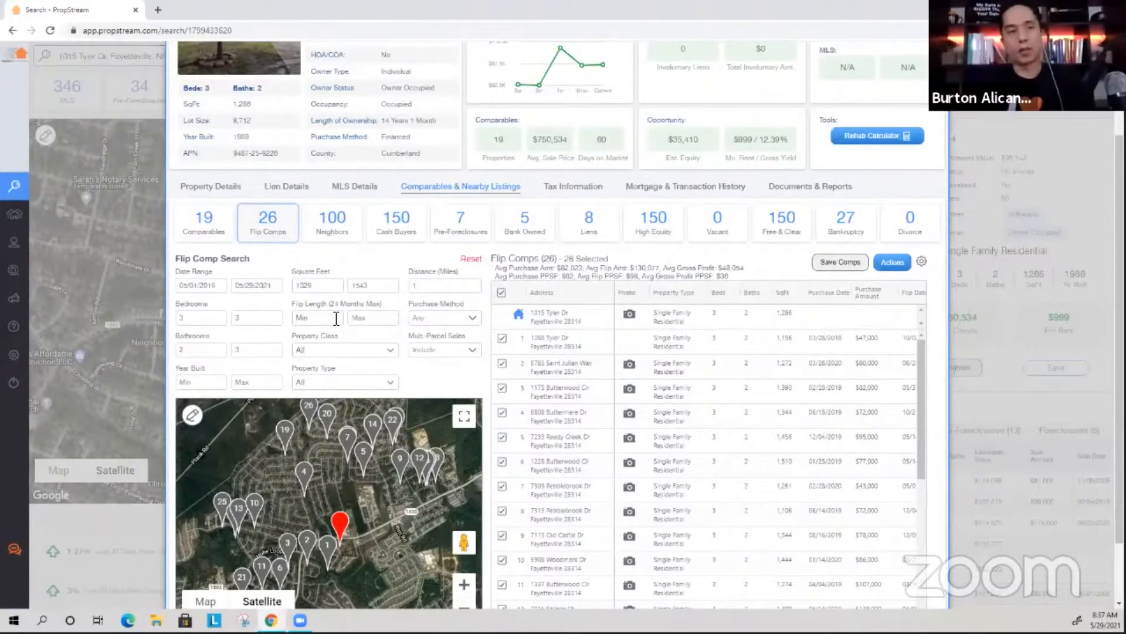
# Set flip length 3 to 10 months and limit comps to Residential Single Family.
pyautogui.write('3')
pyautogui.press('Tab')
pyautogui.write('10')
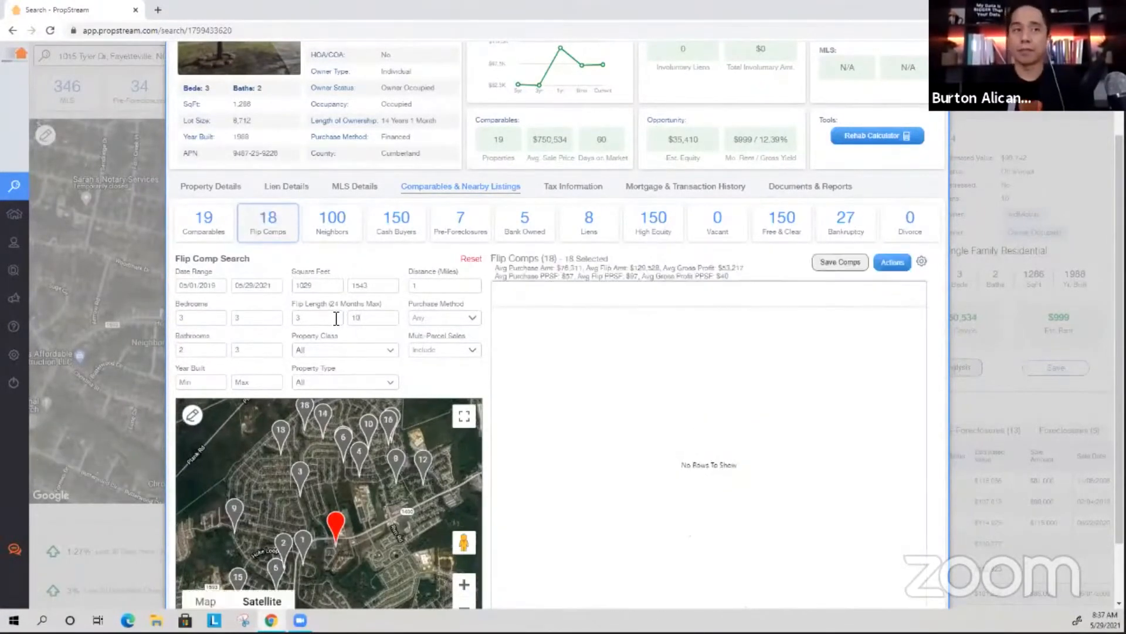
pyautogui.click(308, 354)
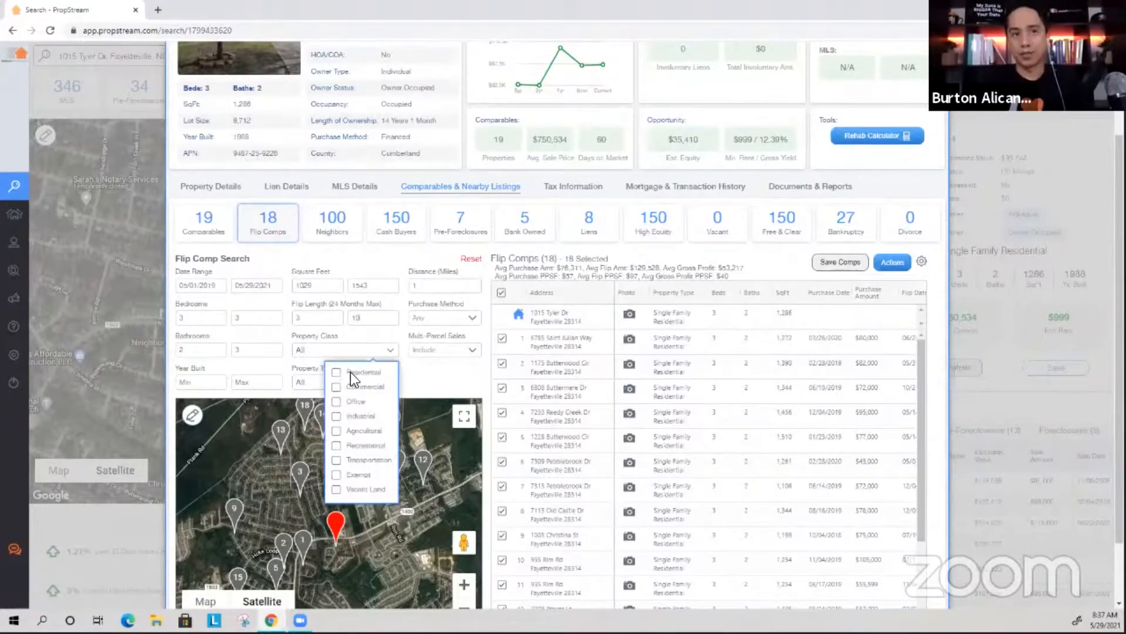
pyautogui.click(350, 372)
pyautogui.click(316, 383)
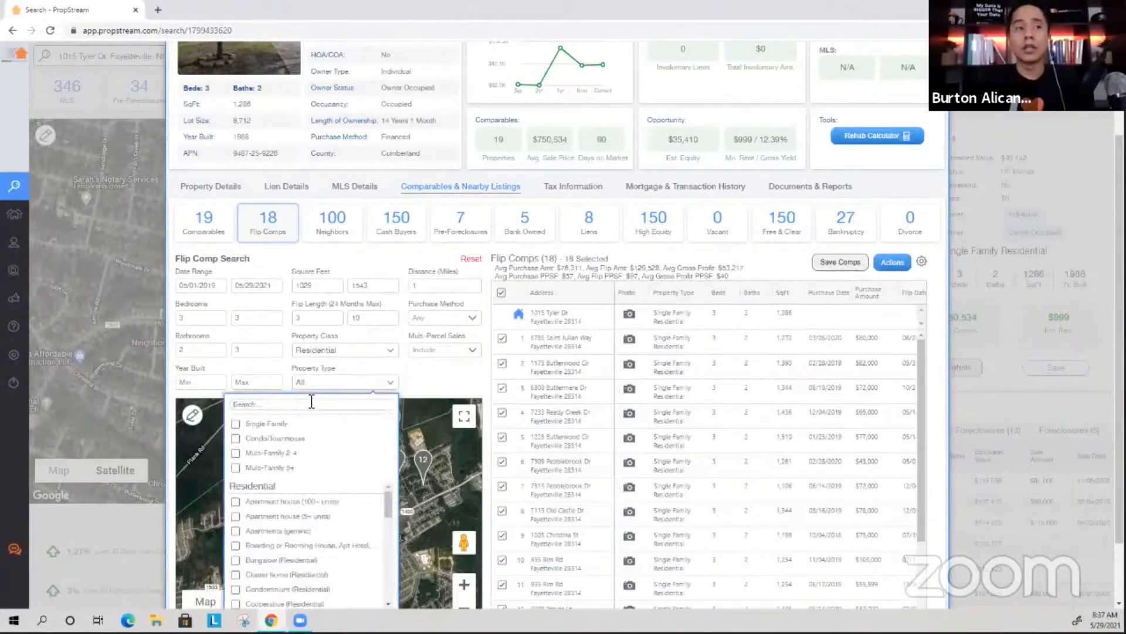
pyautogui.click(262, 423)
pyautogui.click(439, 375)
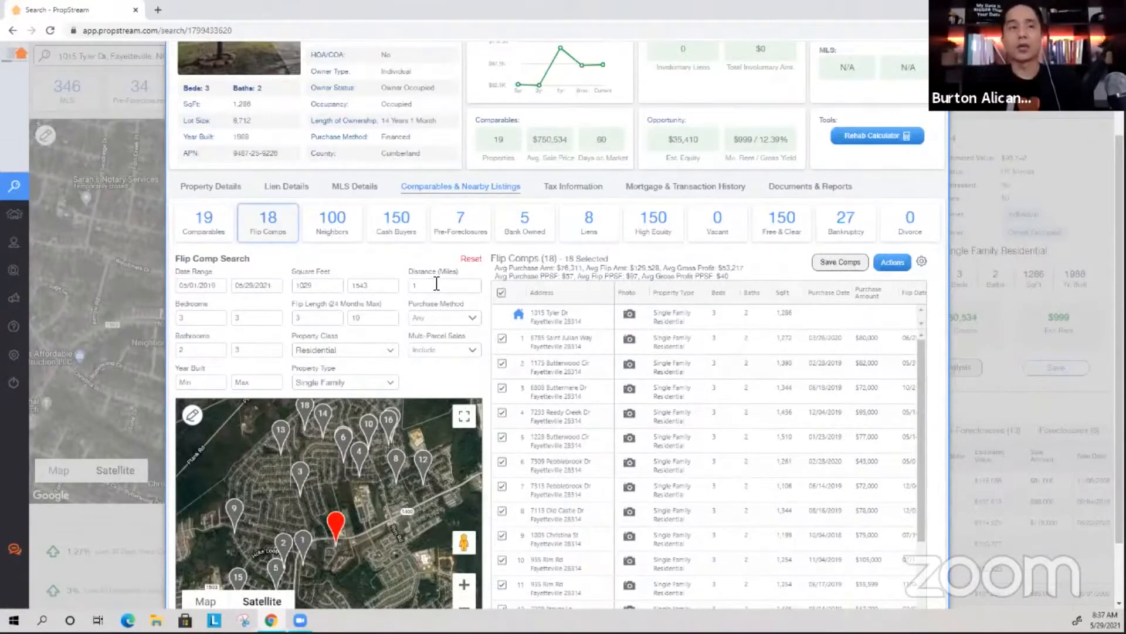
# Limit comps to Cash purchases and exclude multi-parcel sales.
pyautogui.click(436, 315)
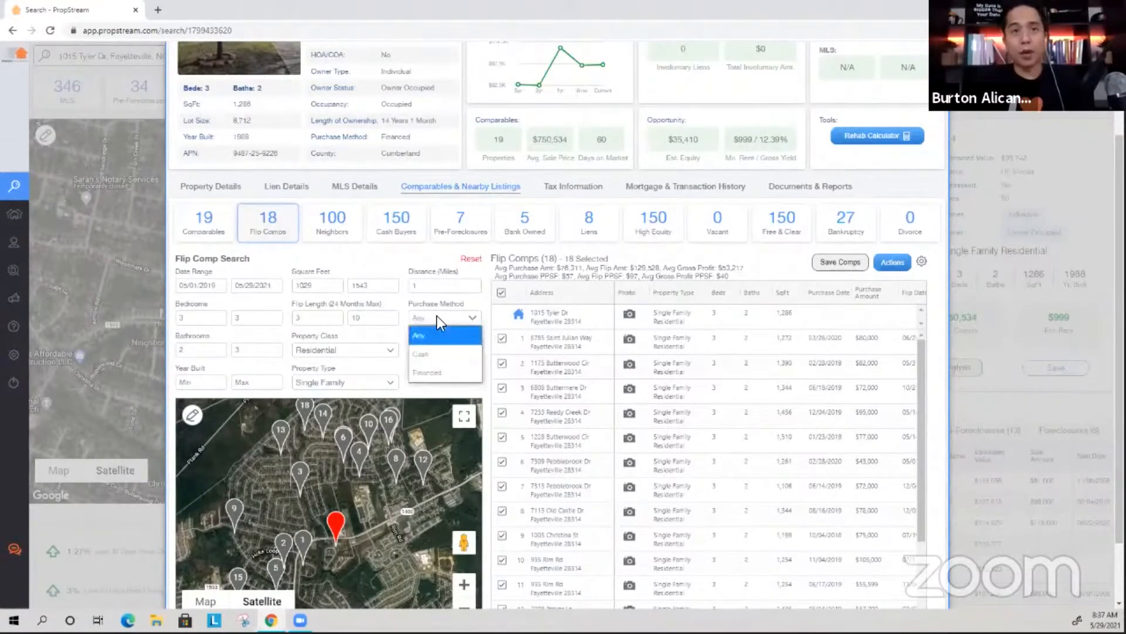
pyautogui.click(438, 345)
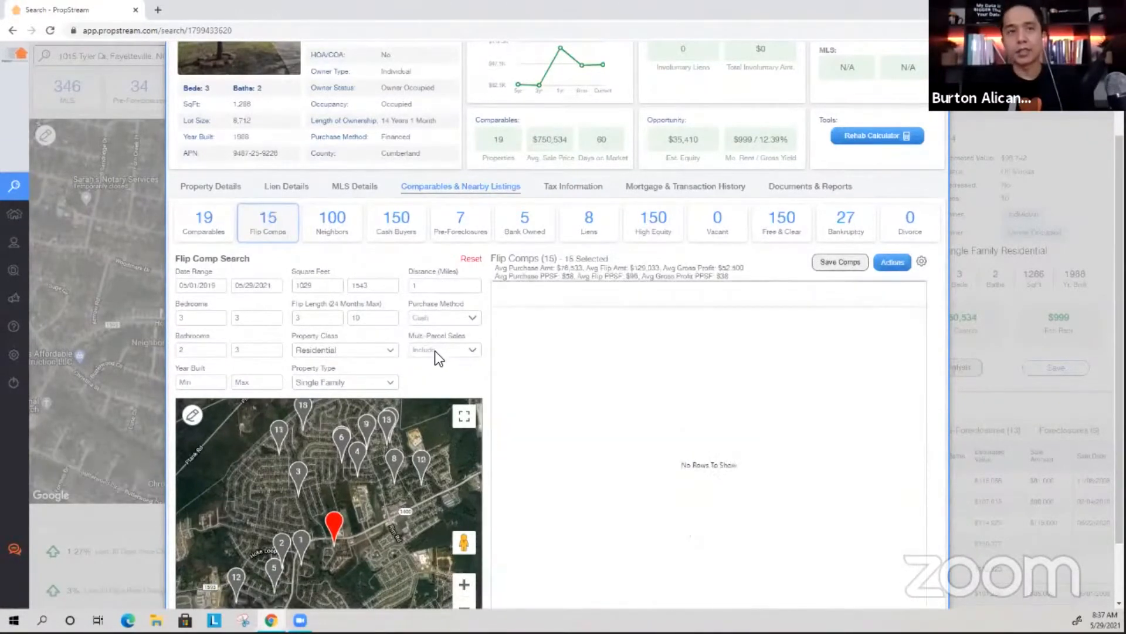
pyautogui.click(434, 350)
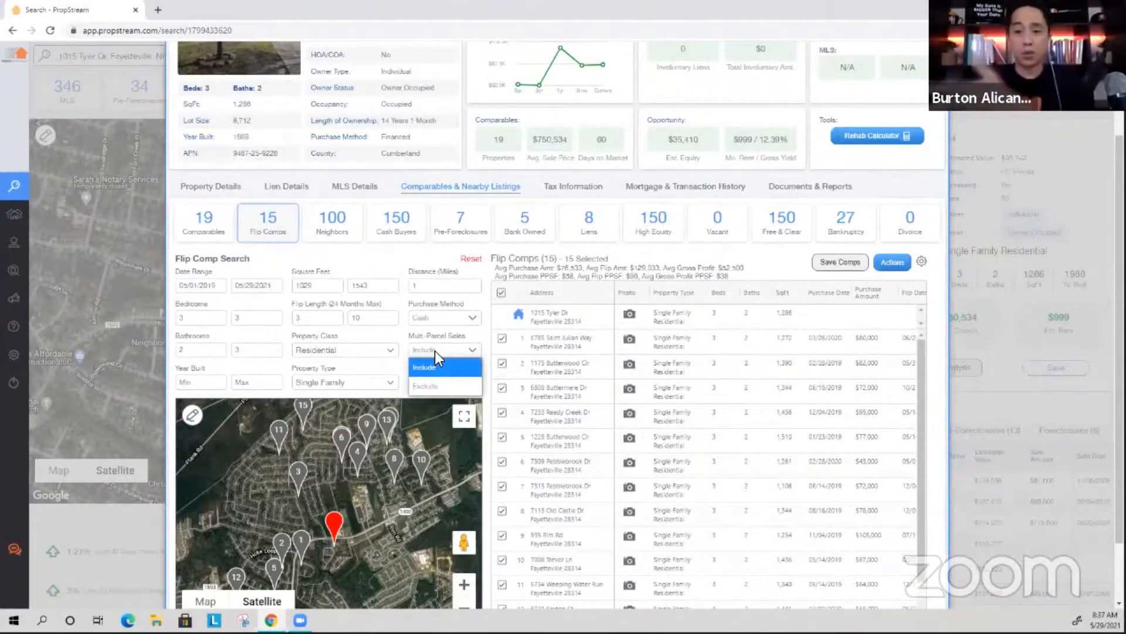
pyautogui.click(441, 384)
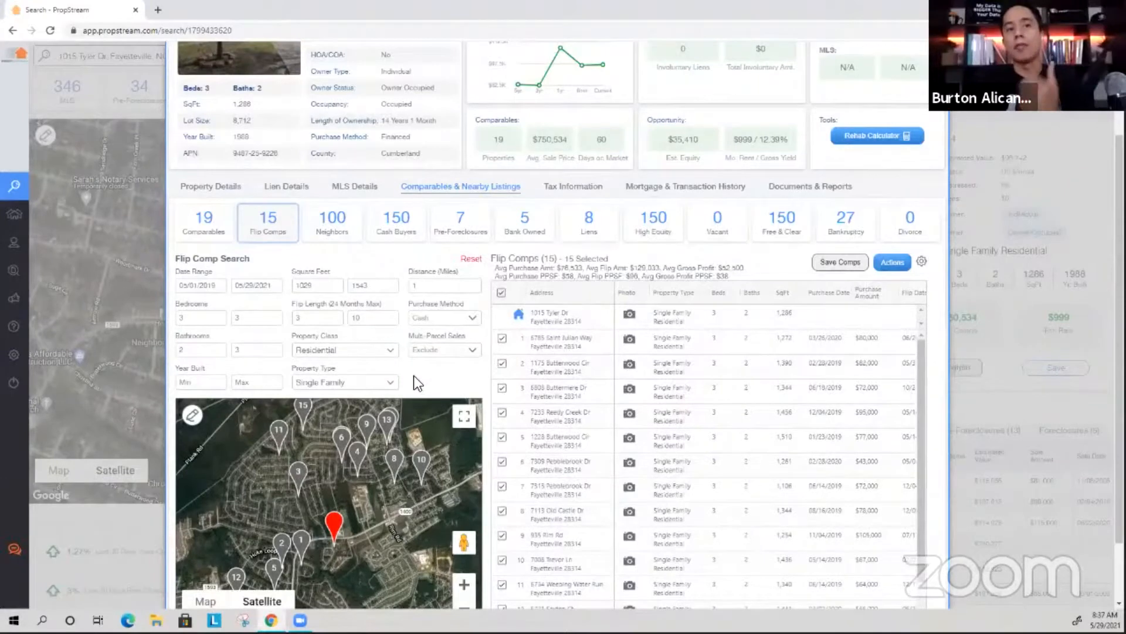
pyautogui.hscroll(2, 715, 390)
pyautogui.hscroll(-2, 734, 398)
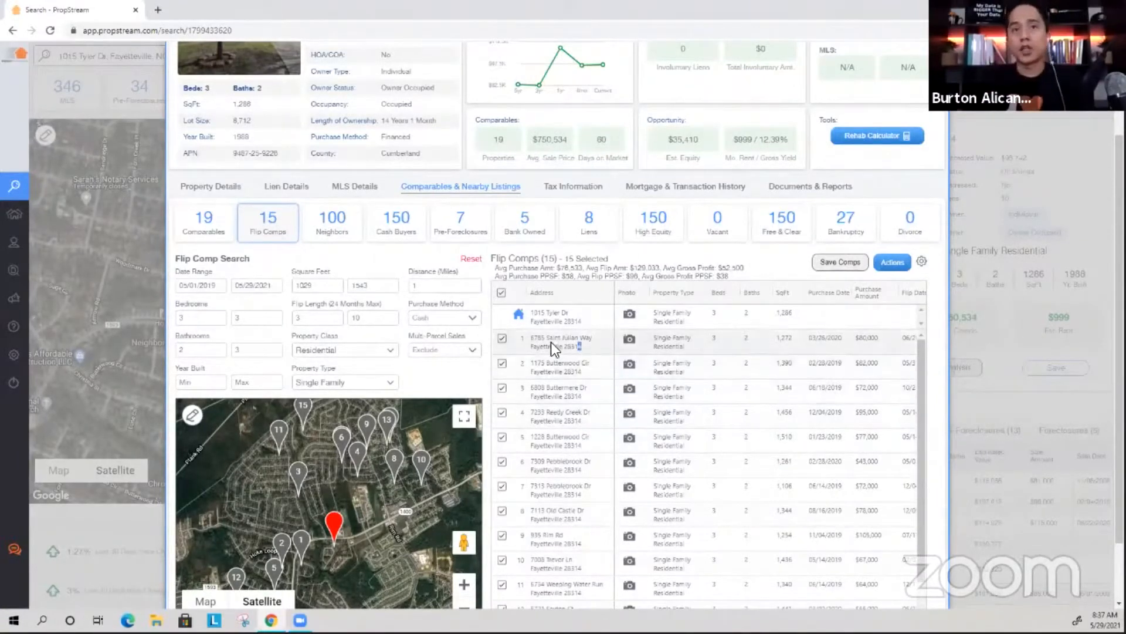
pyautogui.tripleClick(529, 336)
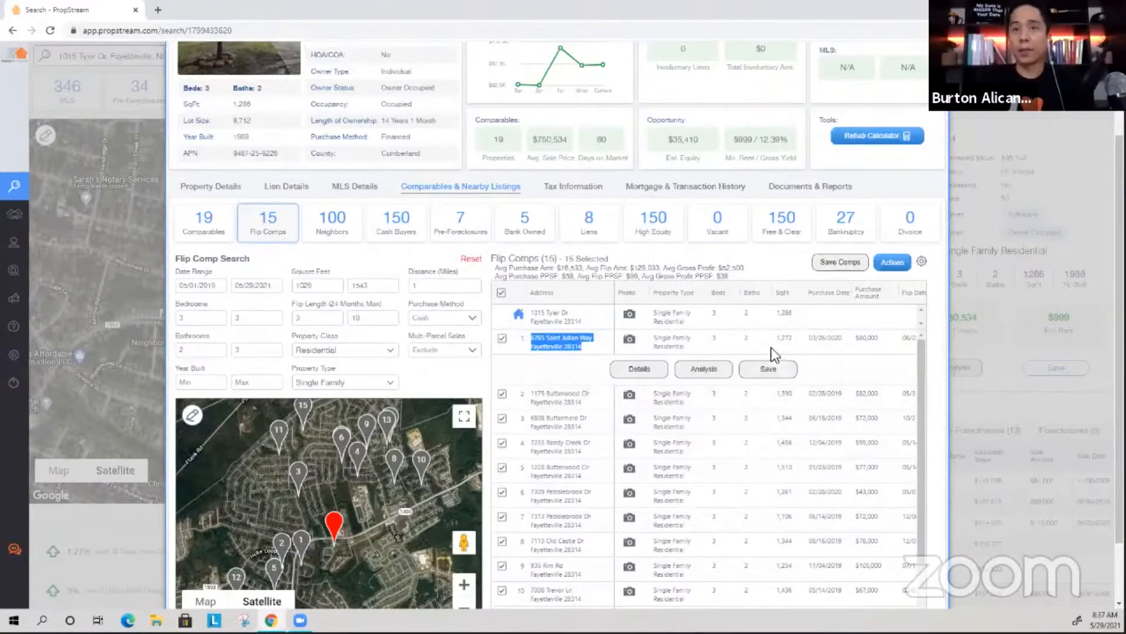
pyautogui.click(719, 335)
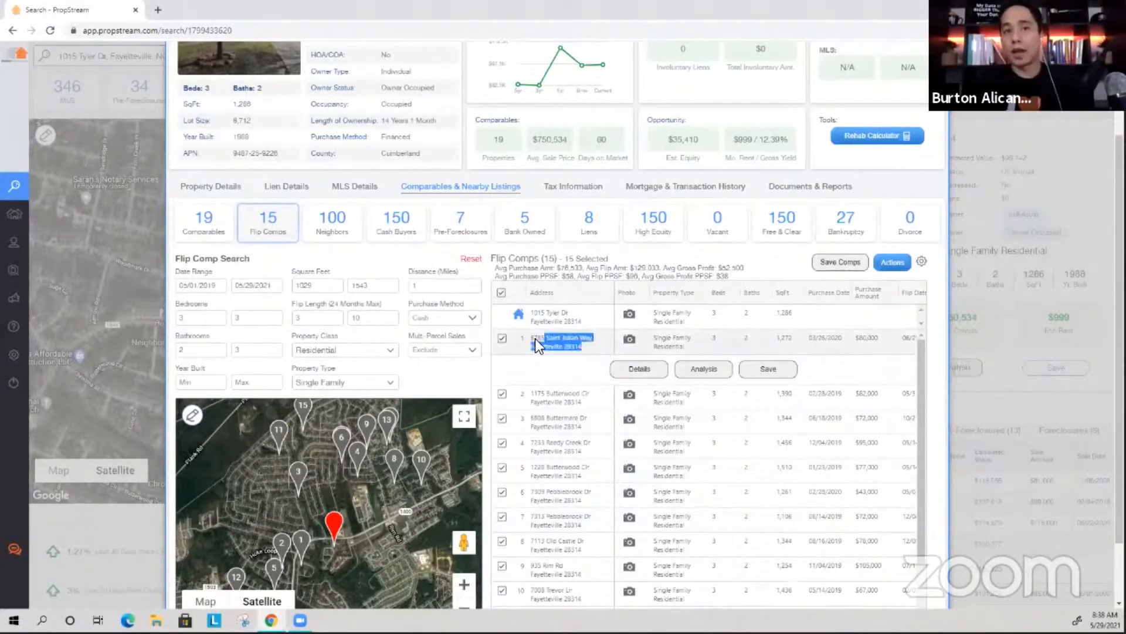
pyautogui.moveTo(581, 344); pyautogui.dragTo(572, 341)
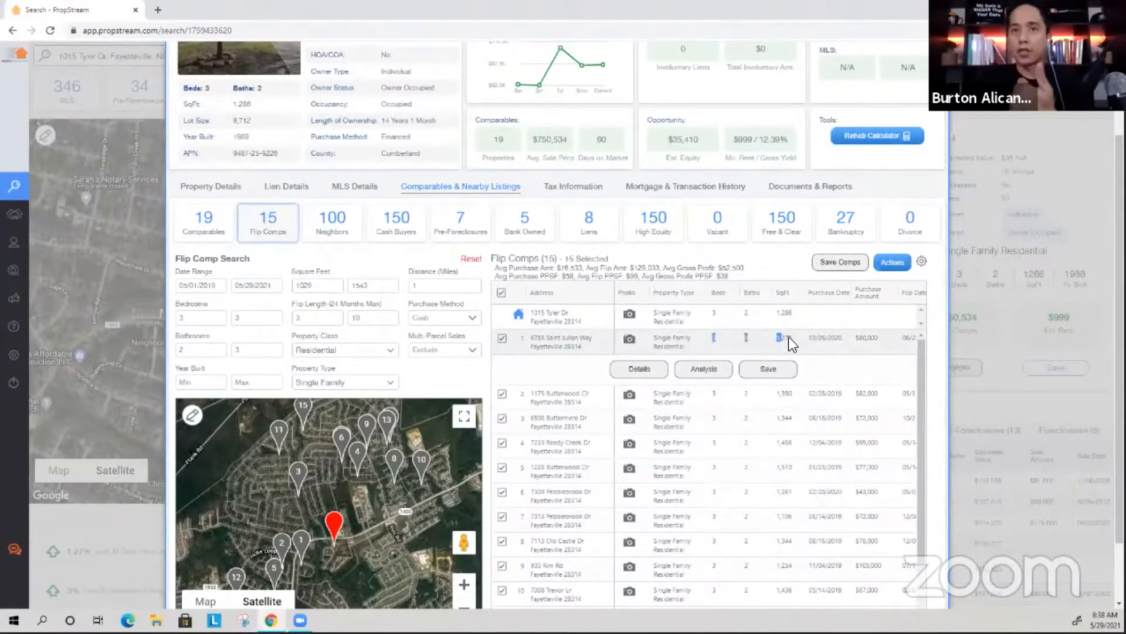
pyautogui.click(806, 338)
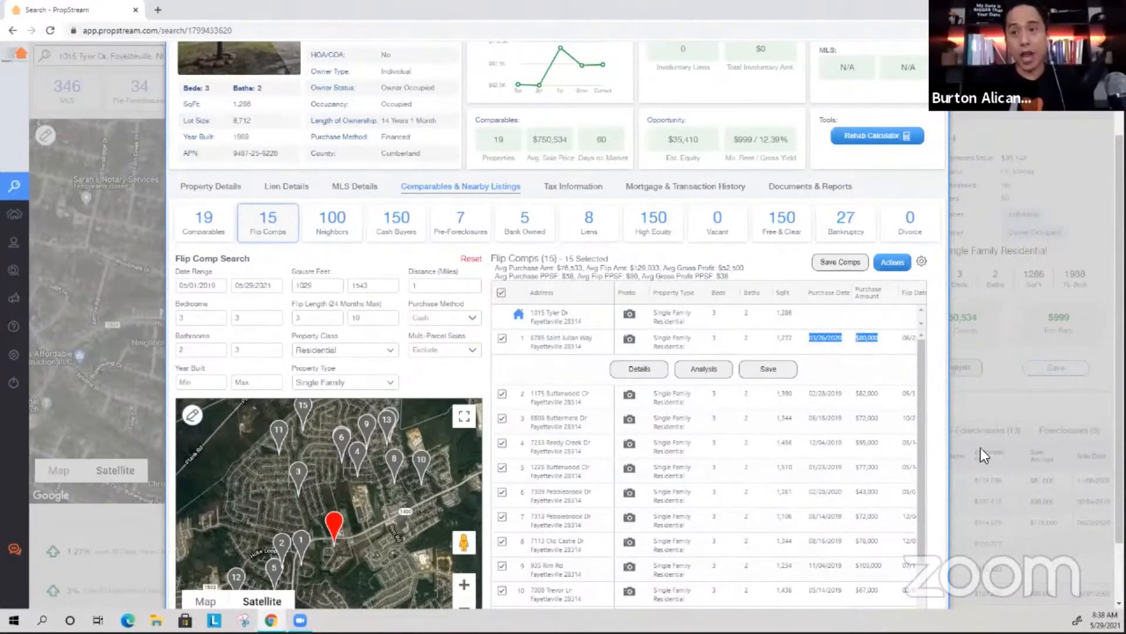
pyautogui.scroll(-4, 873, 364)
pyautogui.scroll(-2, 864, 481)
pyautogui.moveTo(773, 564); pyautogui.dragTo(845, 562)
pyautogui.scroll(4, 732, 361)
pyautogui.scroll(-4, 739, 329)
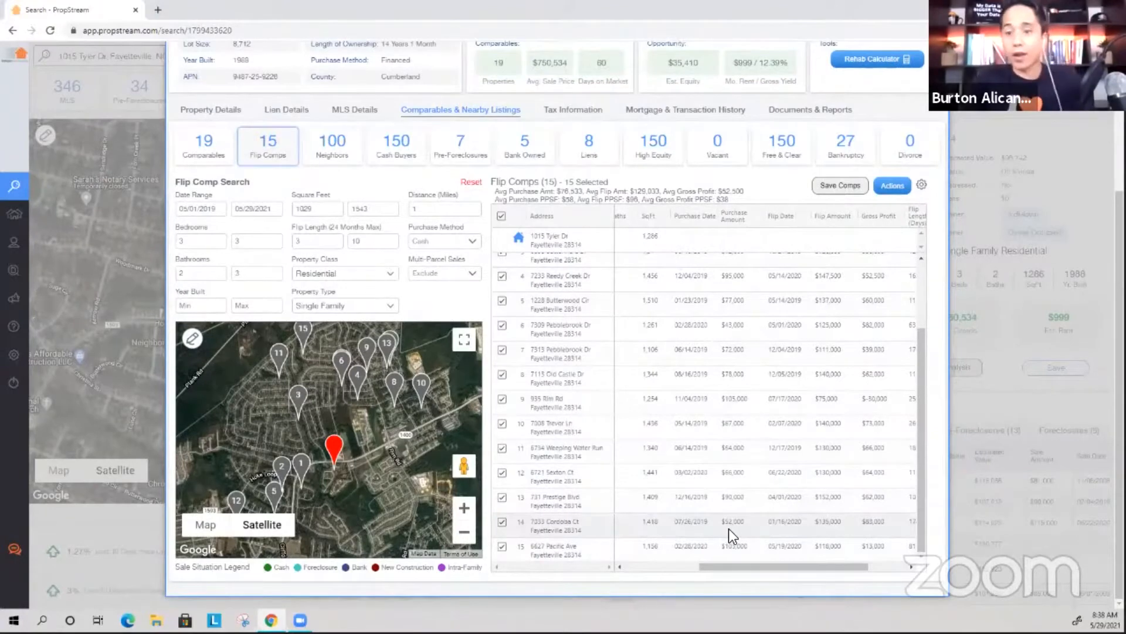
pyautogui.scroll(5, 723, 477)
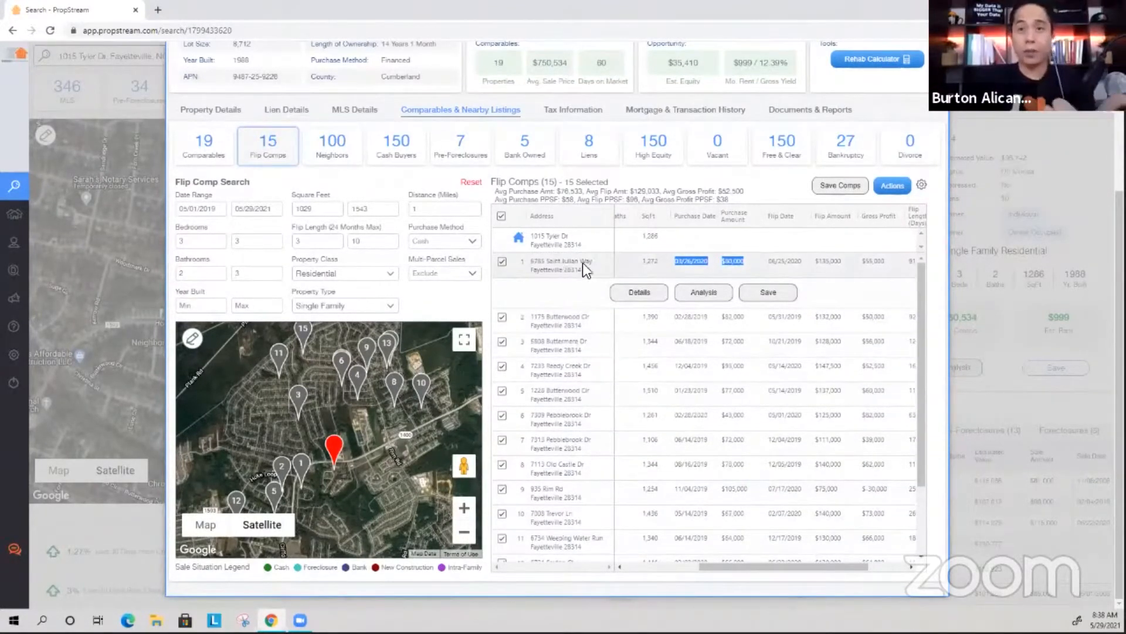
pyautogui.moveTo(732, 564); pyautogui.dragTo(679, 552)
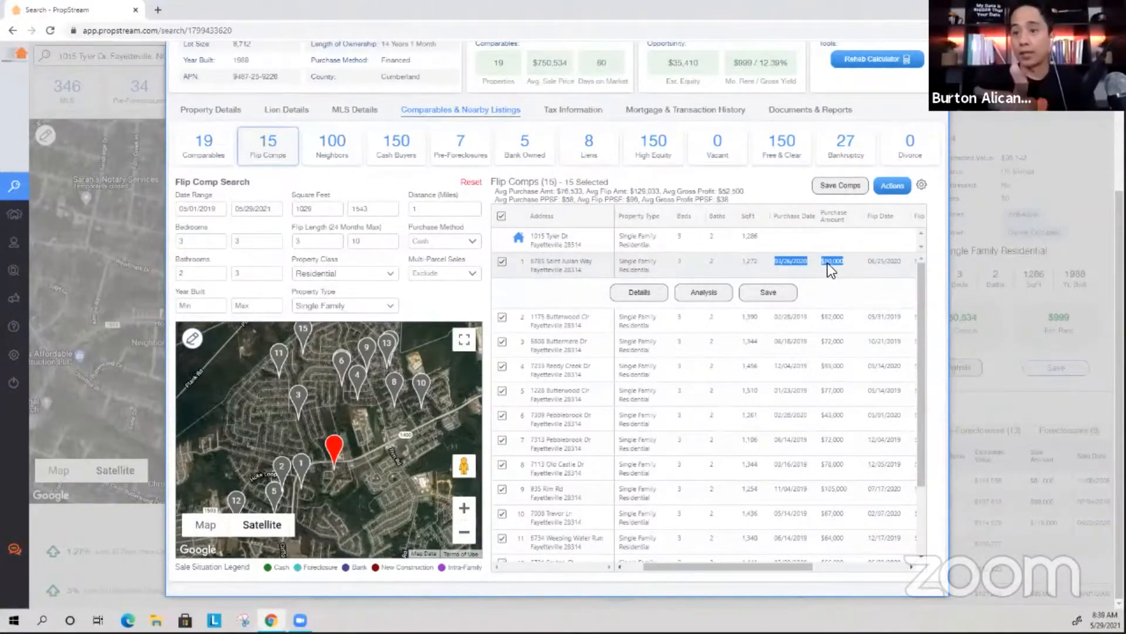
pyautogui.moveTo(764, 569); pyautogui.dragTo(803, 565)
pyautogui.moveTo(876, 261); pyautogui.dragTo(861, 259)
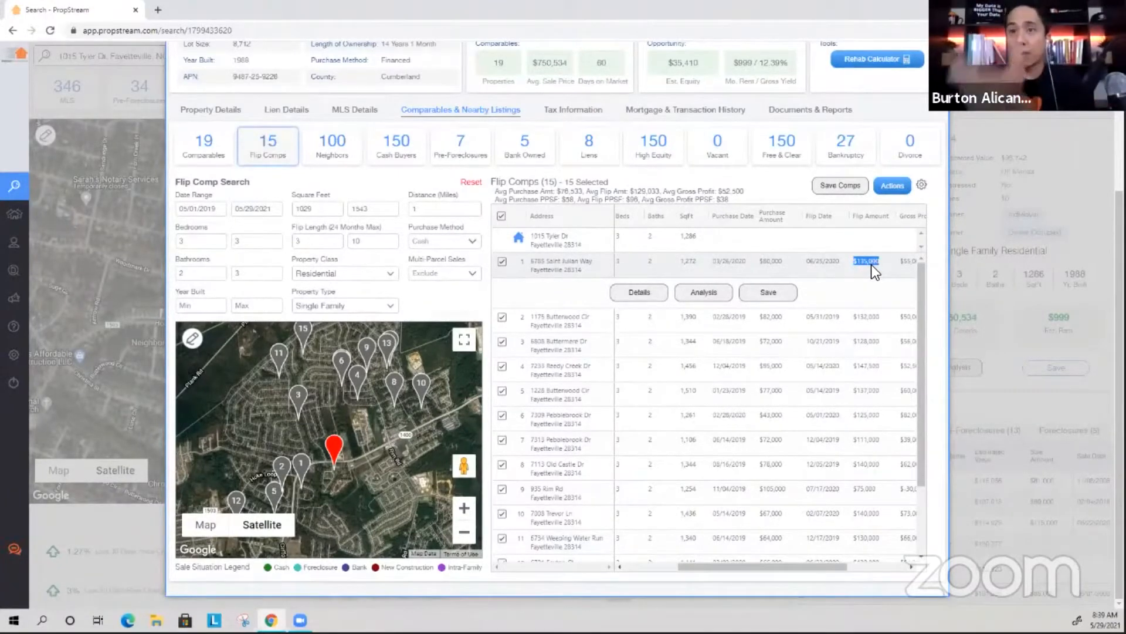
pyautogui.moveTo(770, 568); pyautogui.dragTo(692, 561)
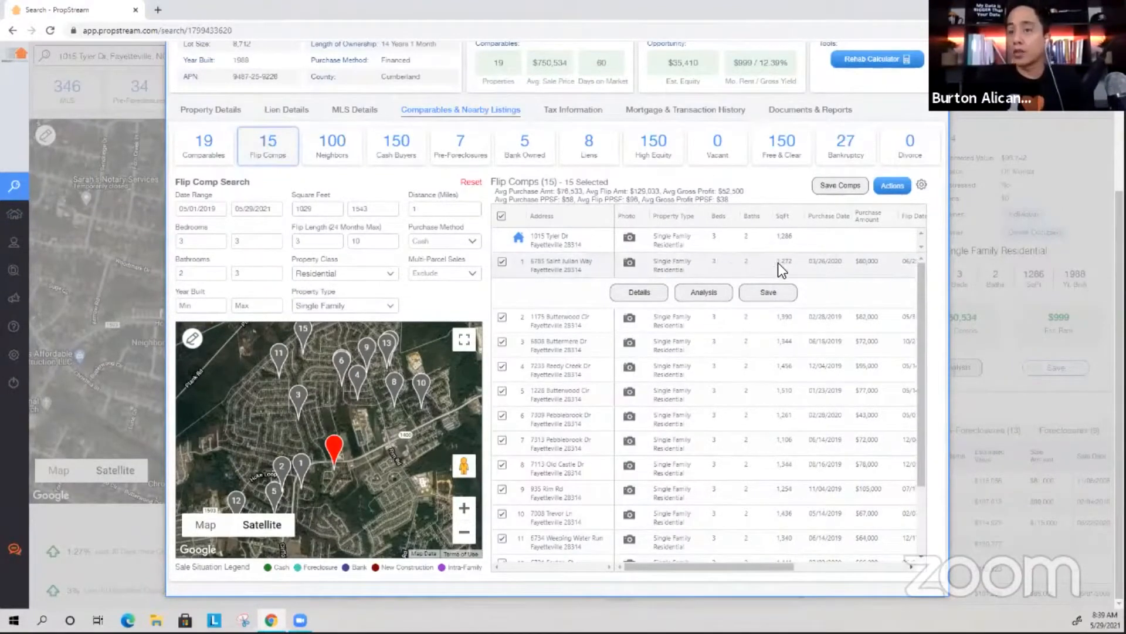
pyautogui.click(629, 261)
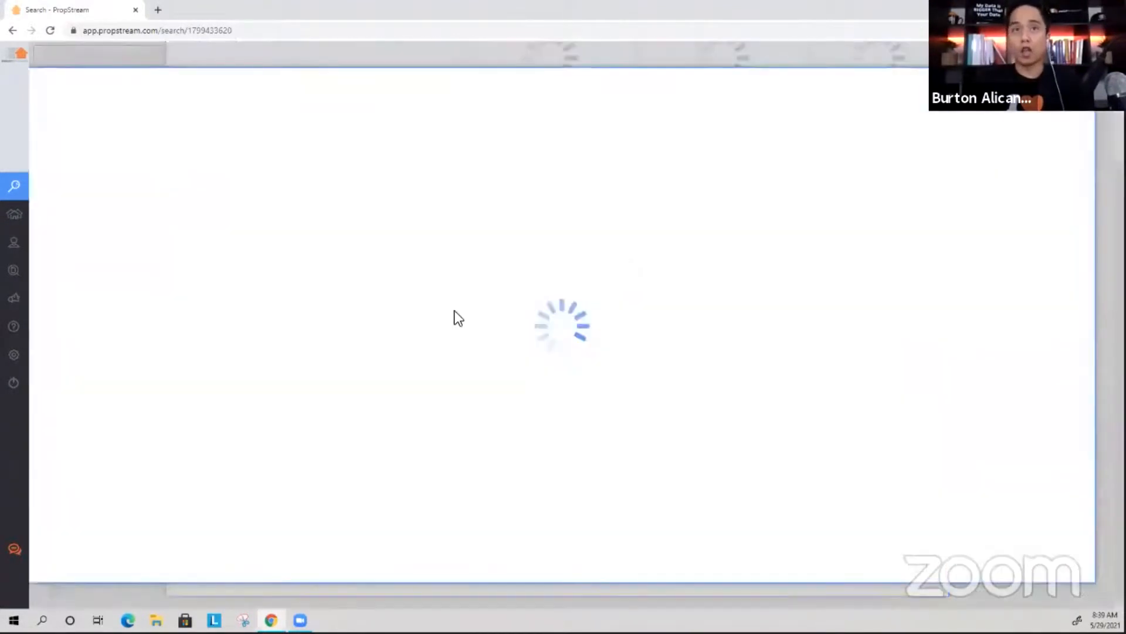
pyautogui.scroll(-4, 117, 364)
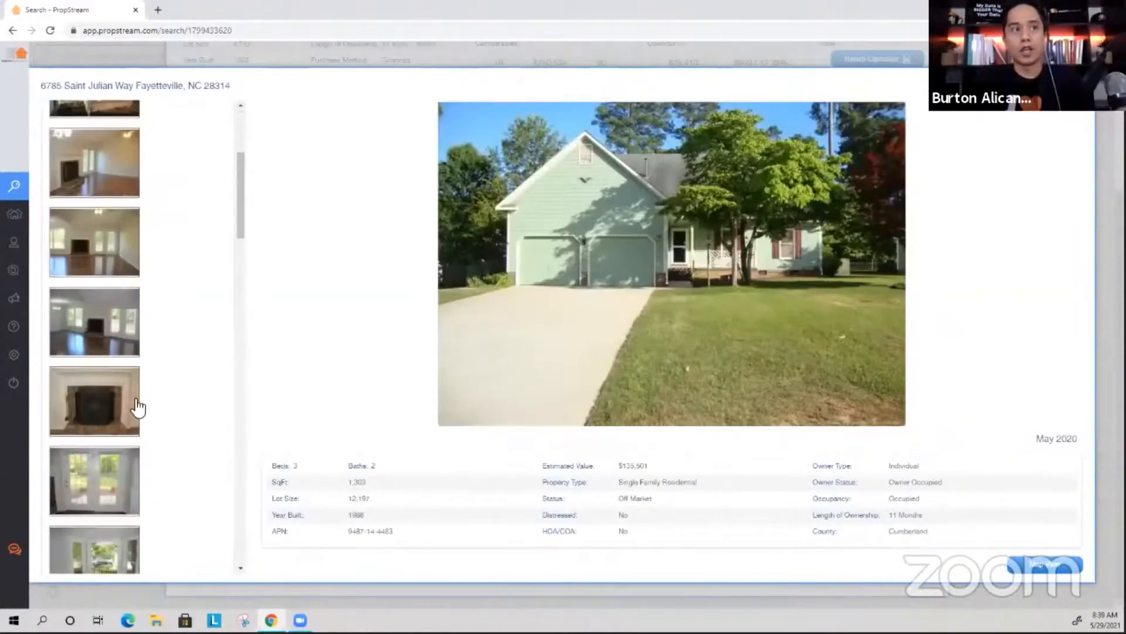
pyautogui.click(136, 406)
pyautogui.click(112, 474)
pyautogui.scroll(-5, 117, 456)
pyautogui.click(113, 443)
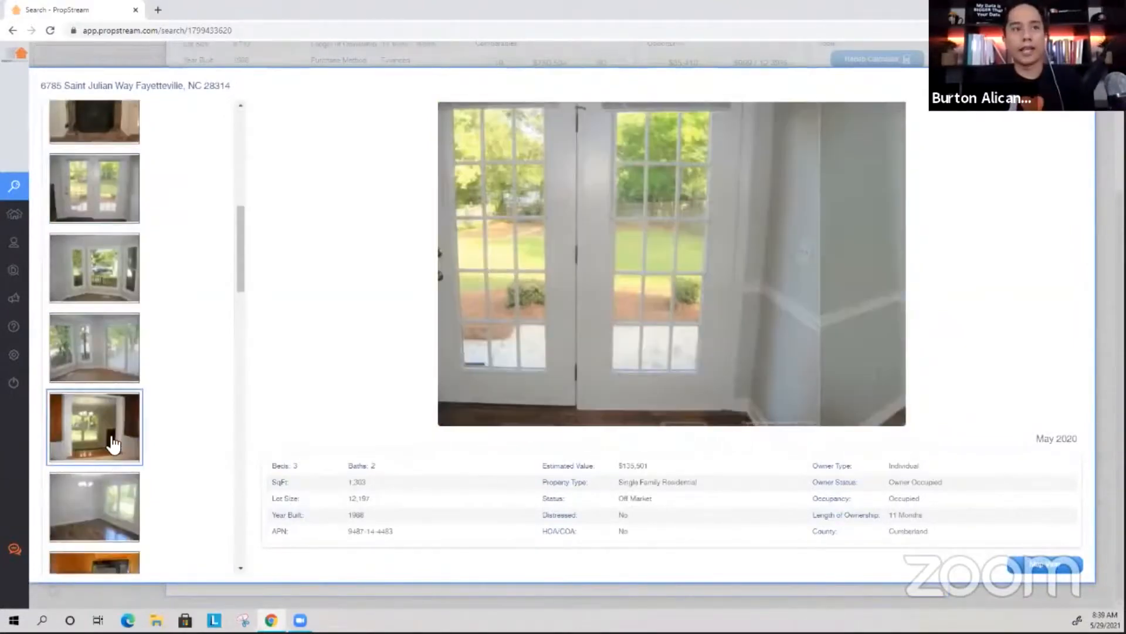
pyautogui.click(113, 492)
# View the kitchen, fridge and laundry photos, close the gallery, and scroll right to the $80,000 purchase amount.
pyautogui.scroll(-4, 115, 490)
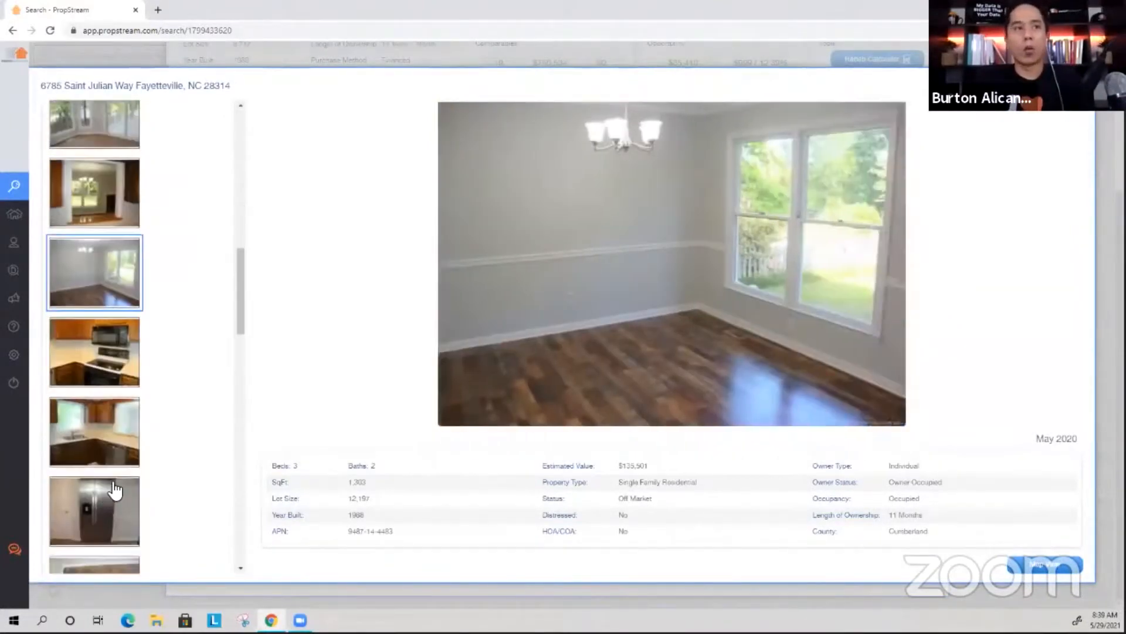
pyautogui.click(115, 490)
pyautogui.click(119, 459)
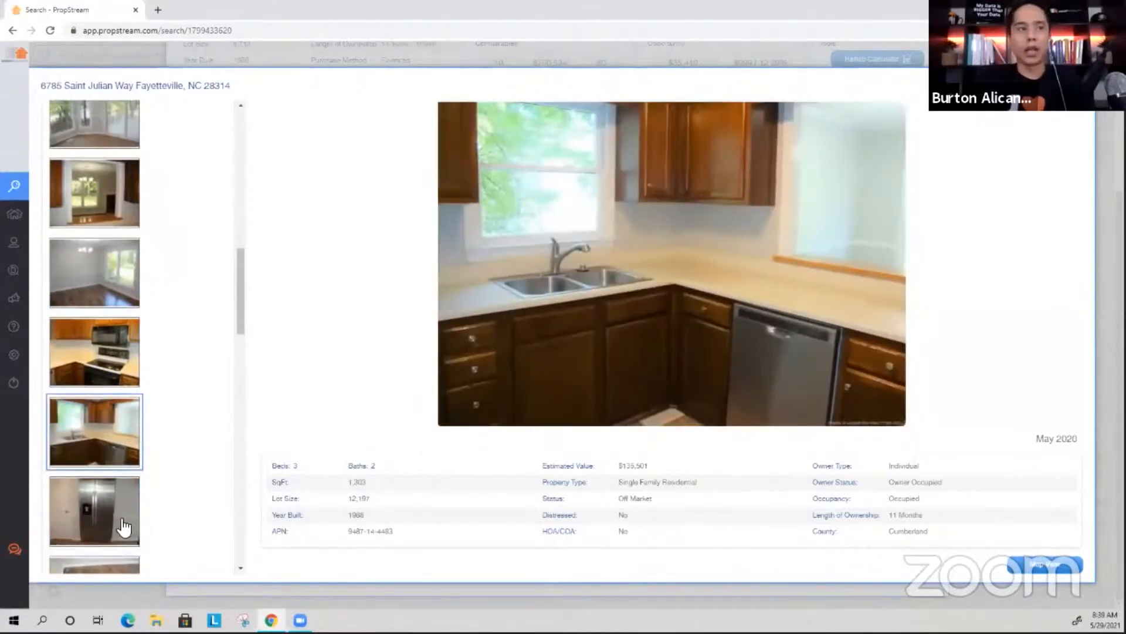
pyautogui.click(123, 527)
pyautogui.scroll(-4, 120, 457)
pyautogui.click(118, 445)
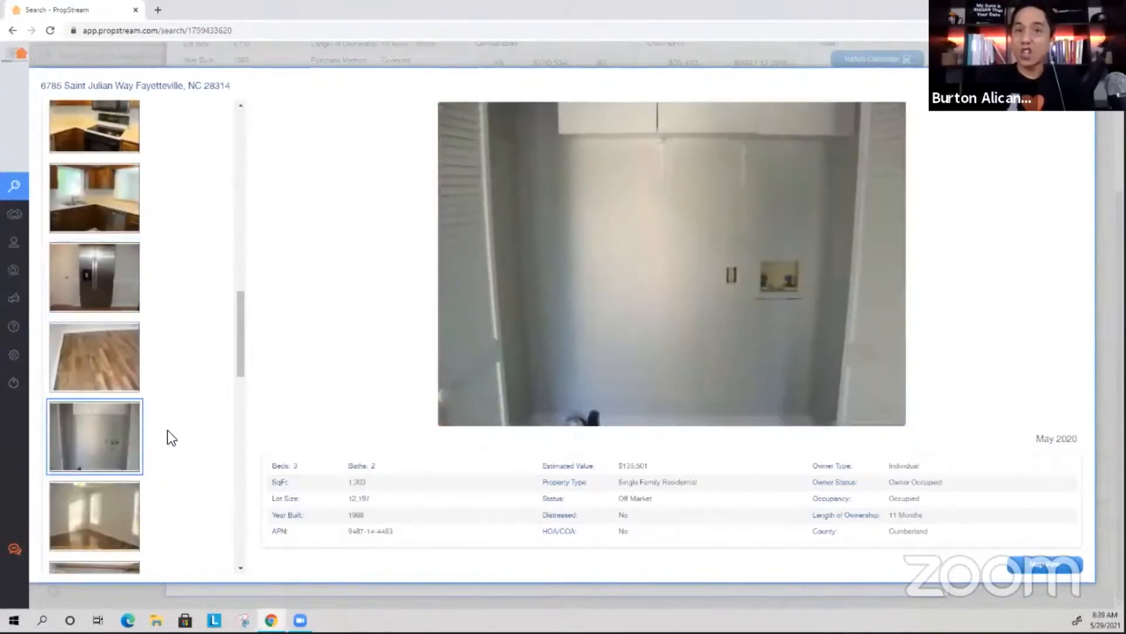
pyautogui.click(89, 538)
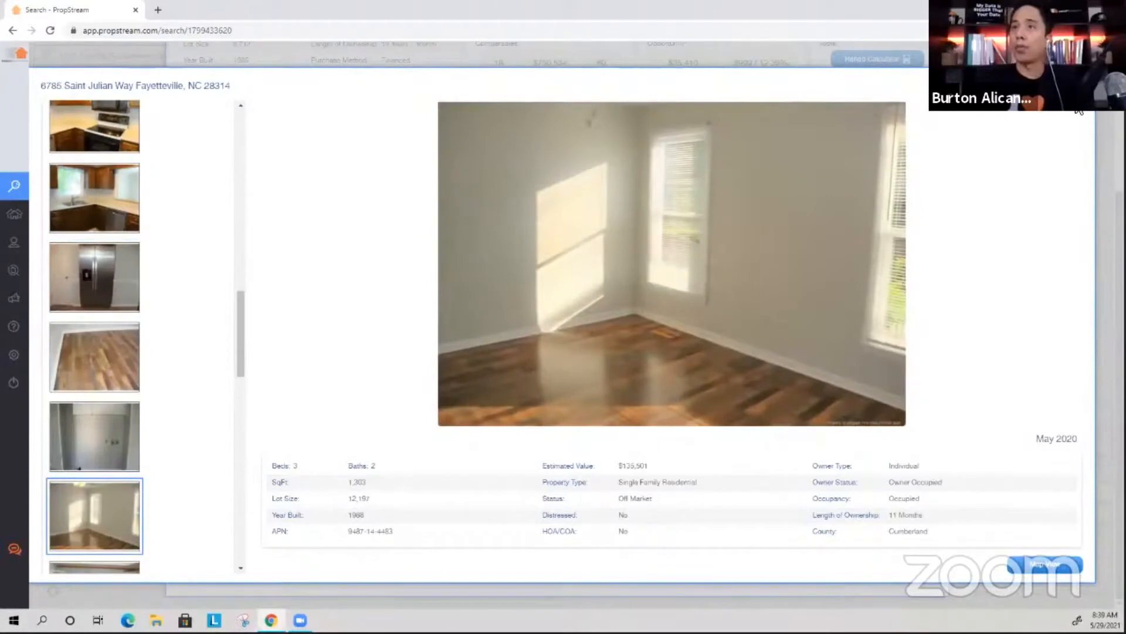
pyautogui.press('Escape')
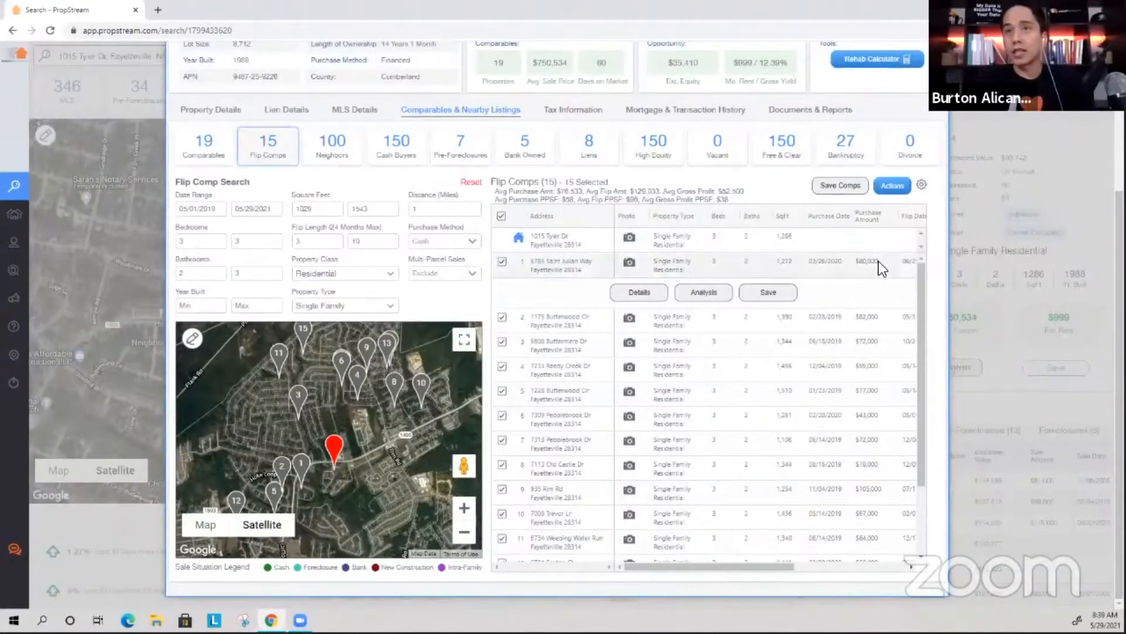
pyautogui.moveTo(848, 264); pyautogui.dragTo(847, 264)
pyautogui.moveTo(712, 569); pyautogui.dragTo(757, 565)
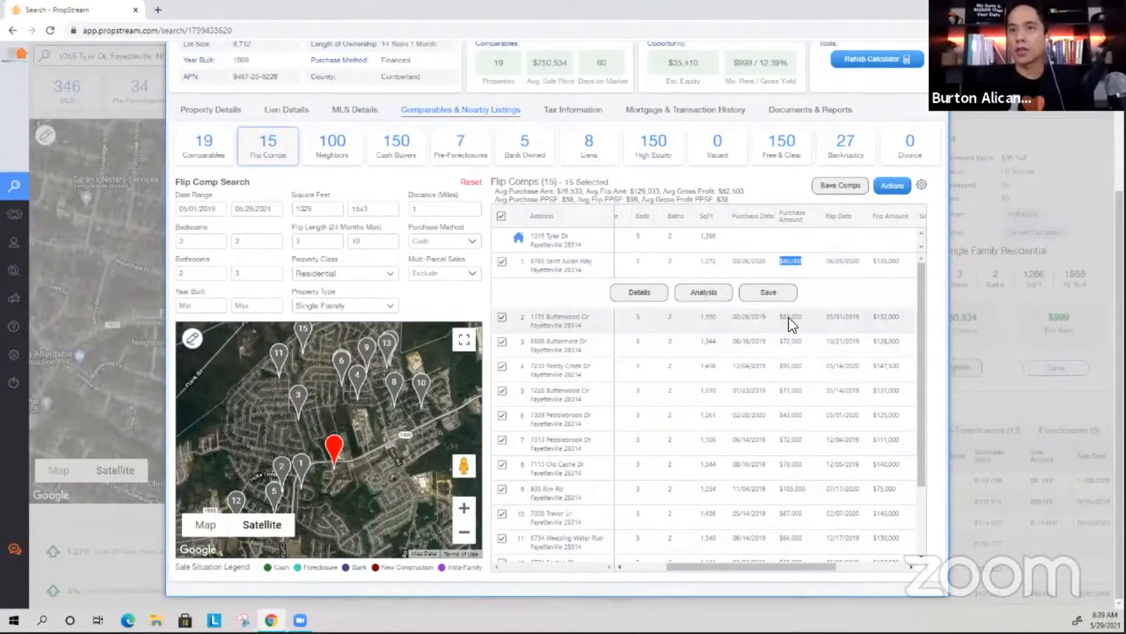
pyautogui.moveTo(808, 568); pyautogui.dragTo(823, 566)
pyautogui.moveTo(734, 564); pyautogui.dragTo(687, 567)
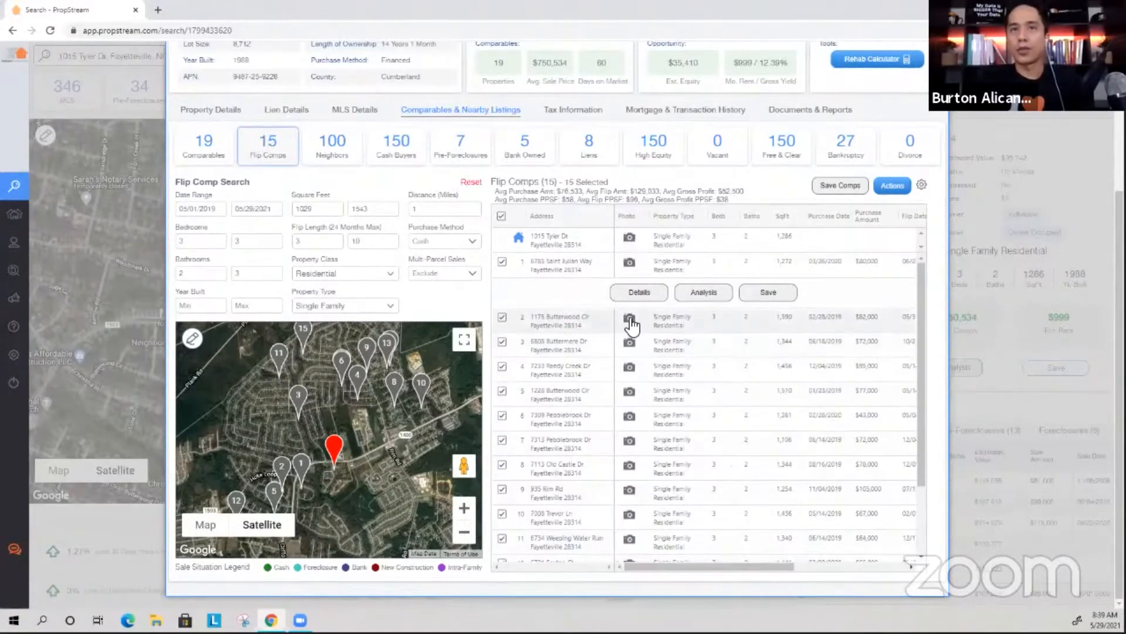
pyautogui.click(626, 326)
pyautogui.scroll(-5, 133, 379)
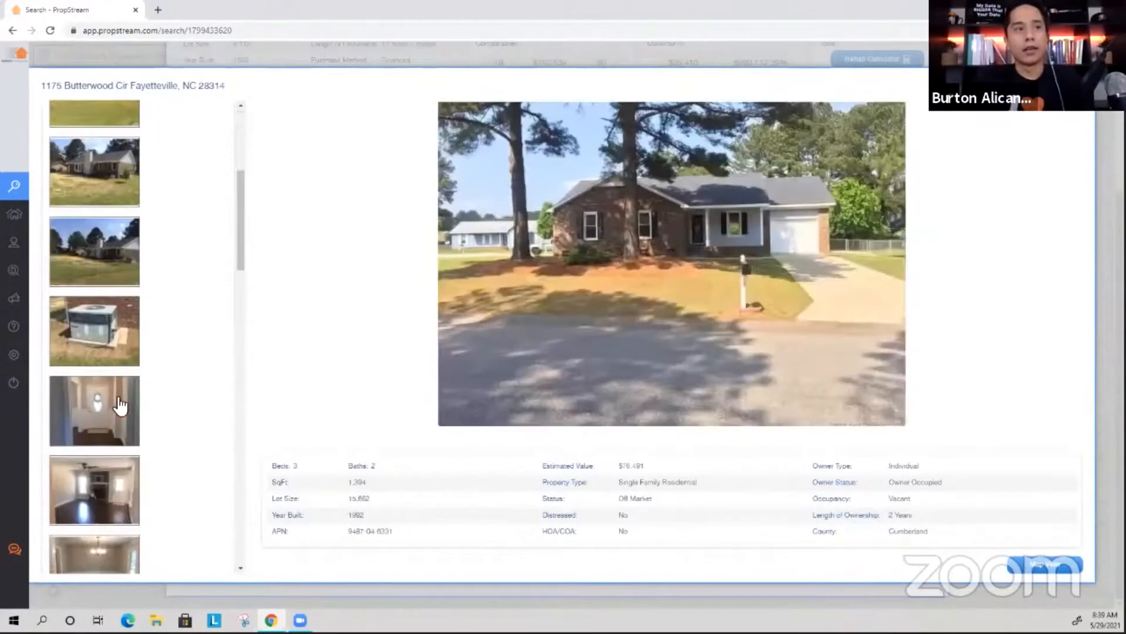
pyautogui.click(122, 406)
pyautogui.click(114, 481)
pyautogui.scroll(-4, 117, 458)
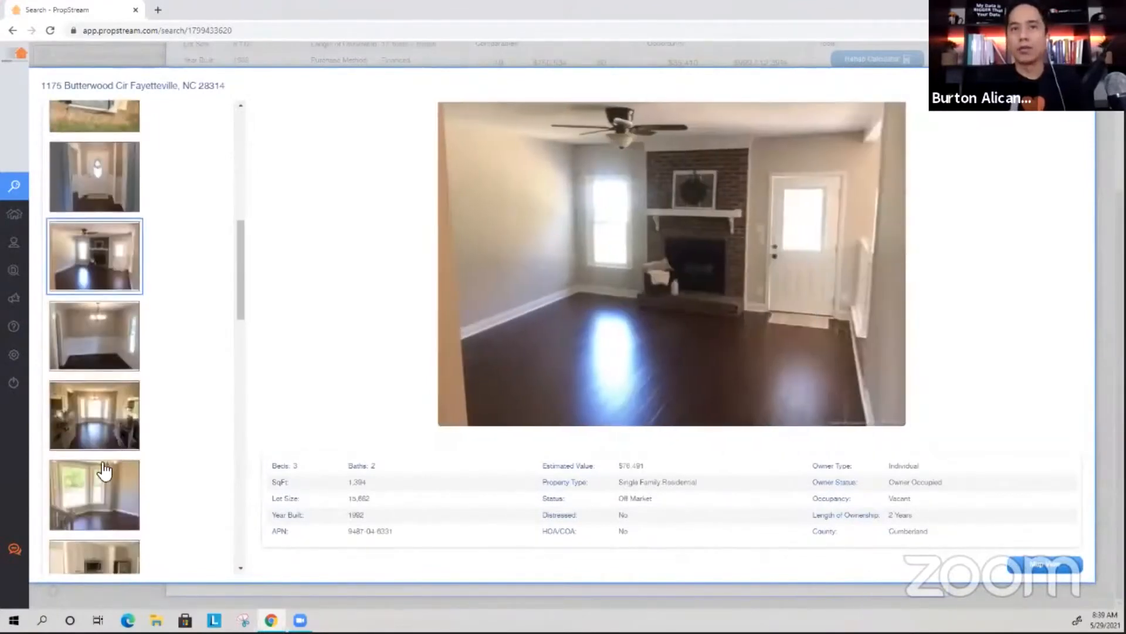
pyautogui.click(102, 516)
pyautogui.scroll(-3, 103, 511)
pyautogui.click(105, 498)
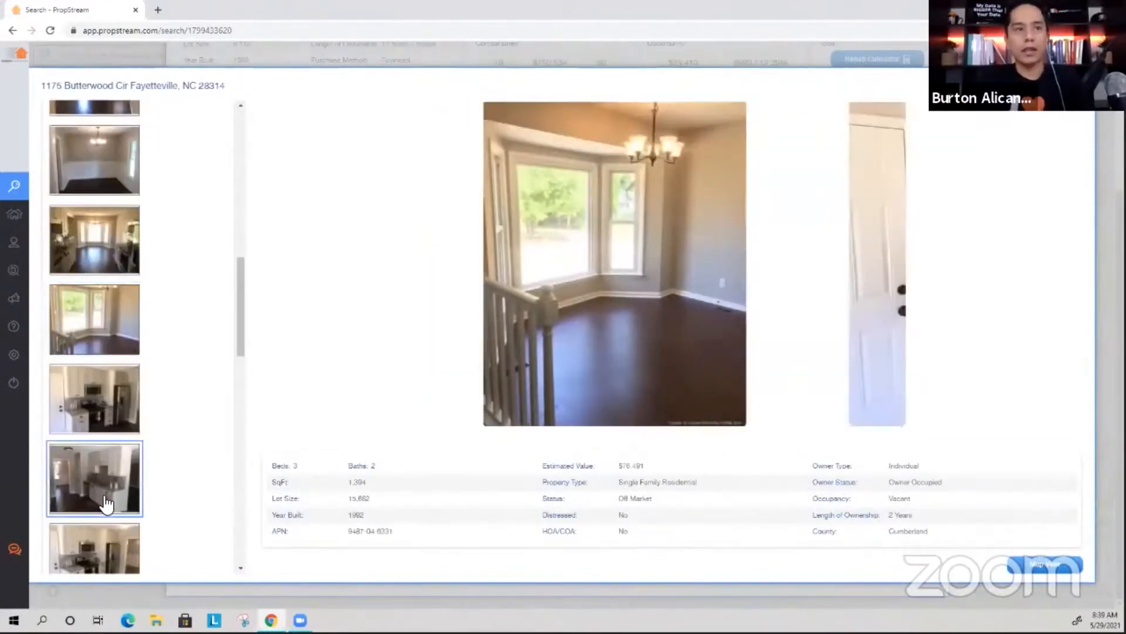
pyautogui.scroll(-3, 112, 458)
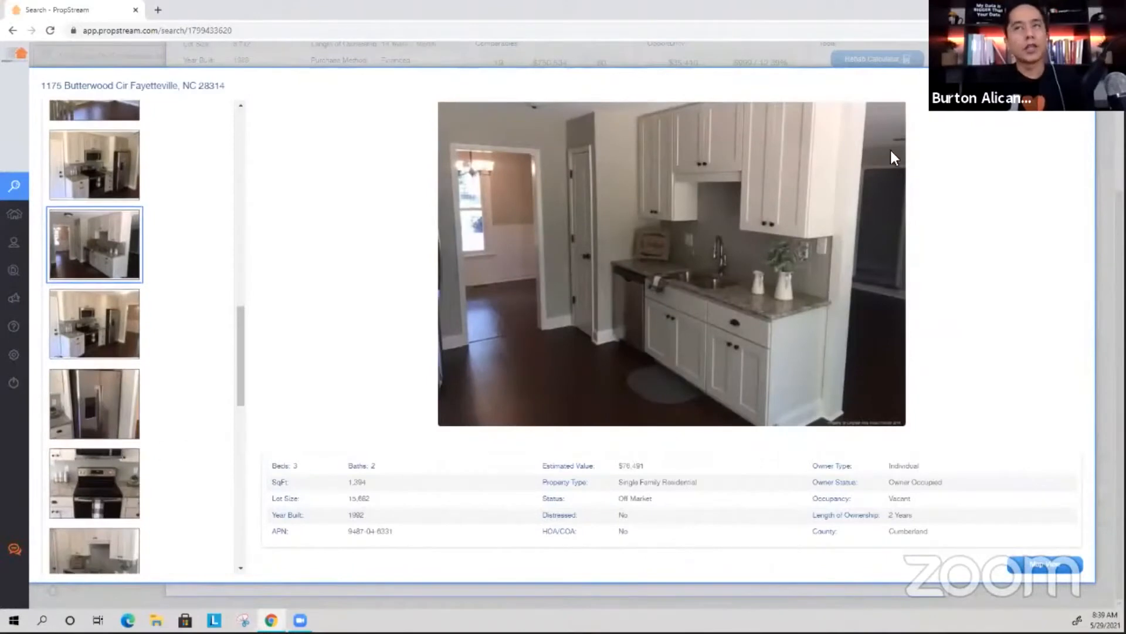
pyautogui.click(1041, 114)
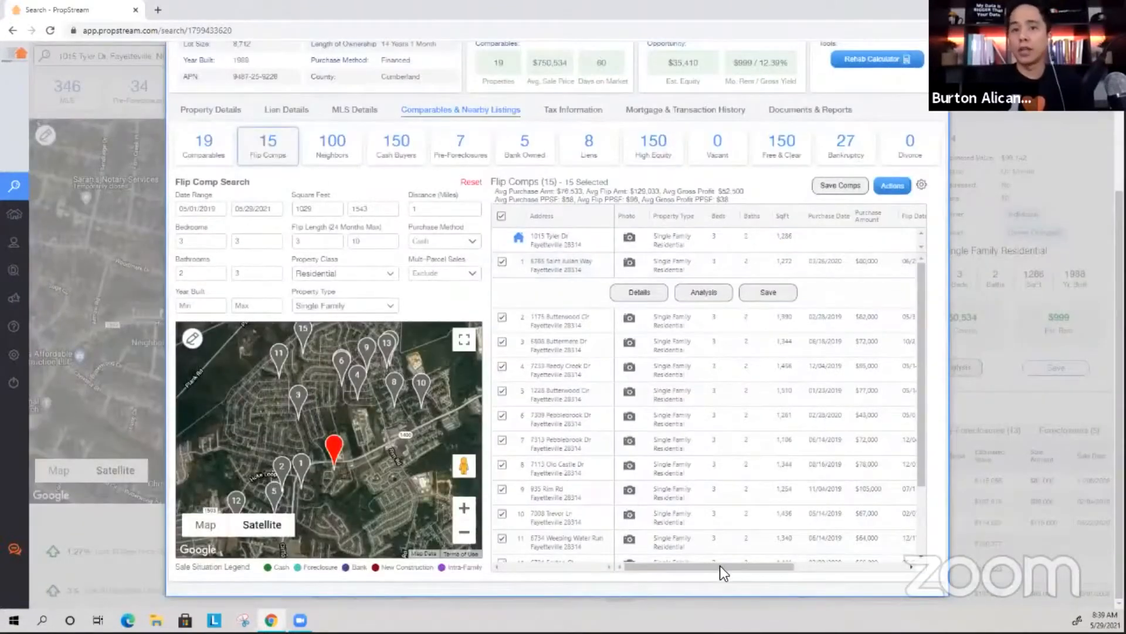
pyautogui.moveTo(730, 566); pyautogui.dragTo(779, 566)
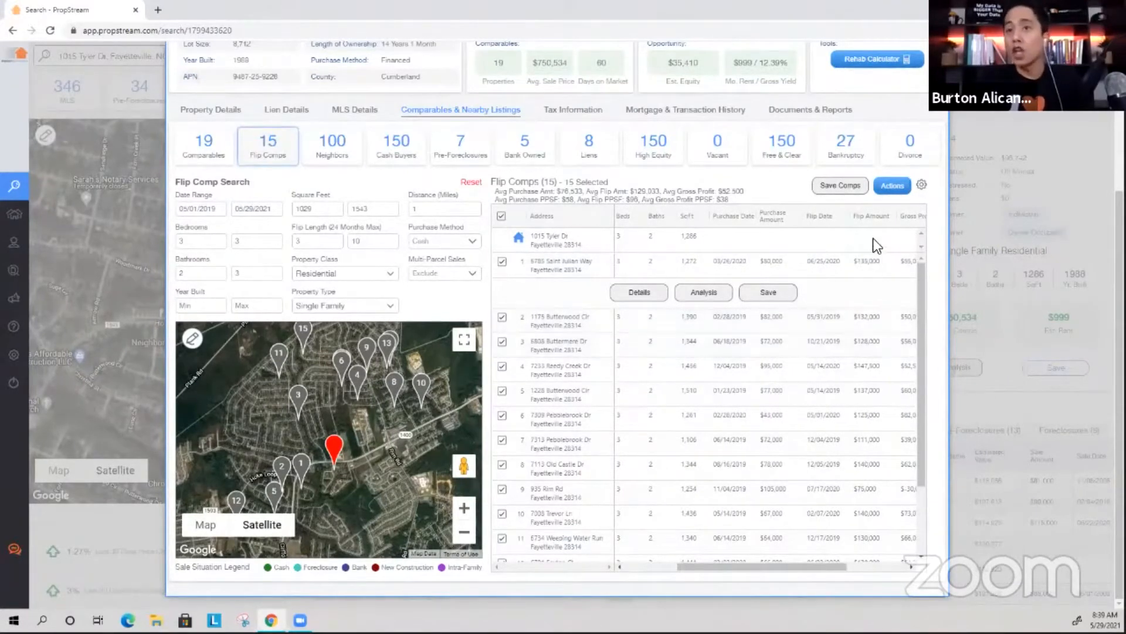
pyautogui.moveTo(725, 564); pyautogui.dragTo(686, 565)
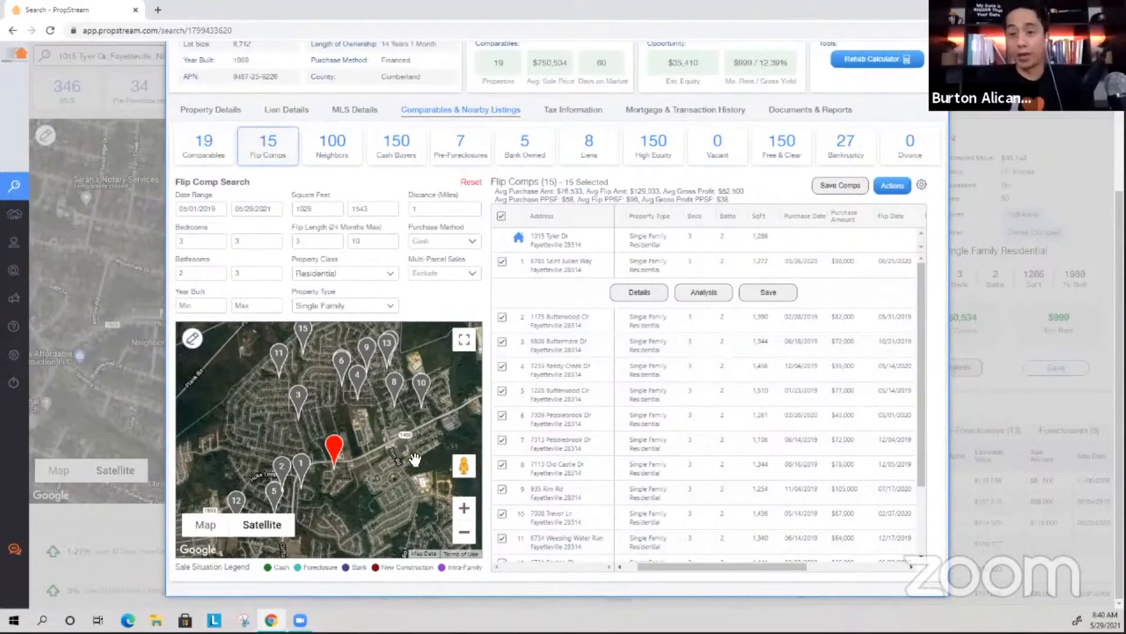
pyautogui.moveTo(736, 565); pyautogui.dragTo(732, 565)
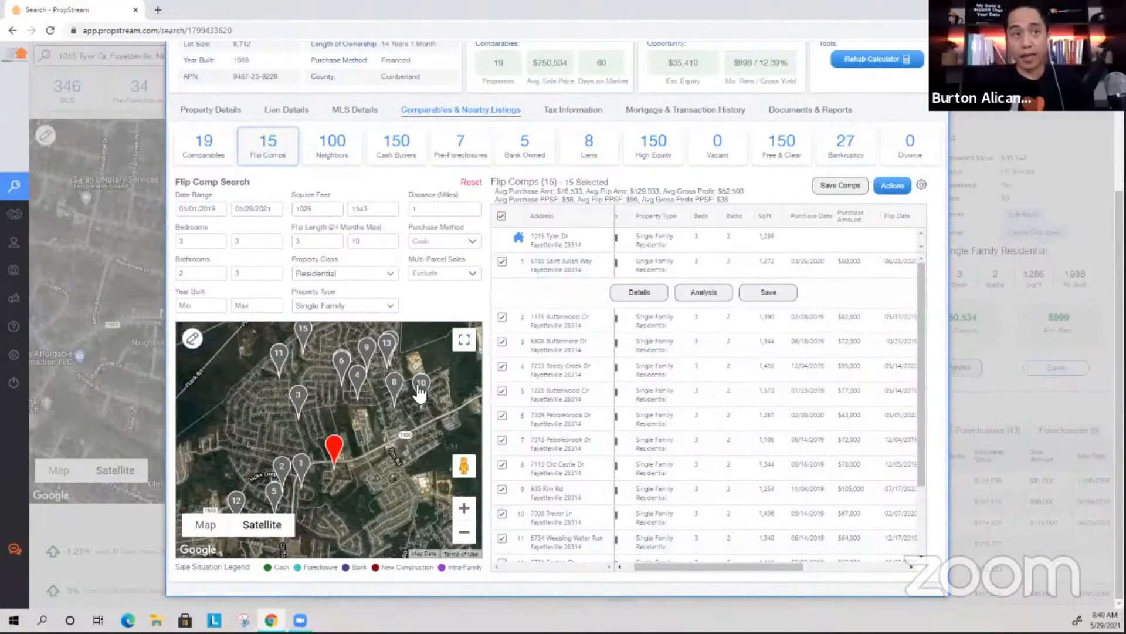
pyautogui.moveTo(725, 566); pyautogui.dragTo(775, 563)
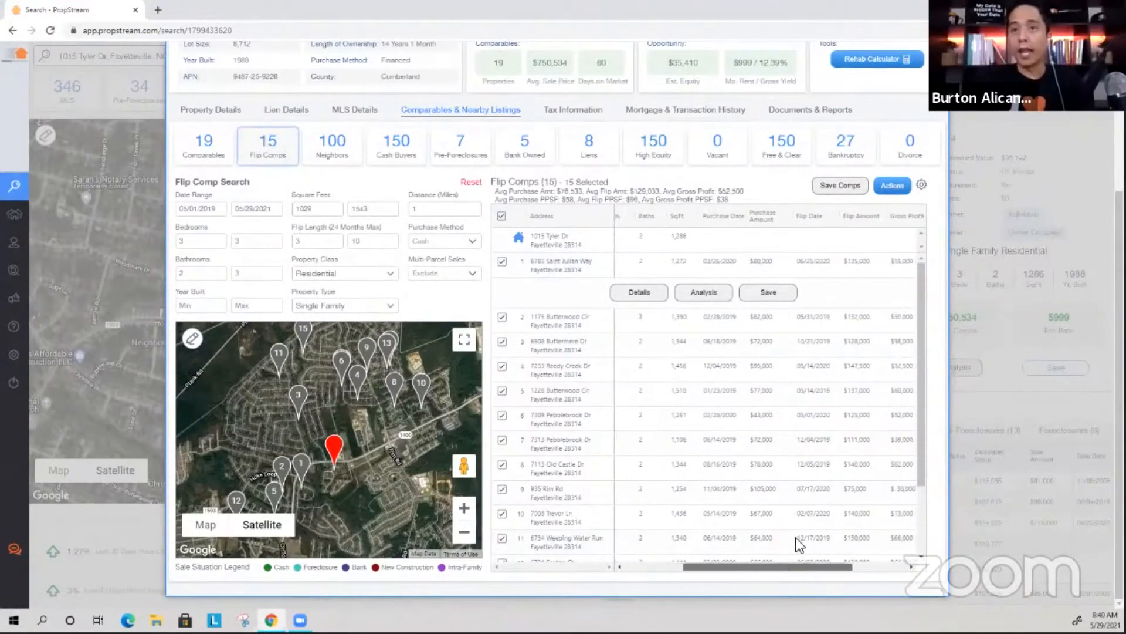
pyautogui.click(842, 365)
pyautogui.moveTo(797, 567); pyautogui.dragTo(671, 505)
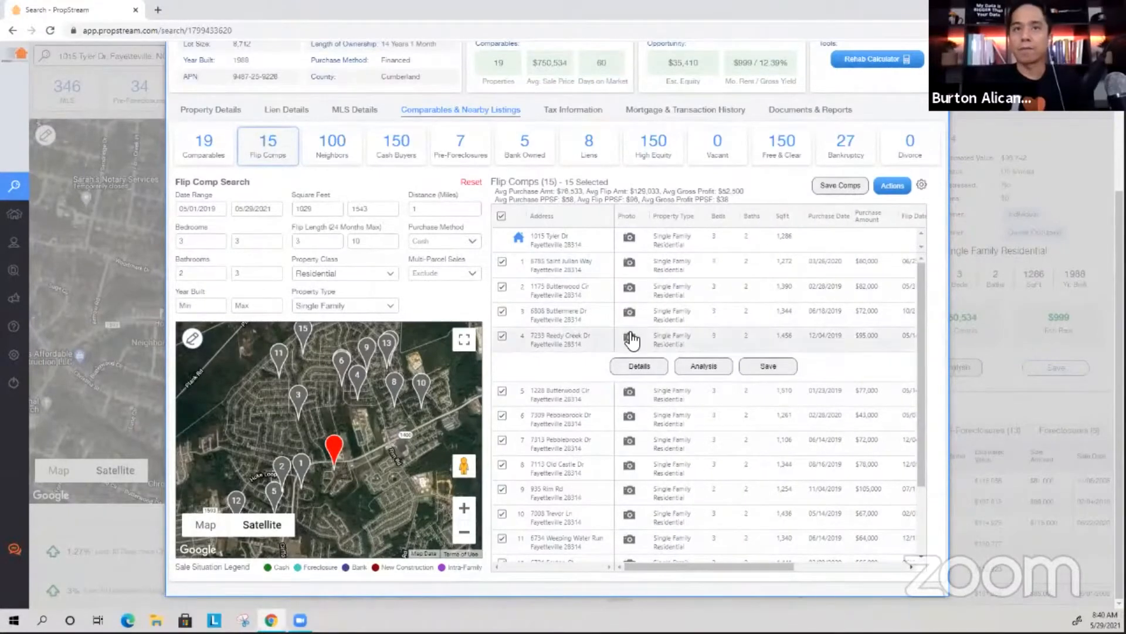
pyautogui.click(629, 336)
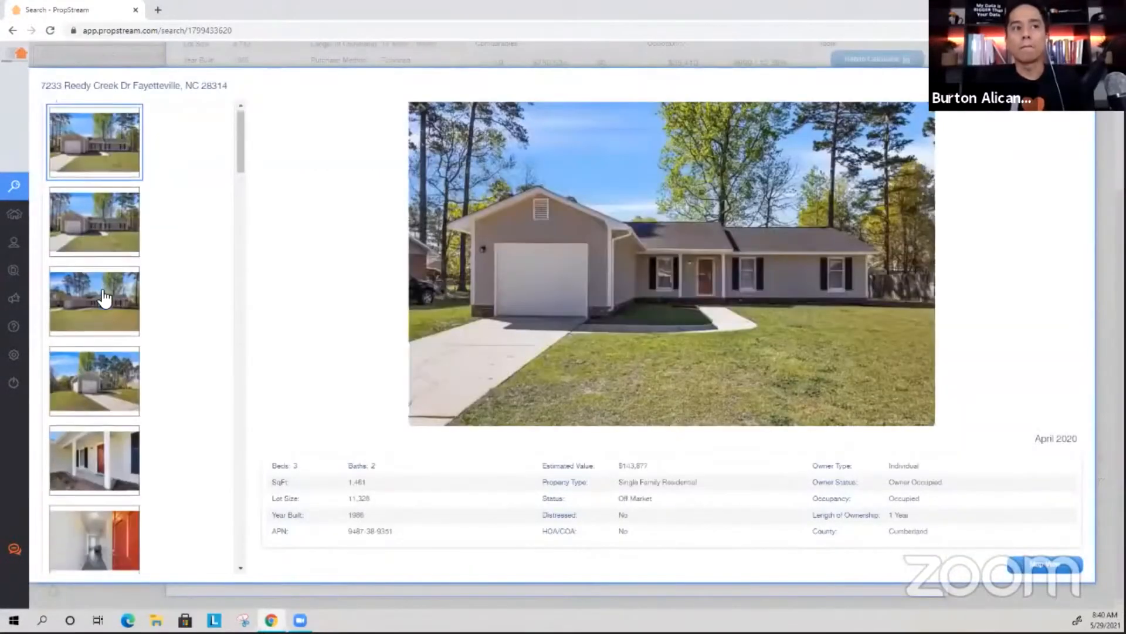
pyautogui.scroll(-5, 114, 346)
pyautogui.click(117, 352)
pyautogui.click(140, 404)
pyautogui.scroll(-3, 129, 420)
pyautogui.click(122, 421)
pyautogui.click(119, 478)
pyautogui.scroll(-4, 157, 387)
pyautogui.click(100, 394)
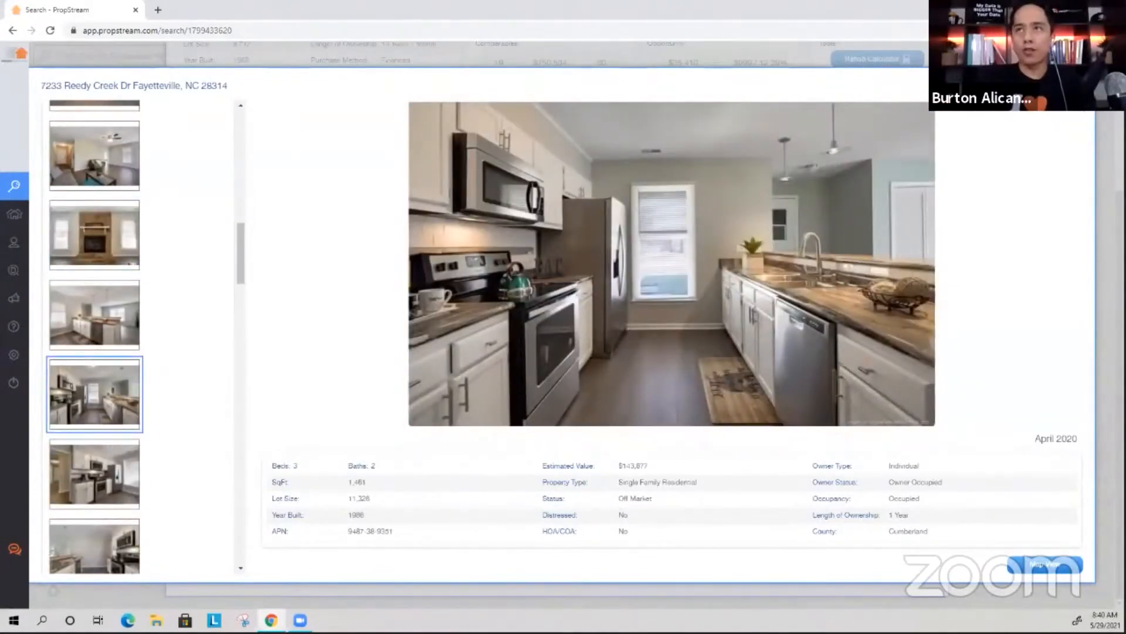
pyautogui.click(1081, 85)
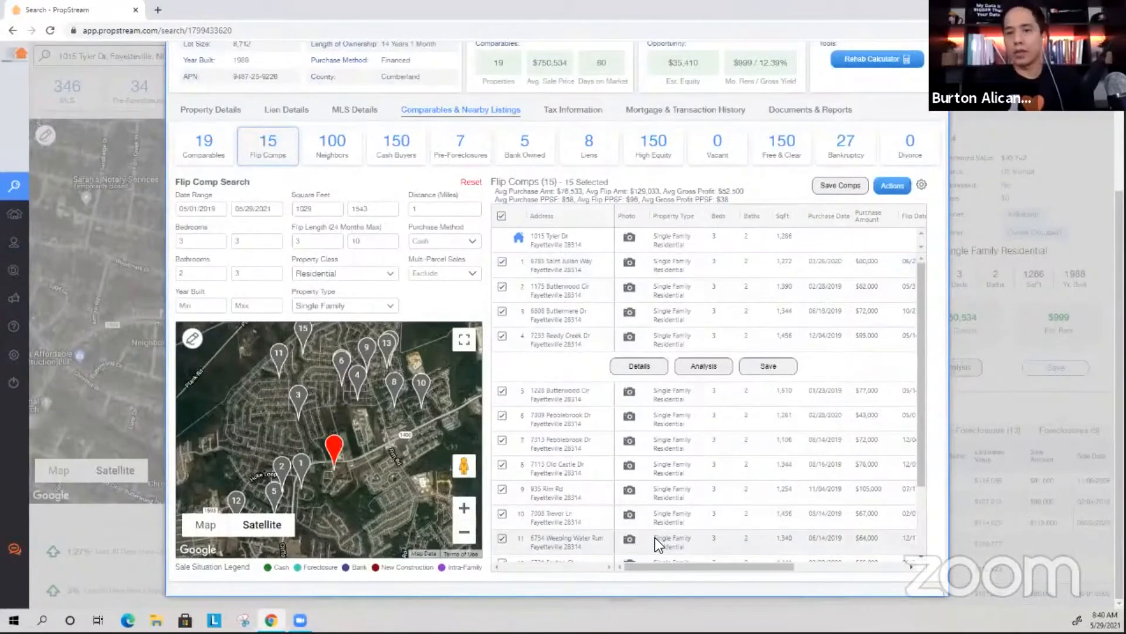
# Scroll the table, briefly reopen the Reedy Creek photos, and uncheck all 15 flip comps.
pyautogui.moveTo(666, 565); pyautogui.dragTo(725, 565)
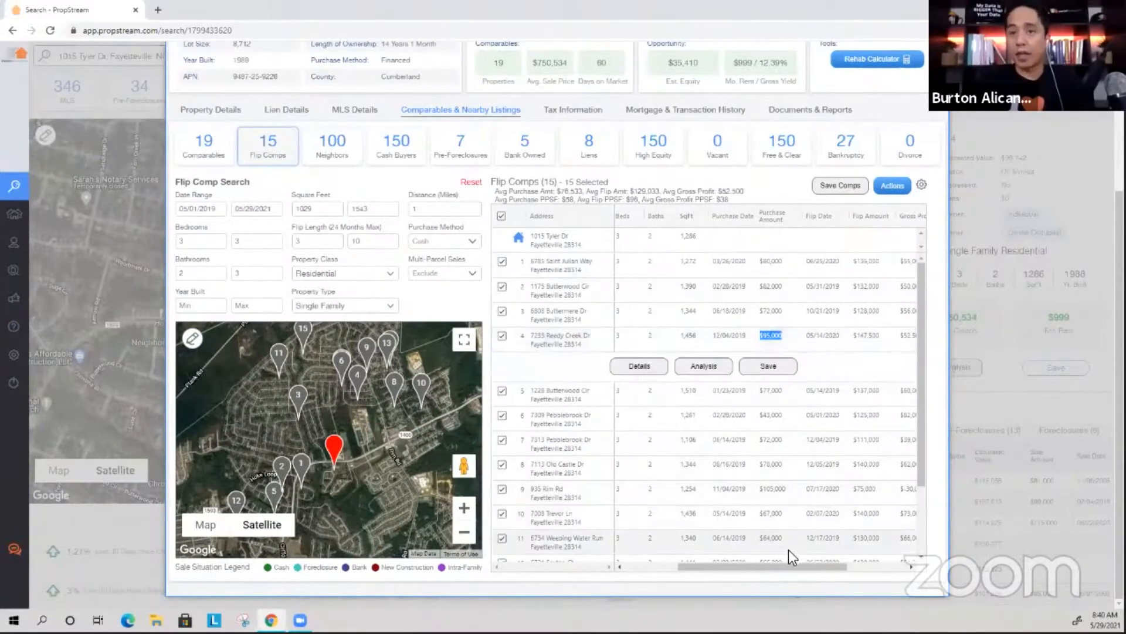
pyautogui.moveTo(781, 565); pyautogui.dragTo(698, 567)
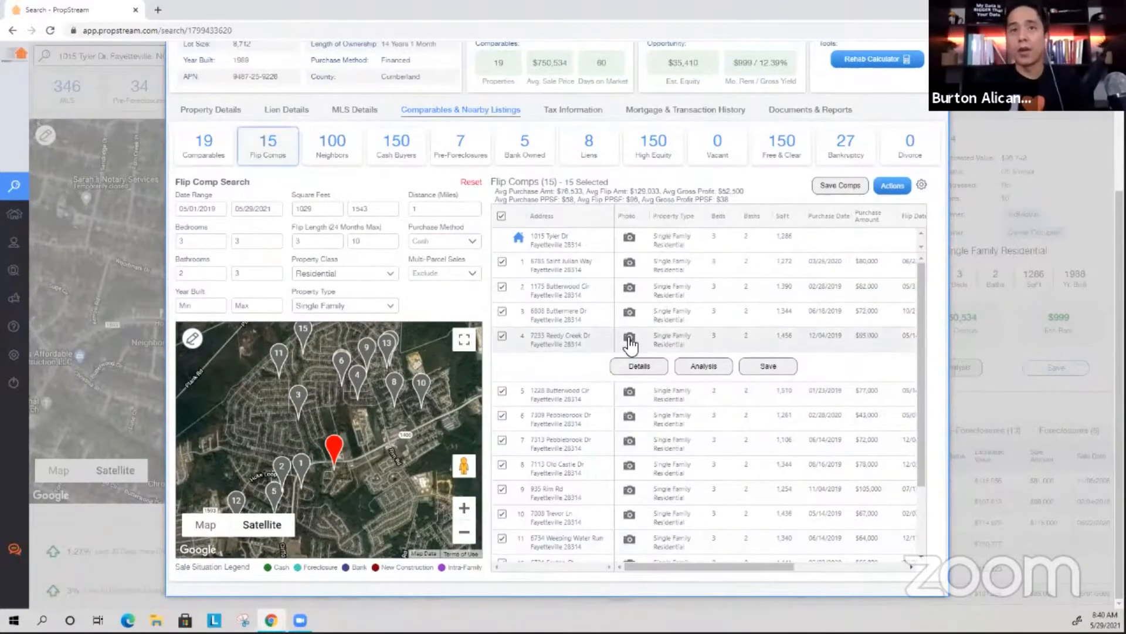
pyautogui.click(628, 339)
pyautogui.scroll(-10, 96, 259)
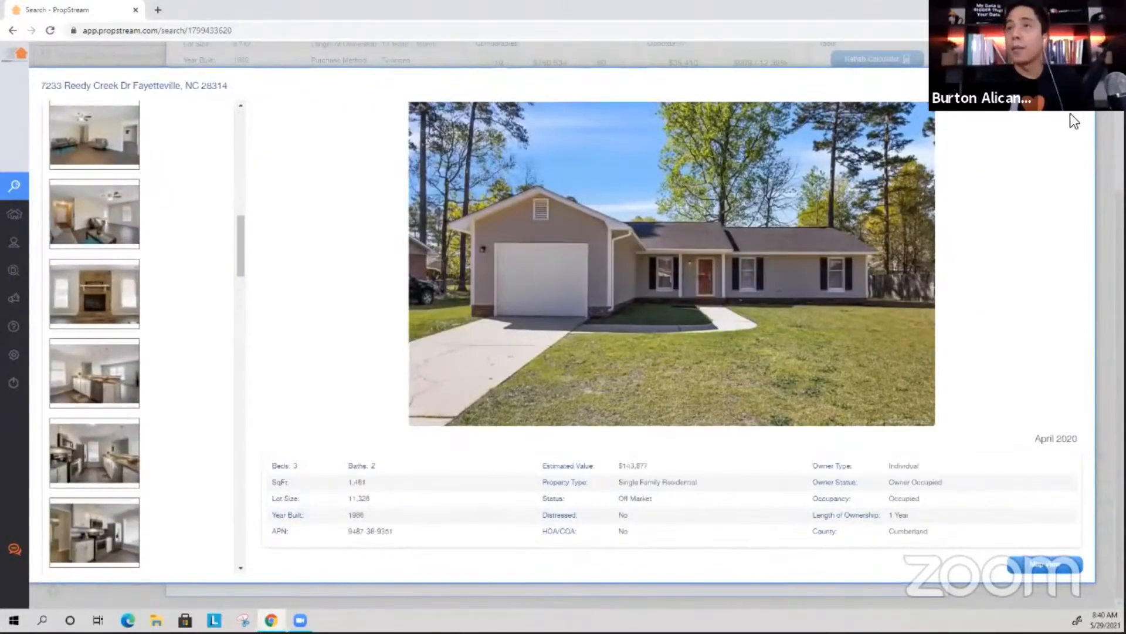
pyautogui.click(1082, 85)
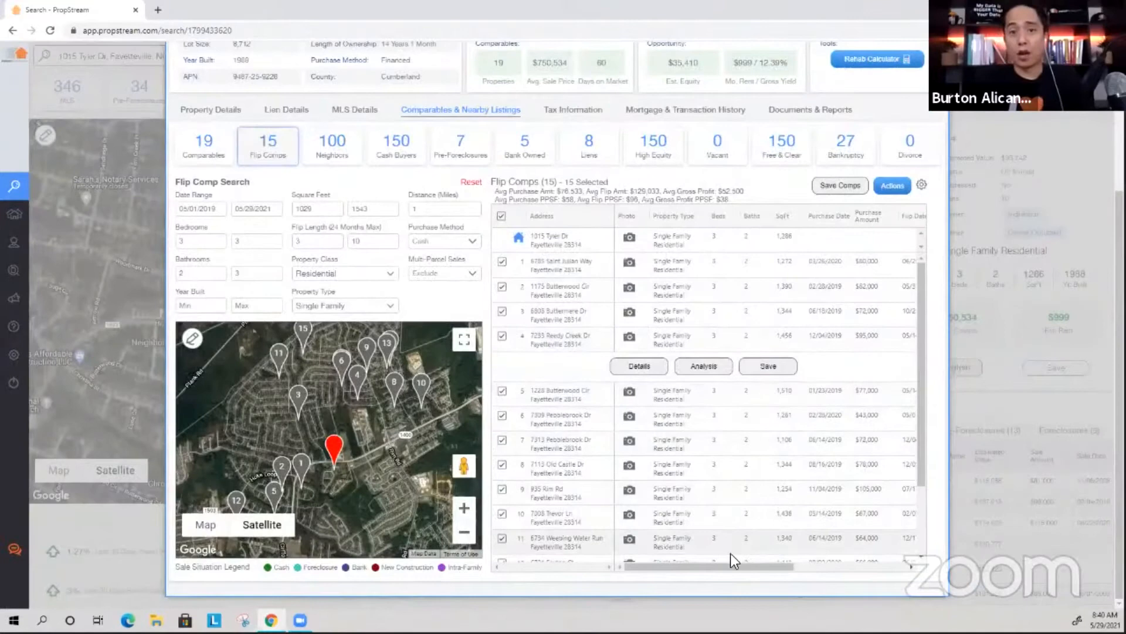
pyautogui.moveTo(732, 566); pyautogui.dragTo(755, 566)
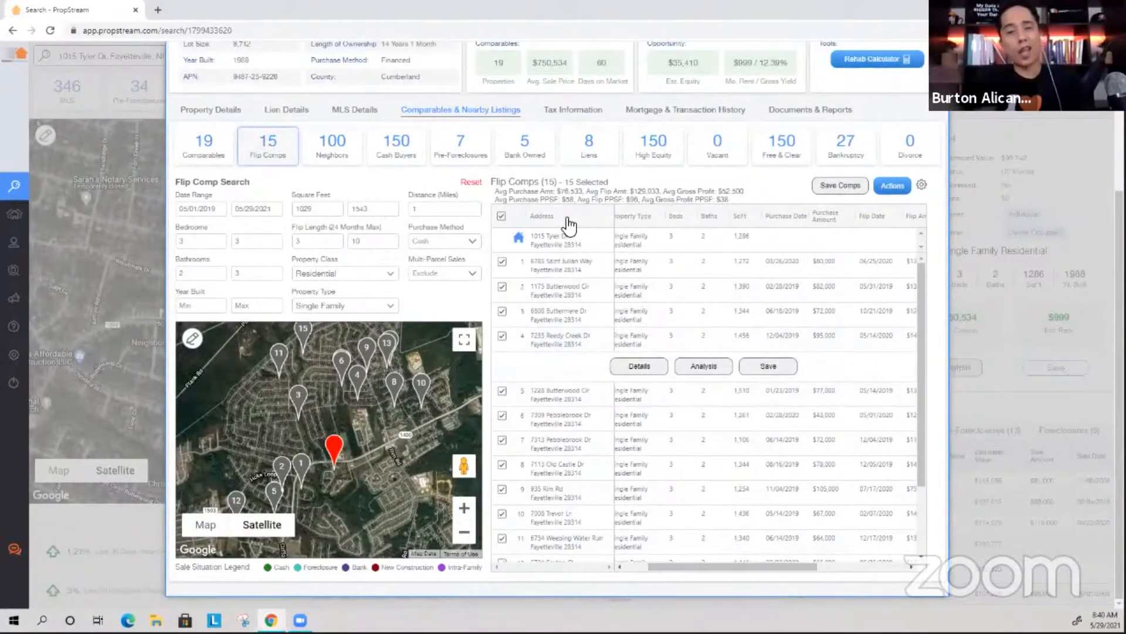
pyautogui.click(500, 216)
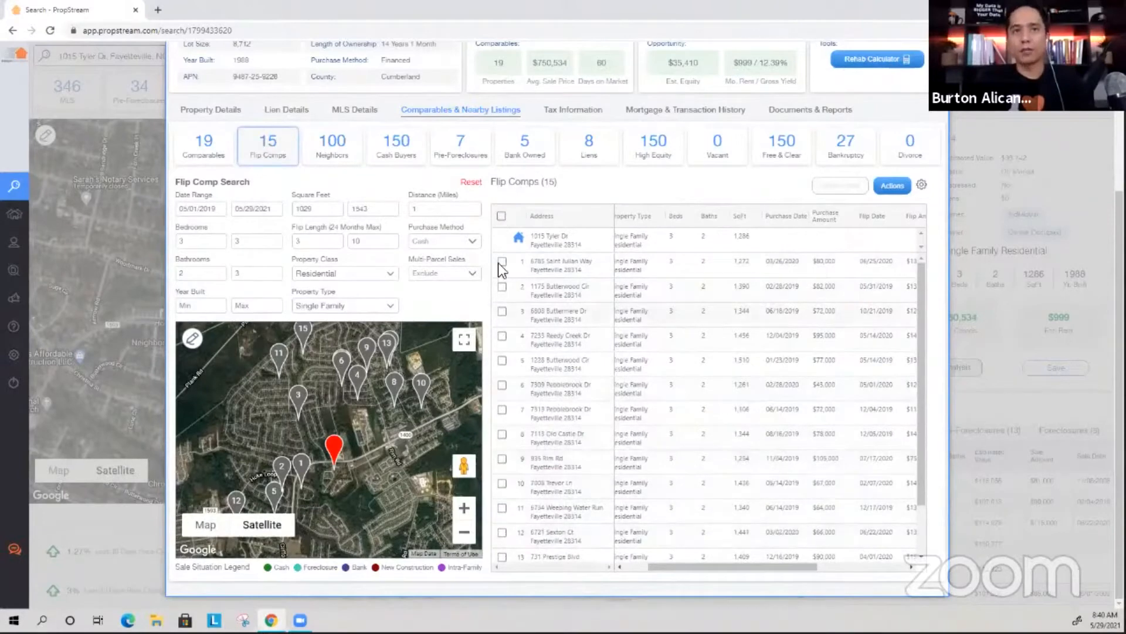
# Reselect all 15 flip comps and highlight the average purchase and flip amounts.
pyautogui.click(501, 216)
pyautogui.moveTo(517, 194); pyautogui.dragTo(564, 193)
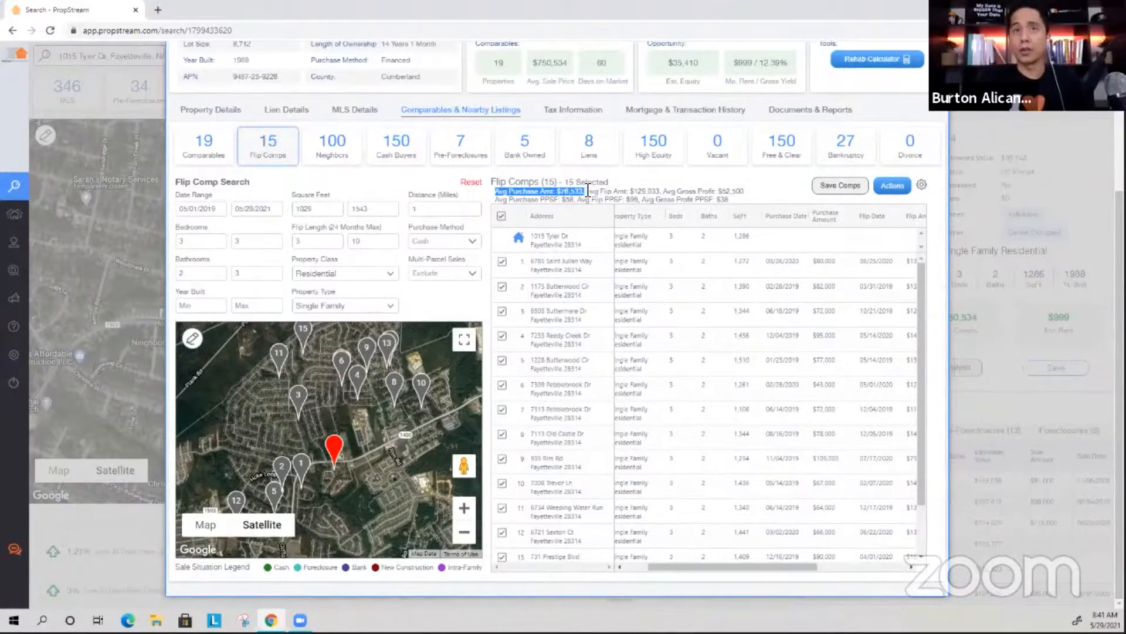
pyautogui.moveTo(593, 191); pyautogui.dragTo(630, 191)
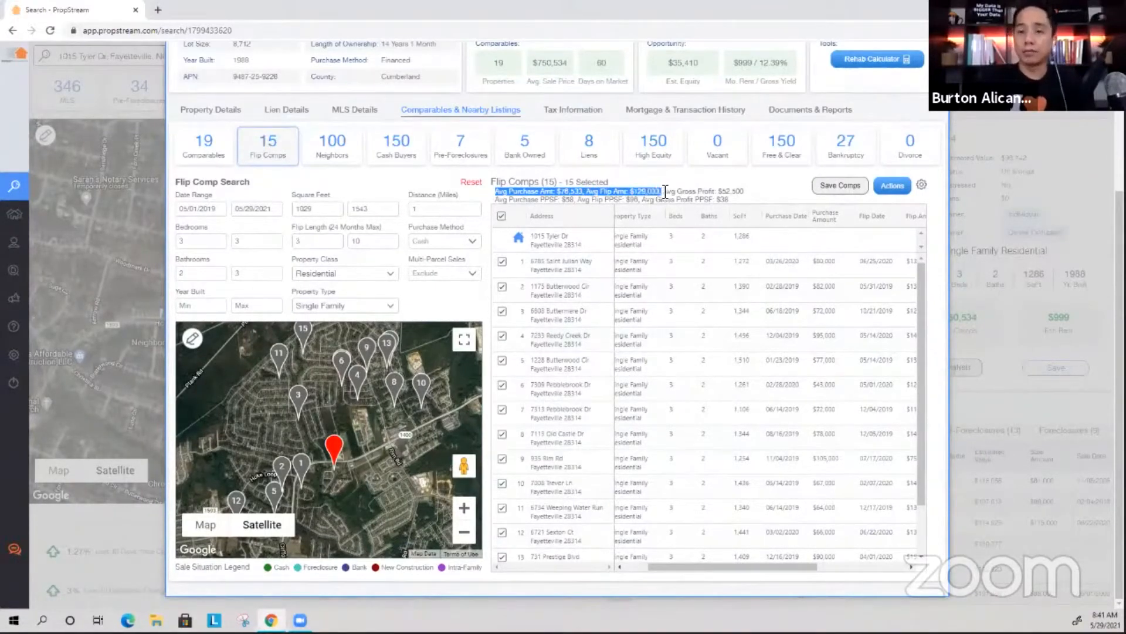
pyautogui.moveTo(697, 191); pyautogui.dragTo(743, 189)
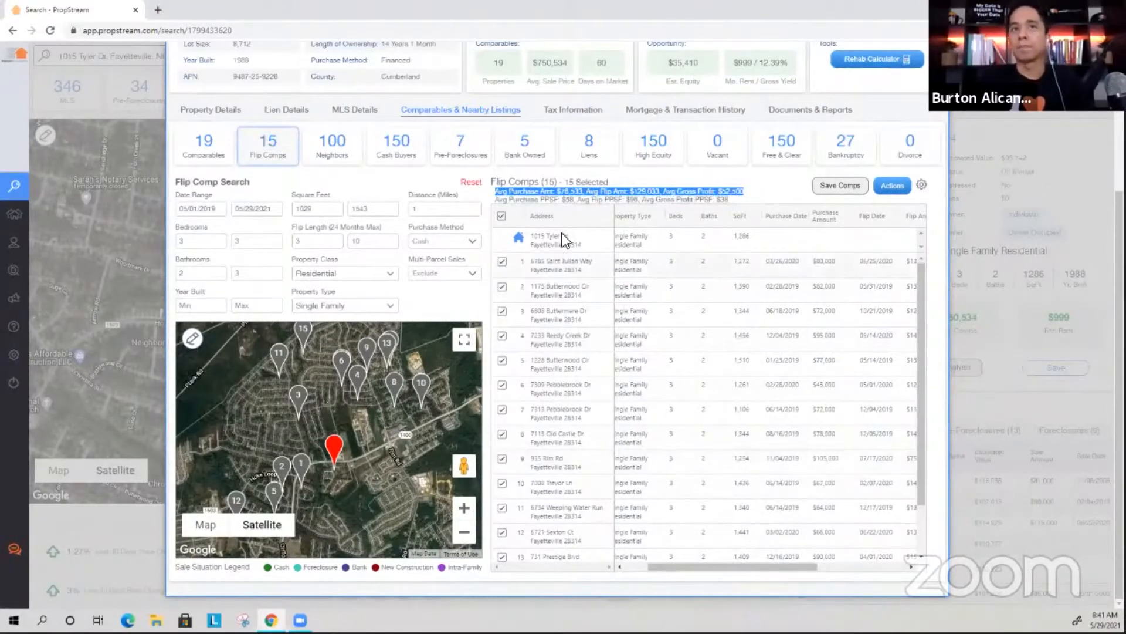
pyautogui.click(535, 205)
pyautogui.moveTo(499, 200); pyautogui.dragTo(655, 192)
pyautogui.click(508, 190)
pyautogui.moveTo(496, 192); pyautogui.dragTo(584, 192)
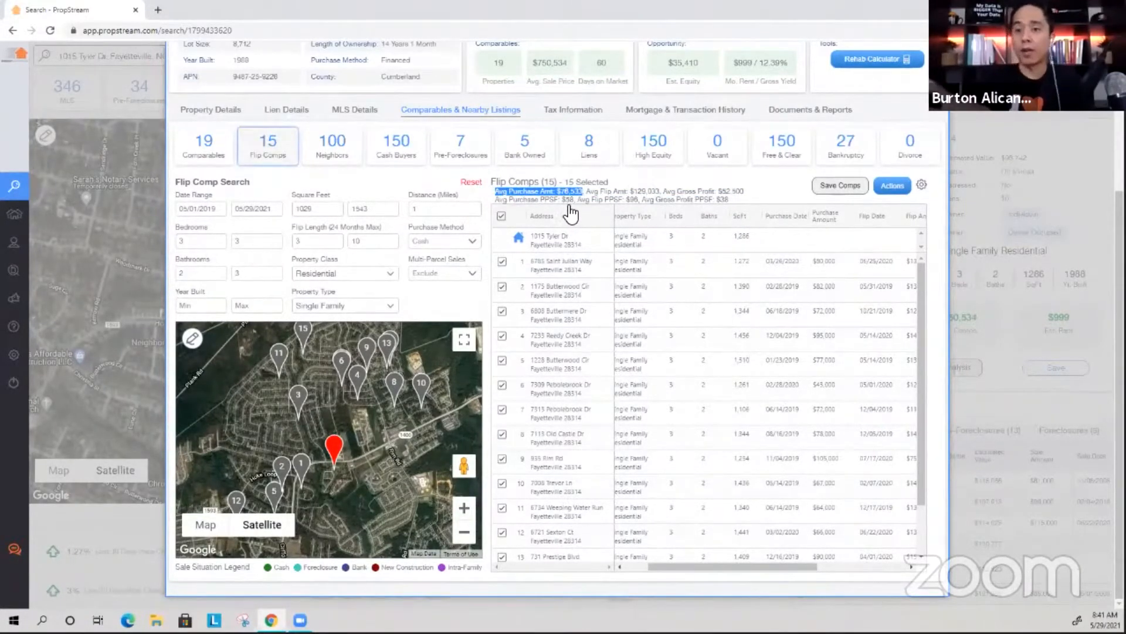
pyautogui.moveTo(628, 192); pyautogui.dragTo(664, 191)
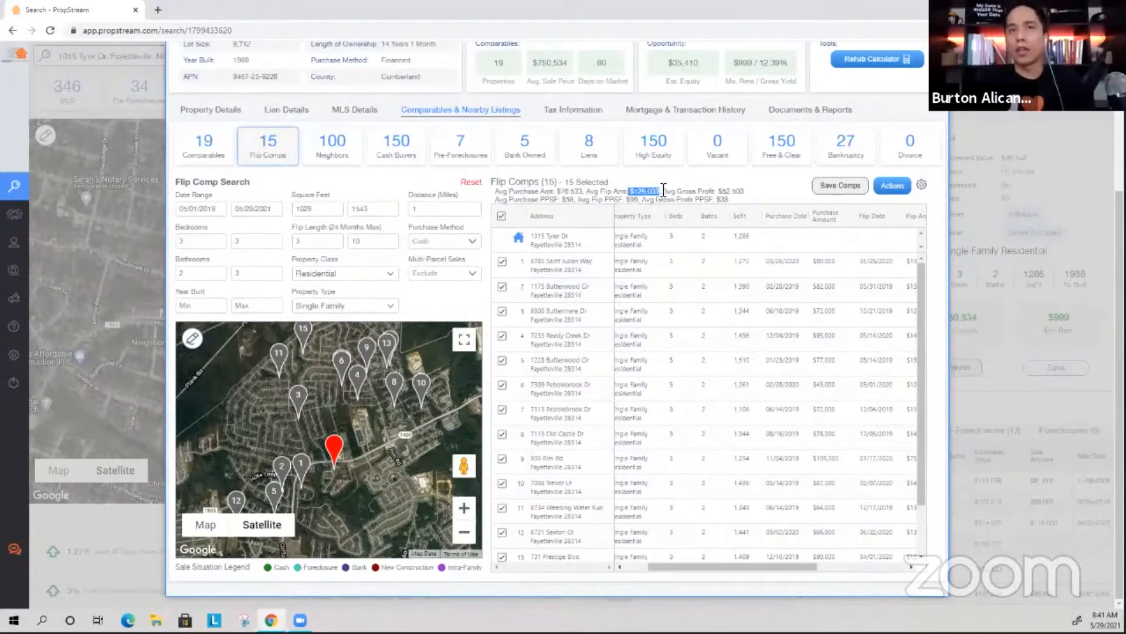
pyautogui.tripleClick(732, 194)
pyautogui.click(760, 188)
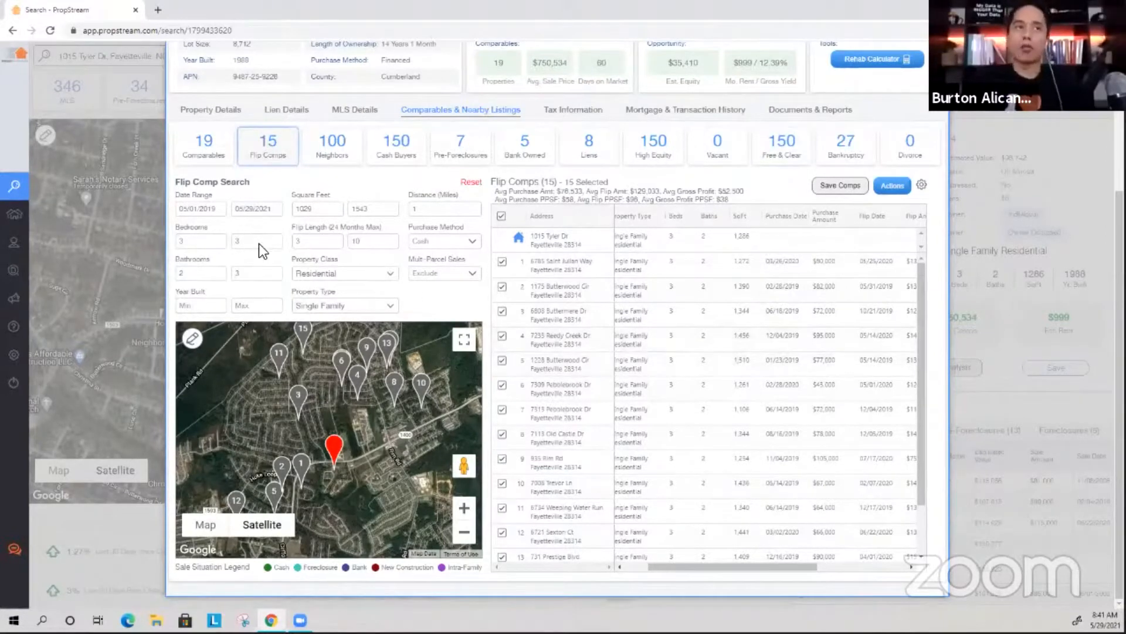
pyautogui.doubleClick(815, 286)
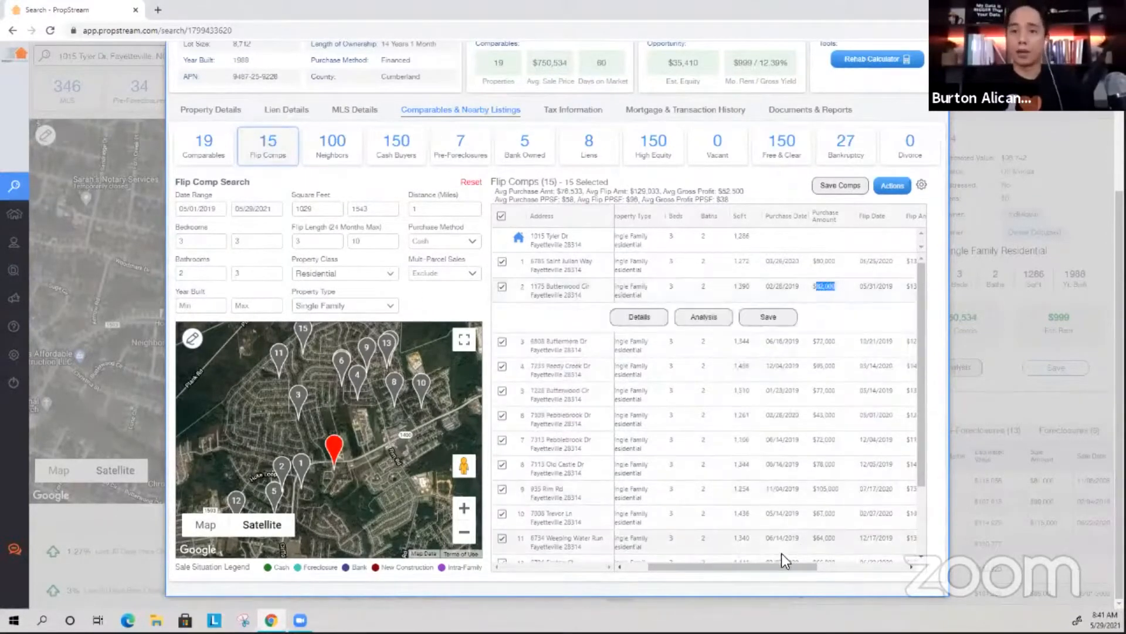
pyautogui.moveTo(776, 565); pyautogui.dragTo(840, 202)
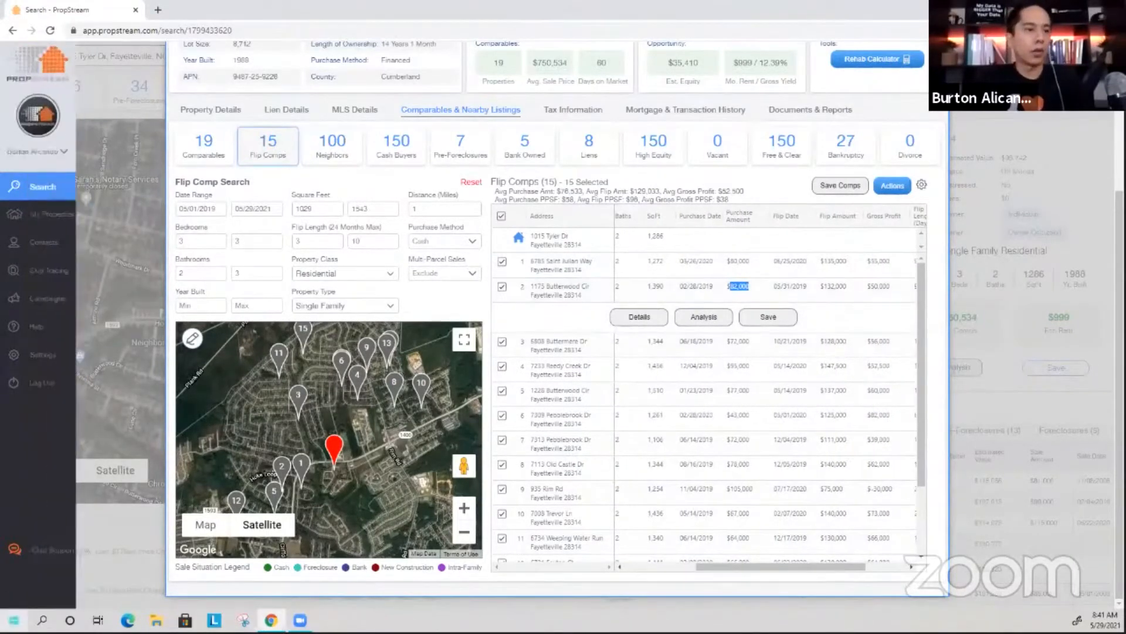
# Open Calculator and compute 132000 × 0.7 = 92,400.
pyautogui.press('super')
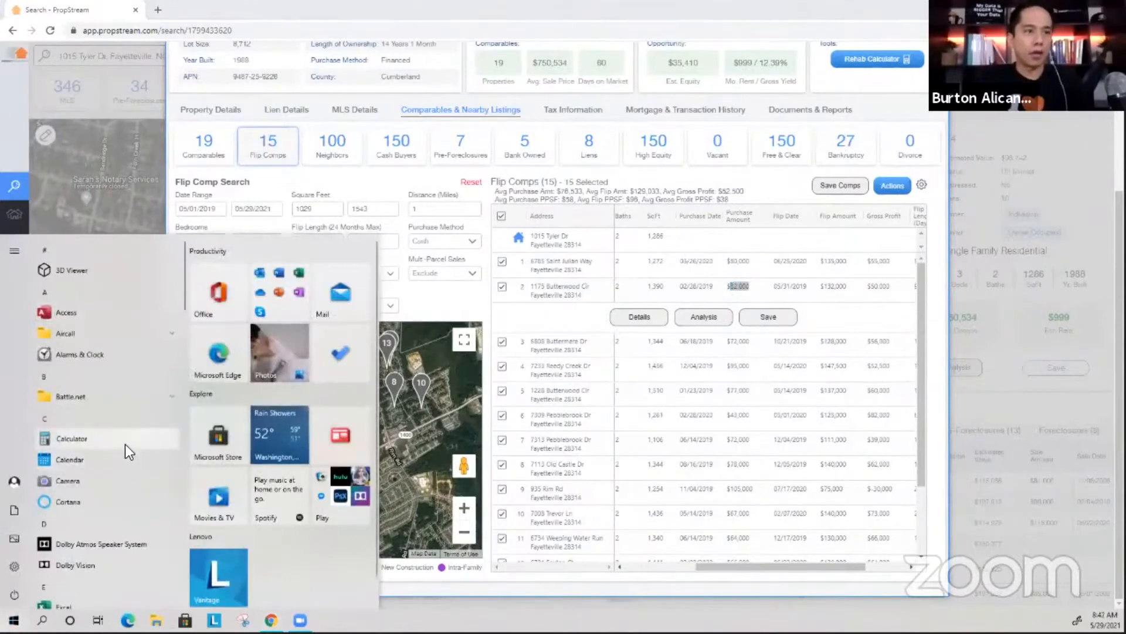
pyautogui.click(126, 441)
pyautogui.write('132000 × ')
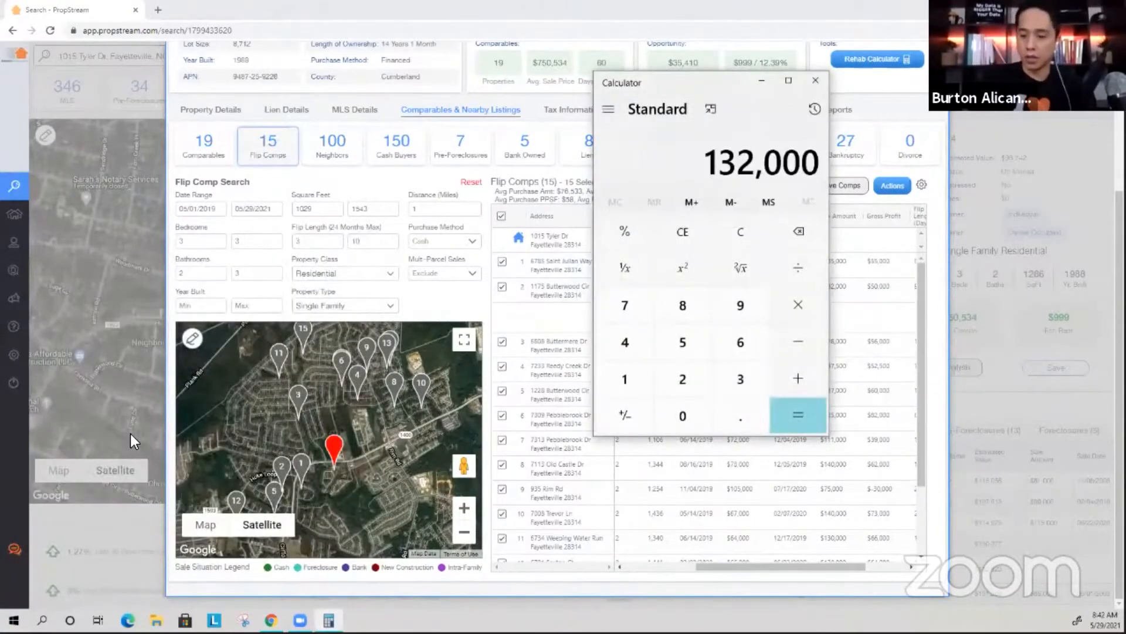
pyautogui.write('0.7')
pyautogui.press('Return')
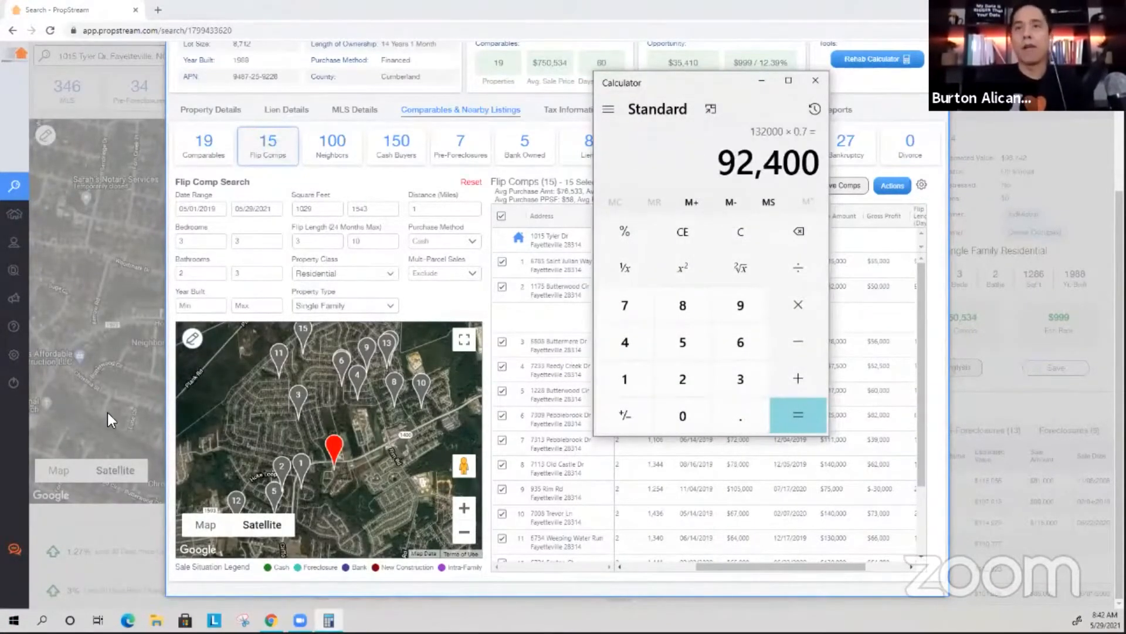
pyautogui.moveTo(708, 82); pyautogui.dragTo(994, 183)
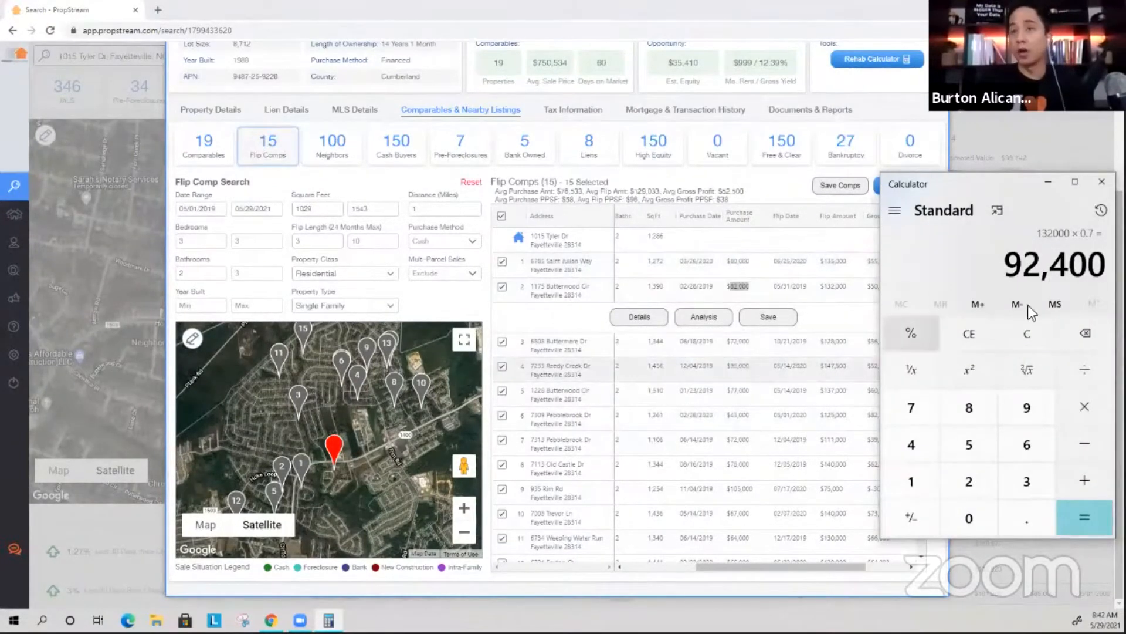
# Compute 132000 × 0.6 = 79,200 and highlight row 1's $80,000 purchase amount.
pyautogui.click(1029, 333)
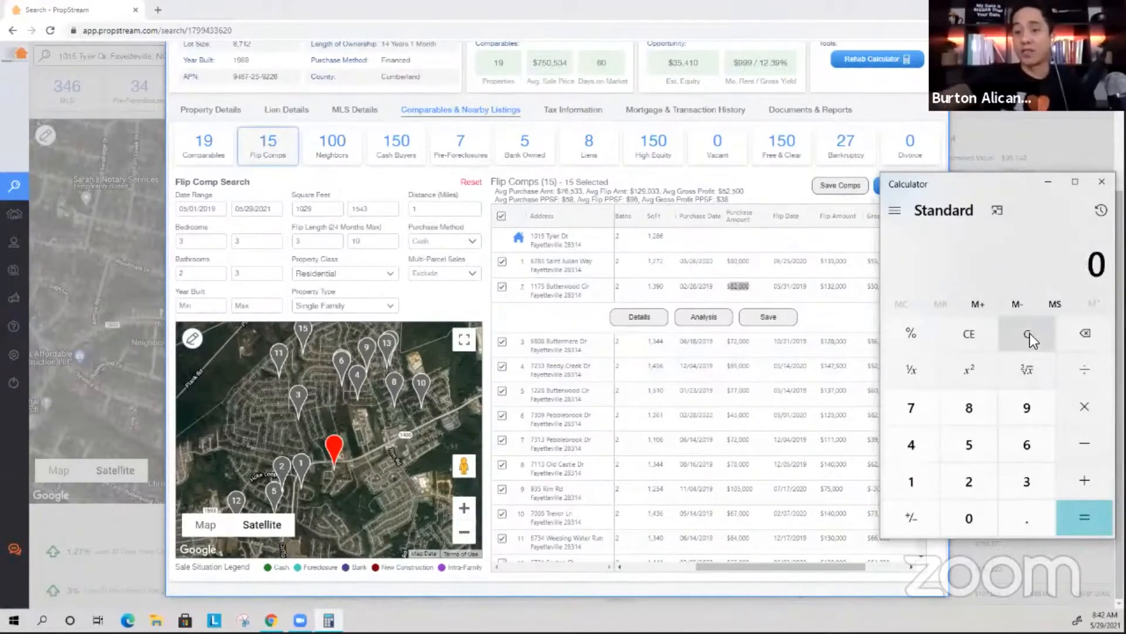
pyautogui.write('132000*0.6')
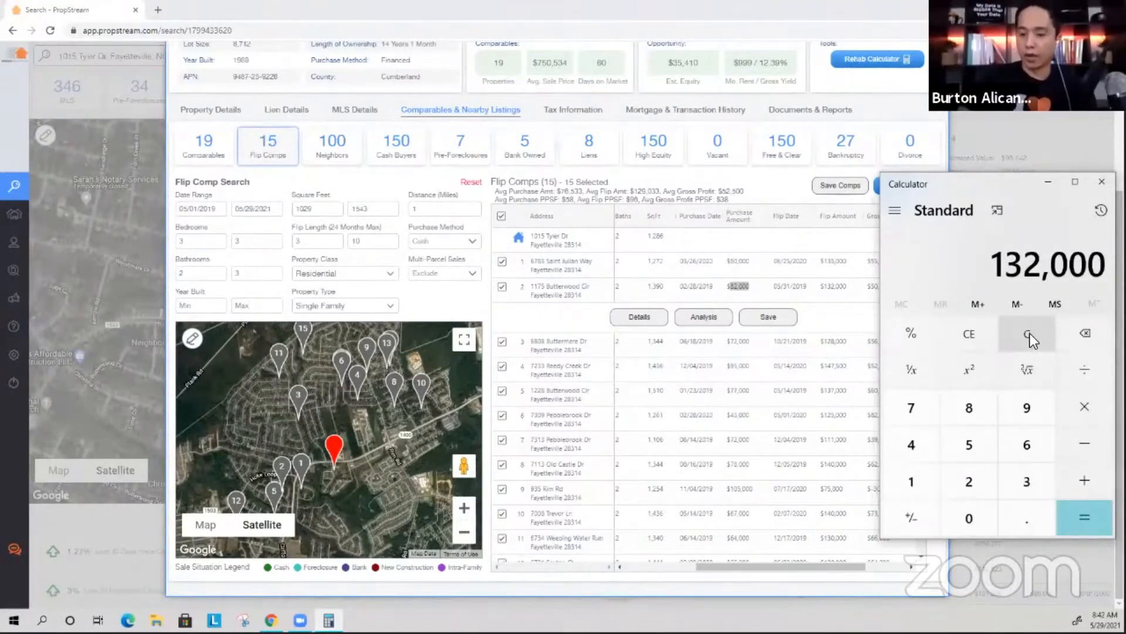
pyautogui.press('Return')
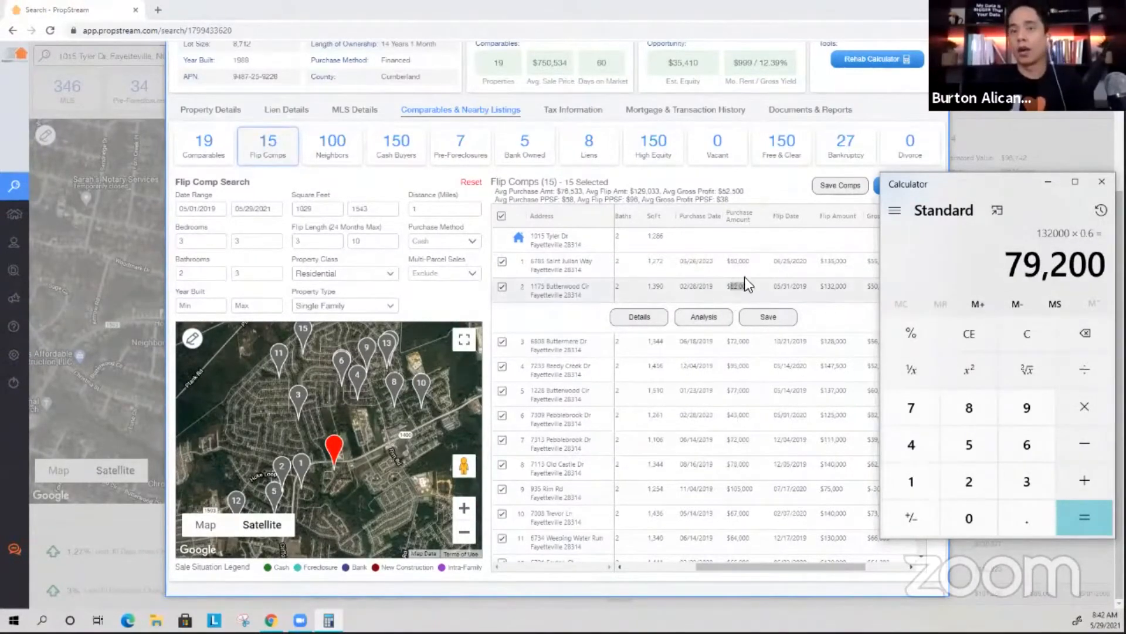
pyautogui.moveTo(730, 263); pyautogui.dragTo(750, 262)
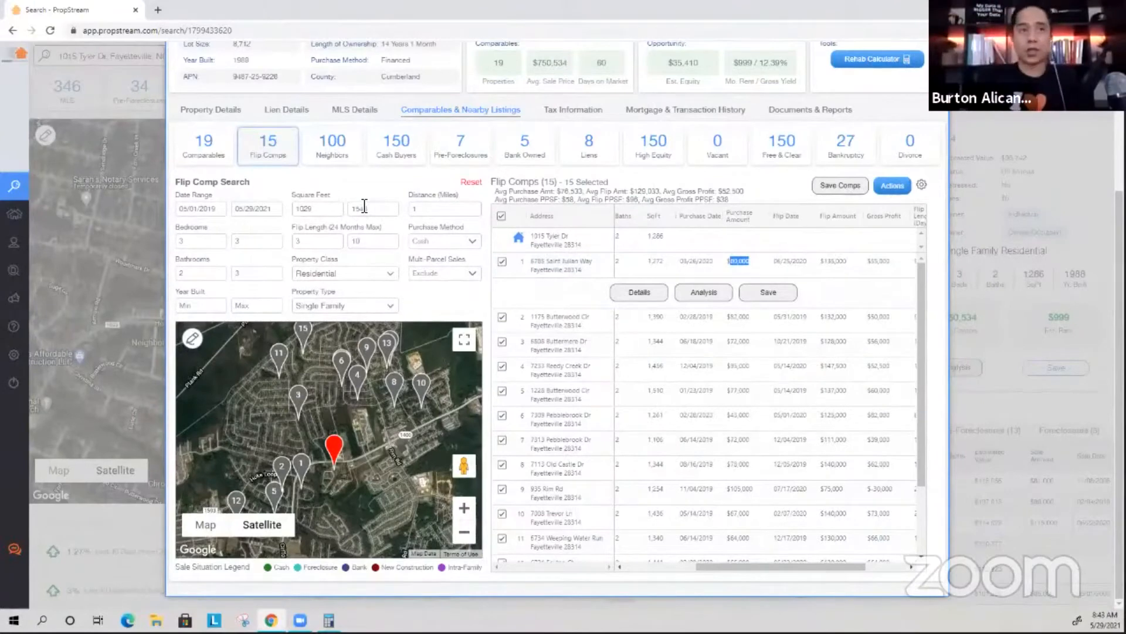
pyautogui.moveTo(294, 225); pyautogui.dragTo(385, 230)
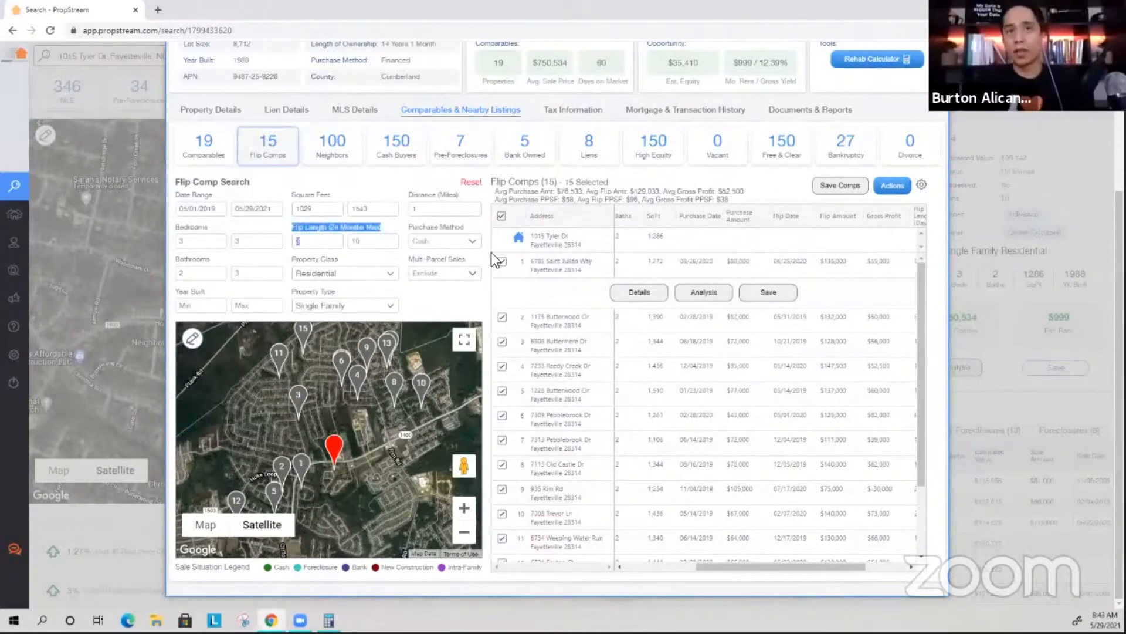
pyautogui.click(721, 371)
pyautogui.hscroll(-3, 692, 363)
pyautogui.click(629, 342)
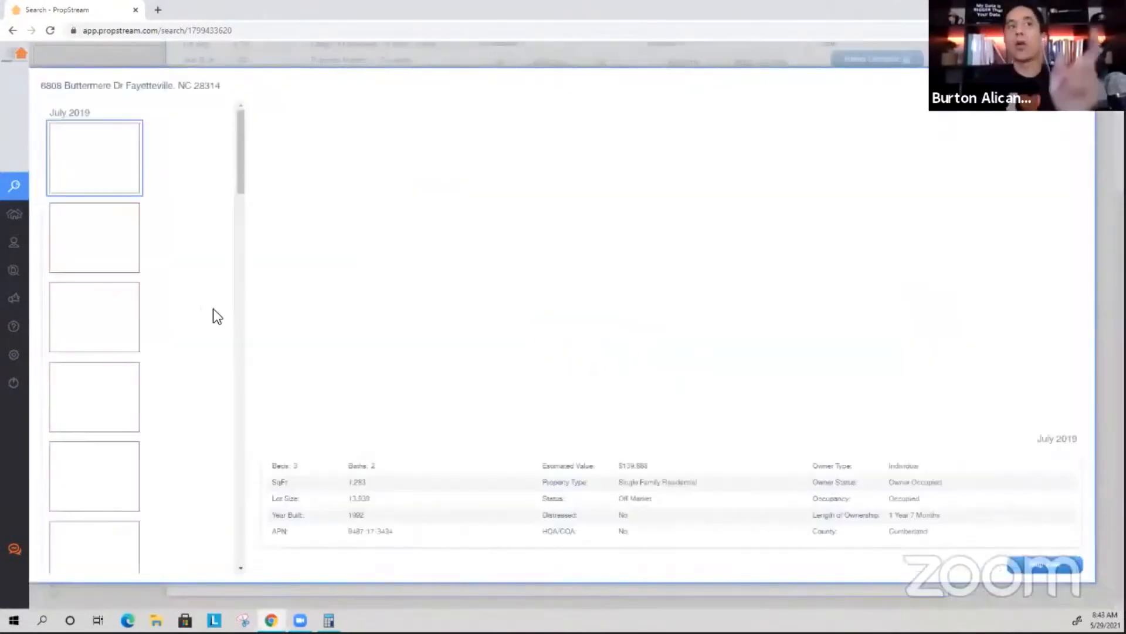
pyautogui.scroll(-7, 158, 358)
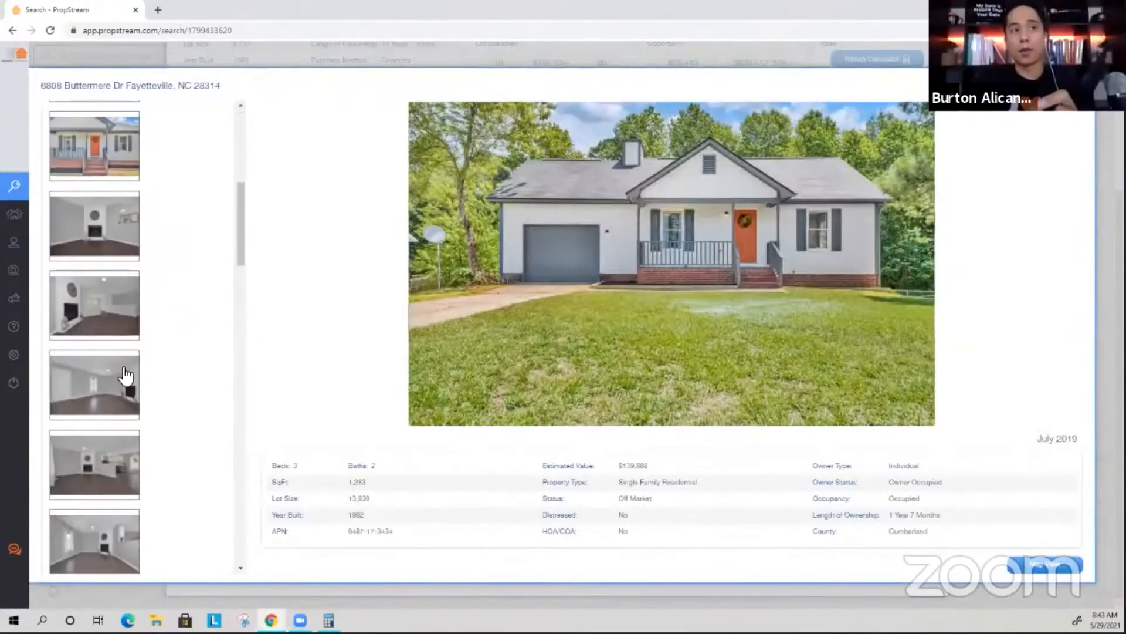
pyautogui.click(113, 402)
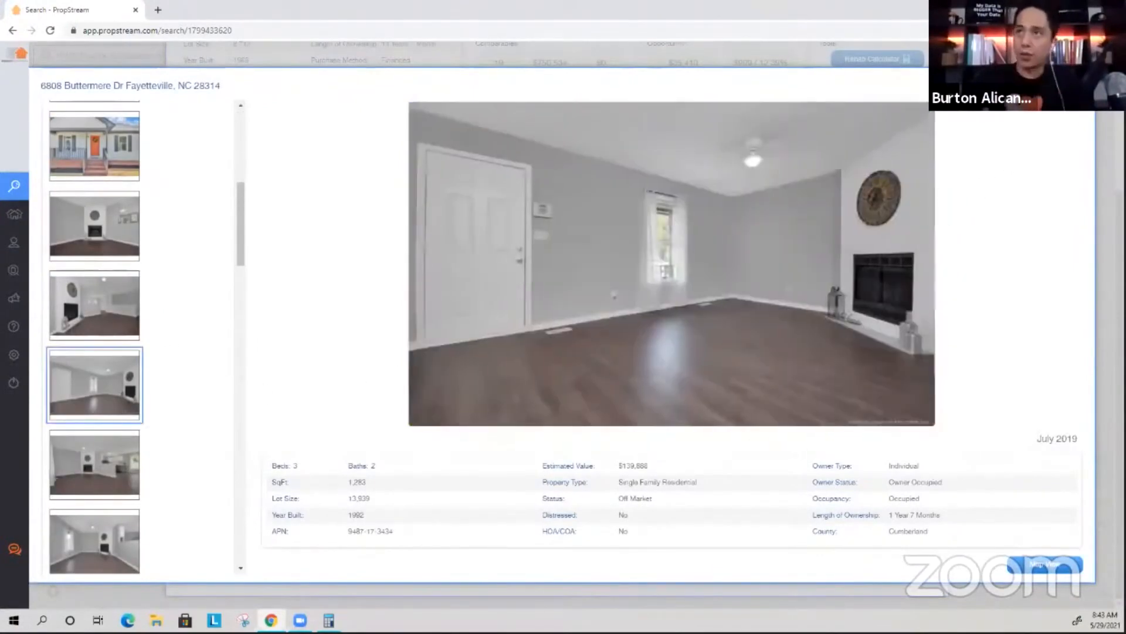
pyautogui.click(1084, 77)
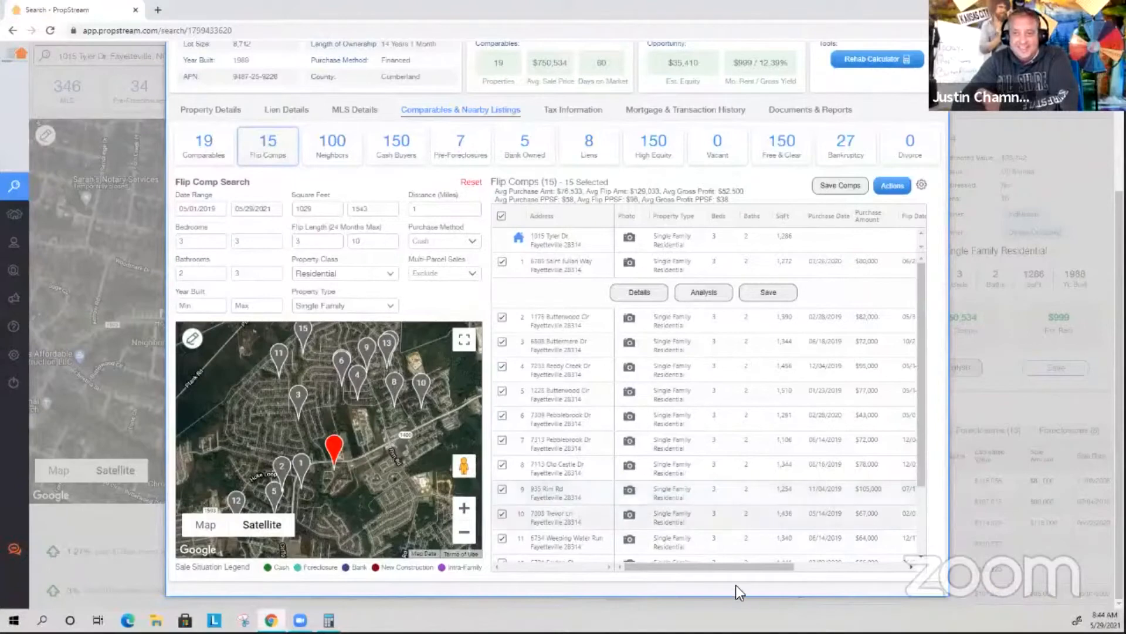
# Scroll the table right and highlight rows 3–7 purchase amounts, including $72,000 and $77,000.
pyautogui.moveTo(744, 568); pyautogui.dragTo(777, 568)
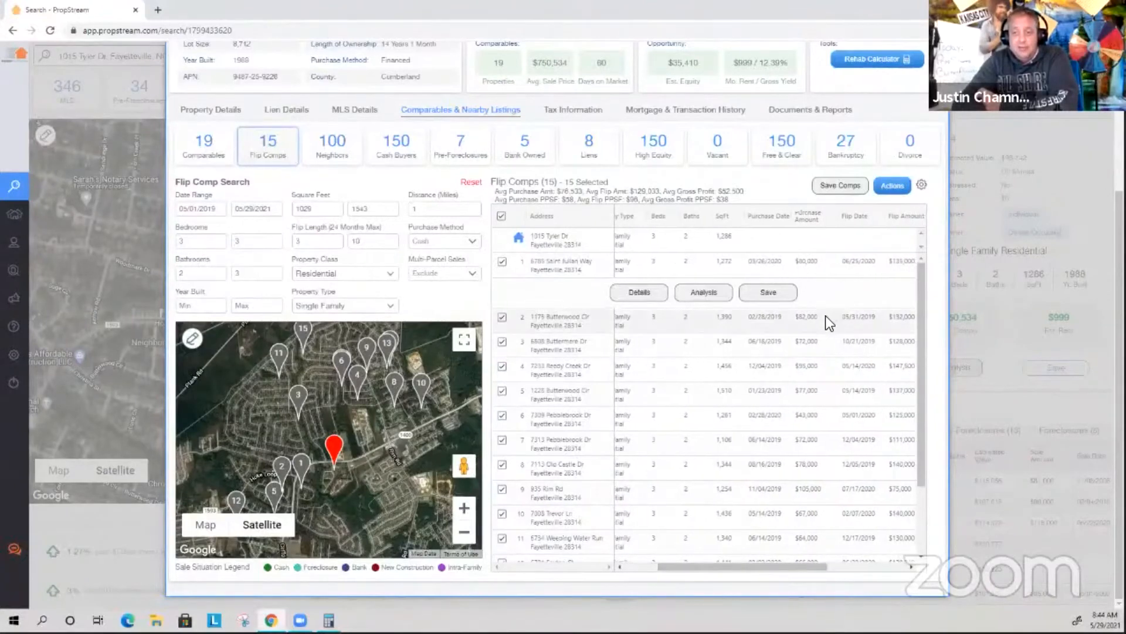
pyautogui.doubleClick(807, 341)
pyautogui.doubleClick(804, 366)
pyautogui.doubleClick(809, 392)
pyautogui.doubleClick(806, 414)
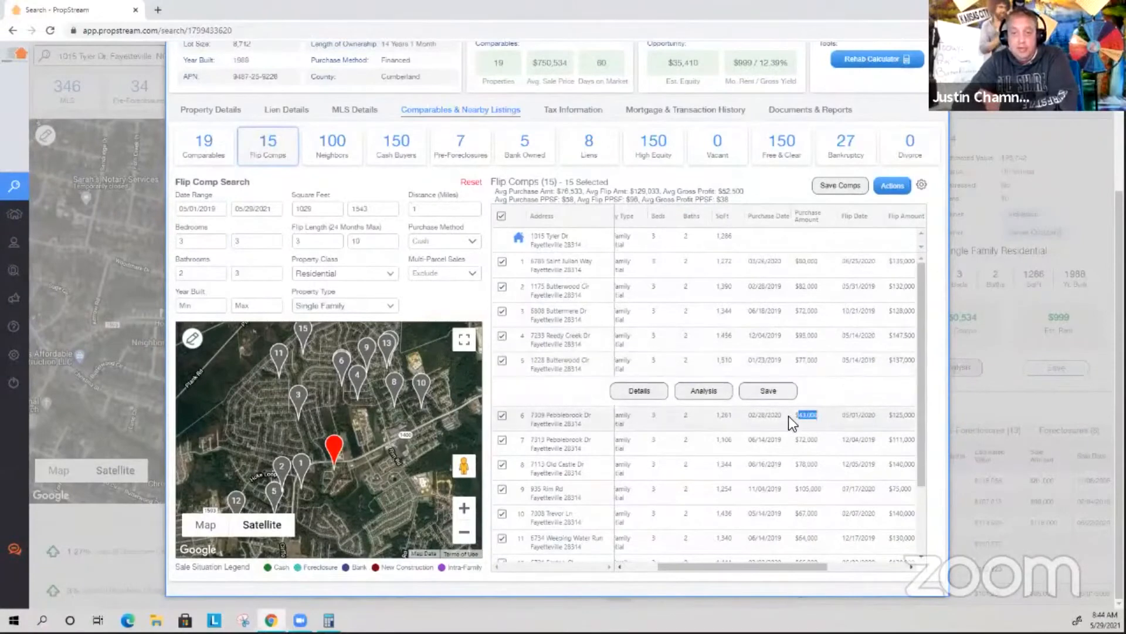
pyautogui.doubleClick(815, 440)
# Highlight purchase amounts for rows 8–12, including $67,000, $64,000 and $66,000.
pyautogui.doubleClick(808, 464)
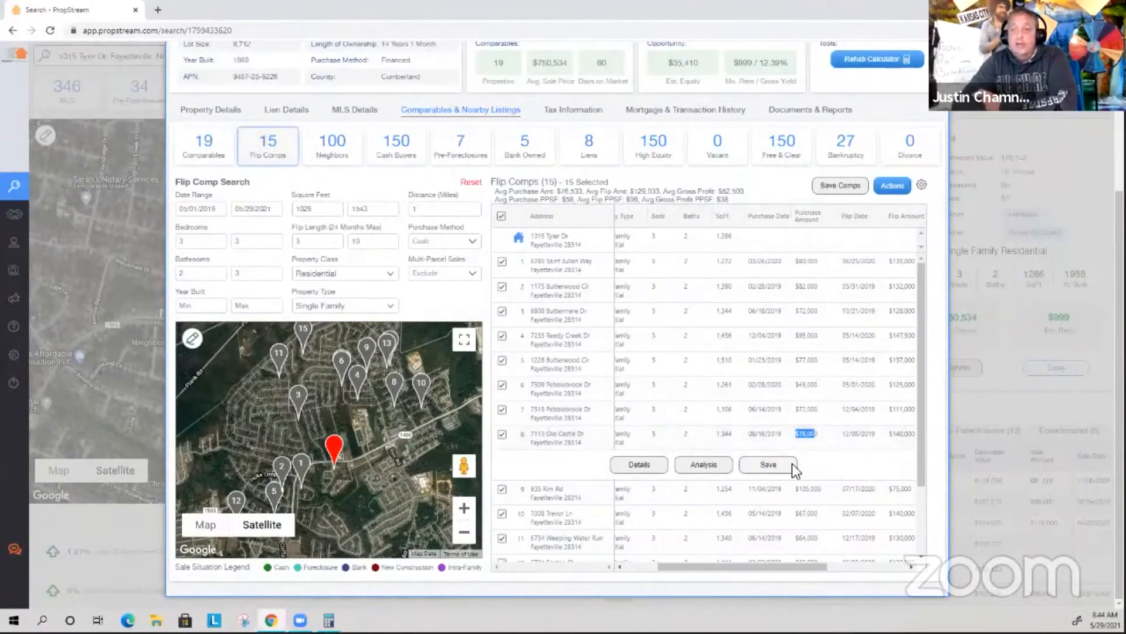
pyautogui.scroll(-3, 826, 446)
pyautogui.doubleClick(796, 423)
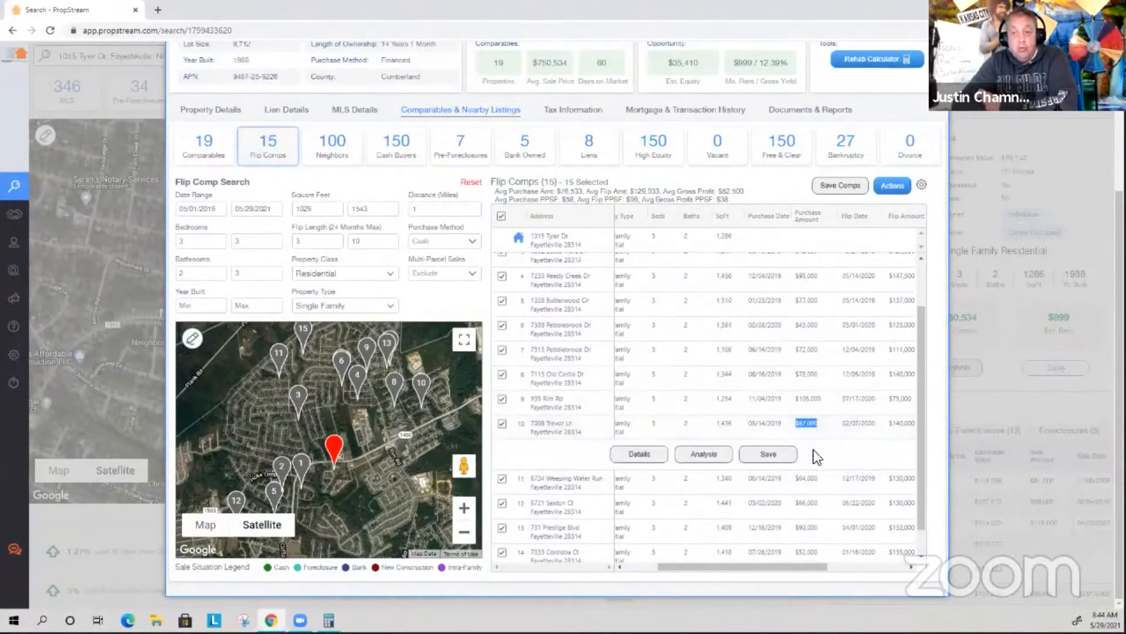
pyautogui.doubleClick(810, 480)
pyautogui.doubleClick(806, 472)
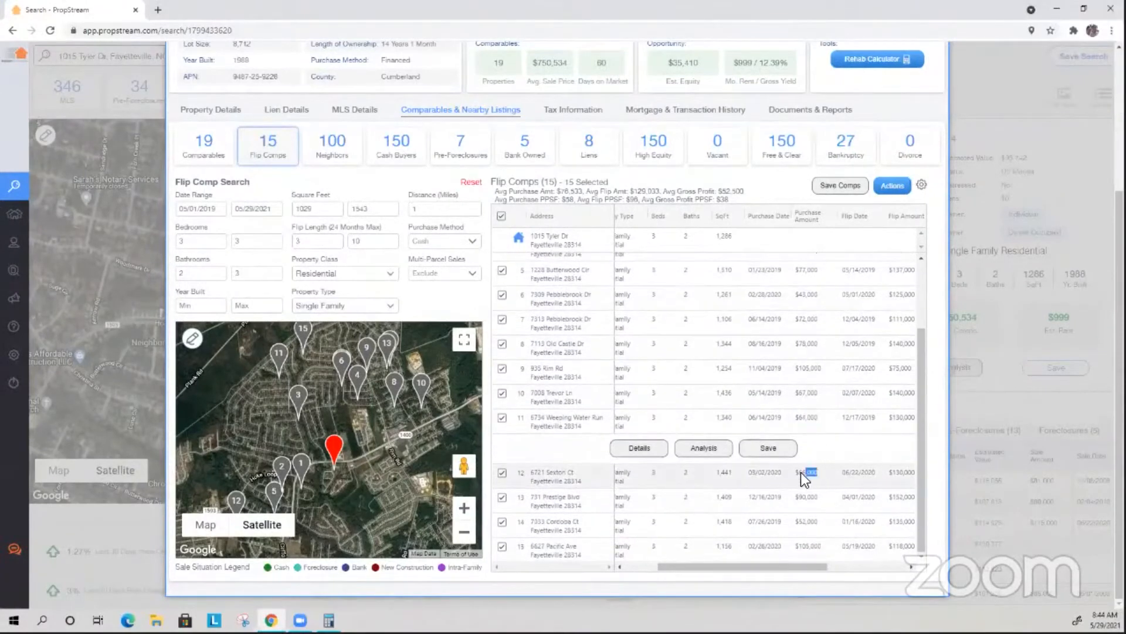
pyautogui.scroll(1, 692, 409)
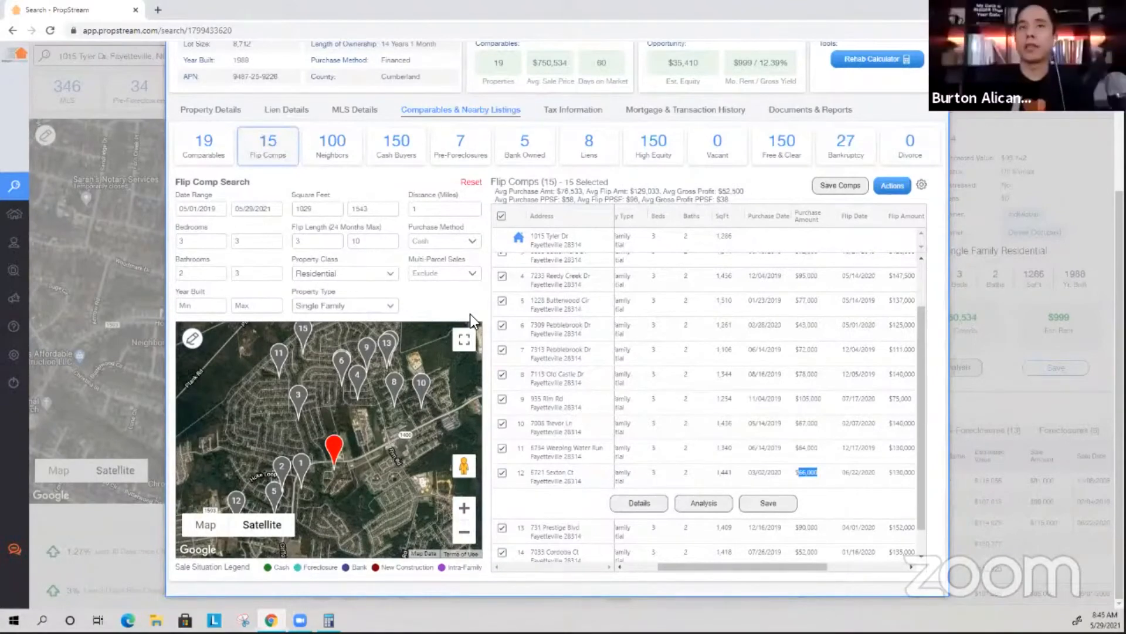
pyautogui.middleClick(763, 397)
pyautogui.scroll(2, 762, 421)
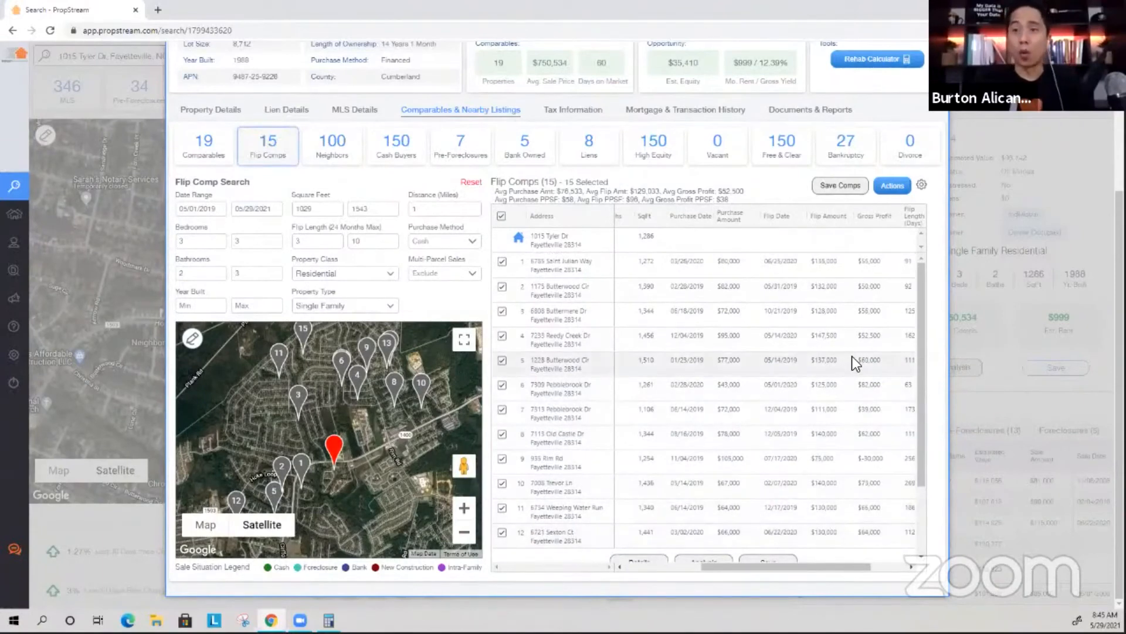
pyautogui.hscroll(-3, 821, 357)
pyautogui.hscroll(3, 804, 374)
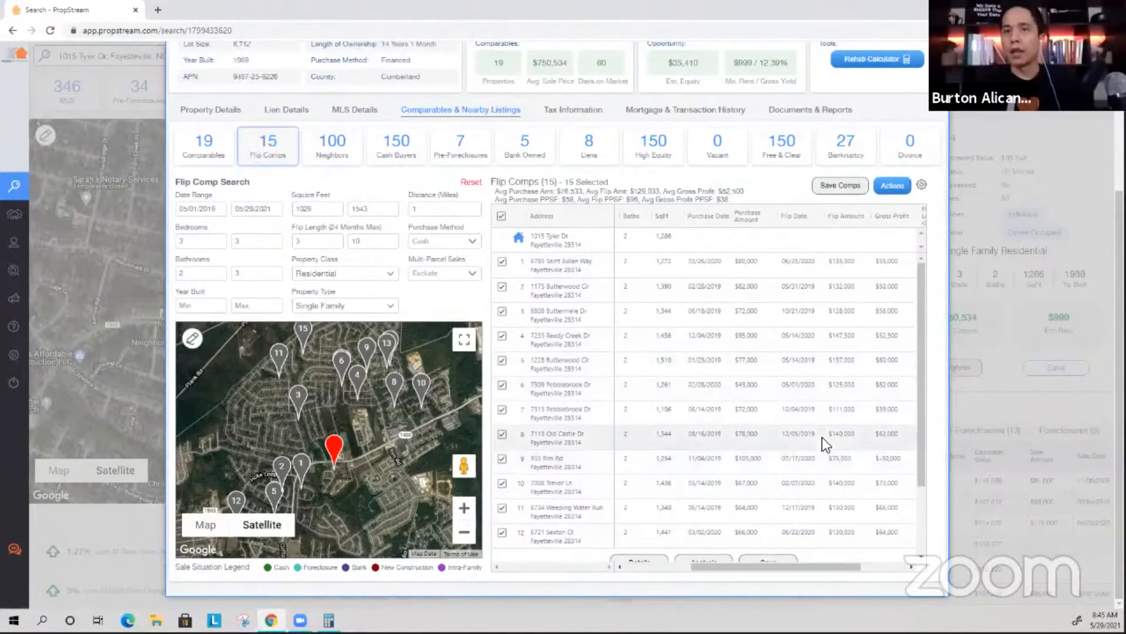
pyautogui.click(833, 435)
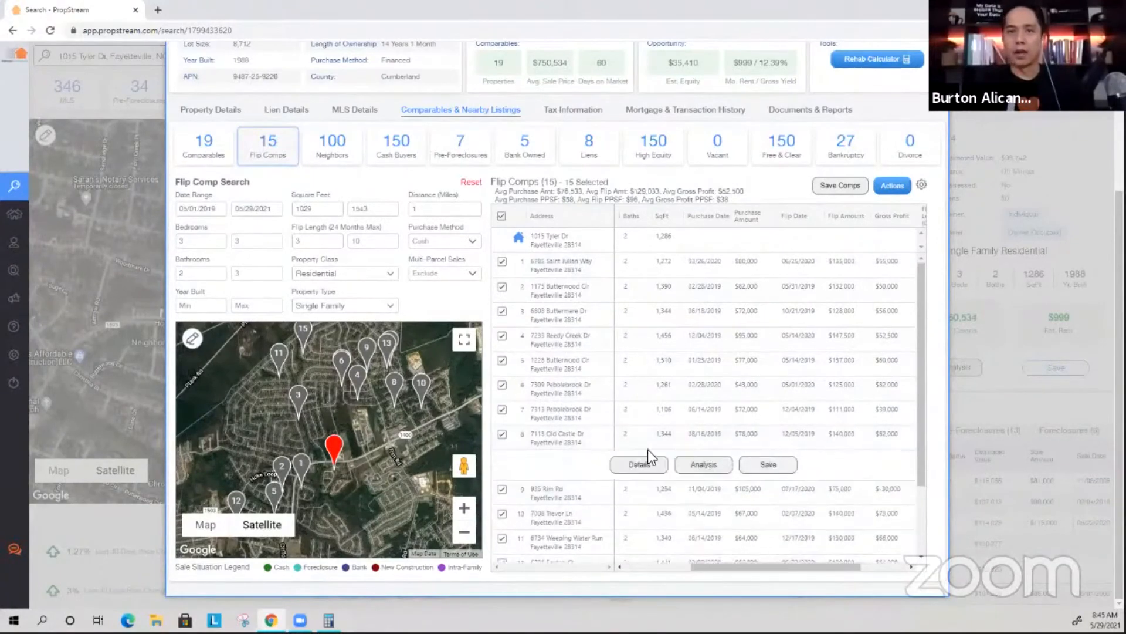
pyautogui.hscroll(-3, 720, 432)
pyautogui.click(629, 435)
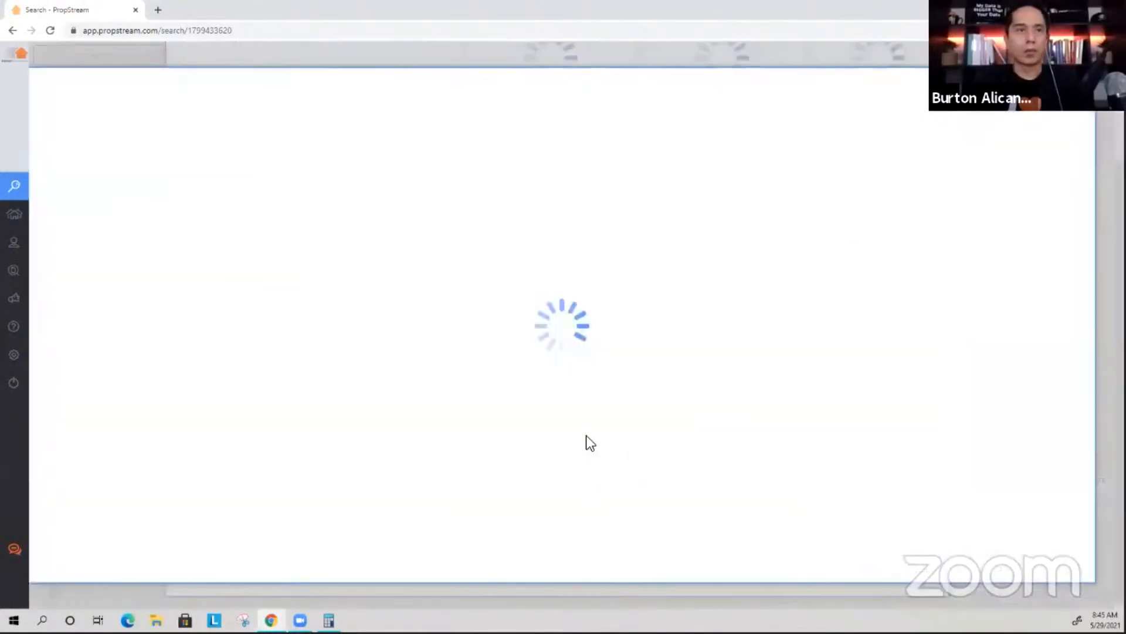
pyautogui.click(97, 426)
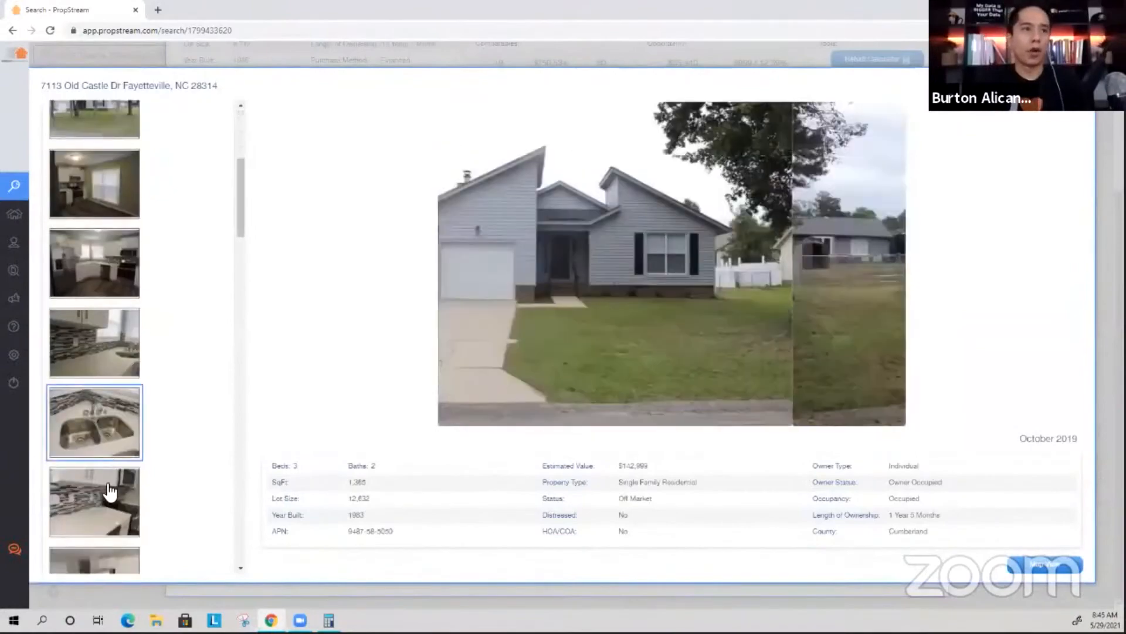
pyautogui.click(108, 492)
pyautogui.scroll(-5, 146, 410)
pyautogui.click(141, 446)
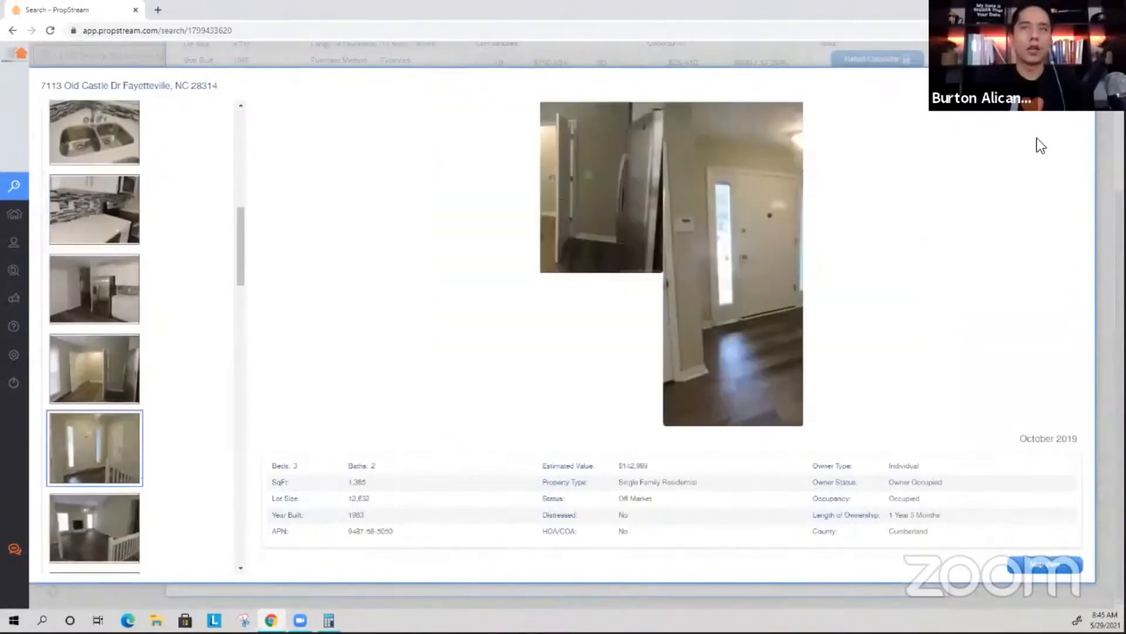
pyautogui.press('Escape')
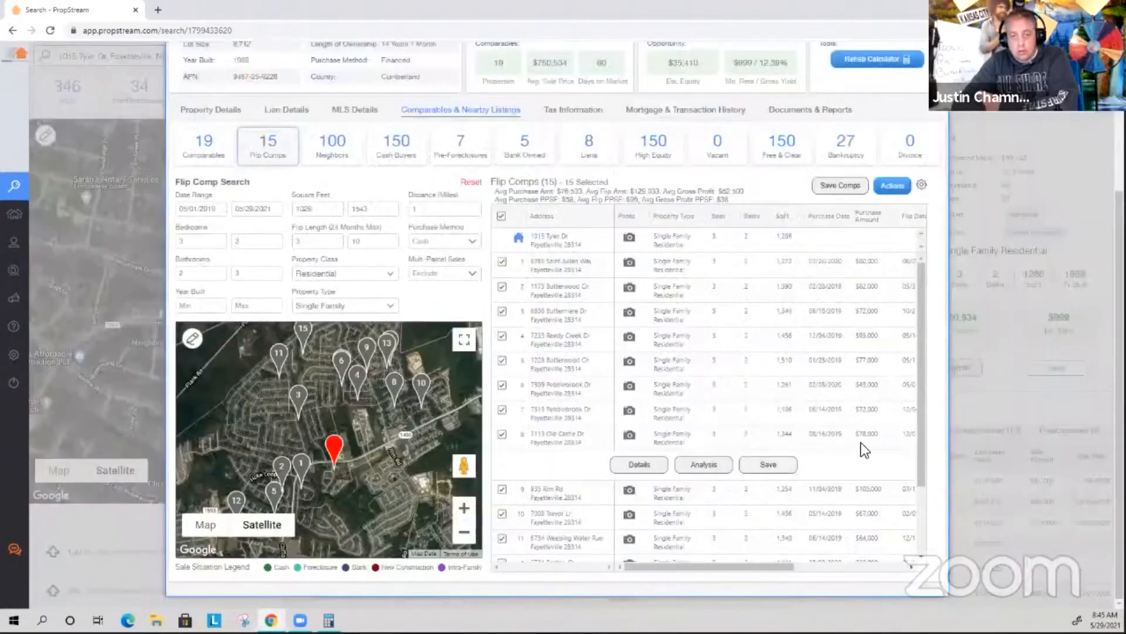
pyautogui.hscroll(-3, 877, 440)
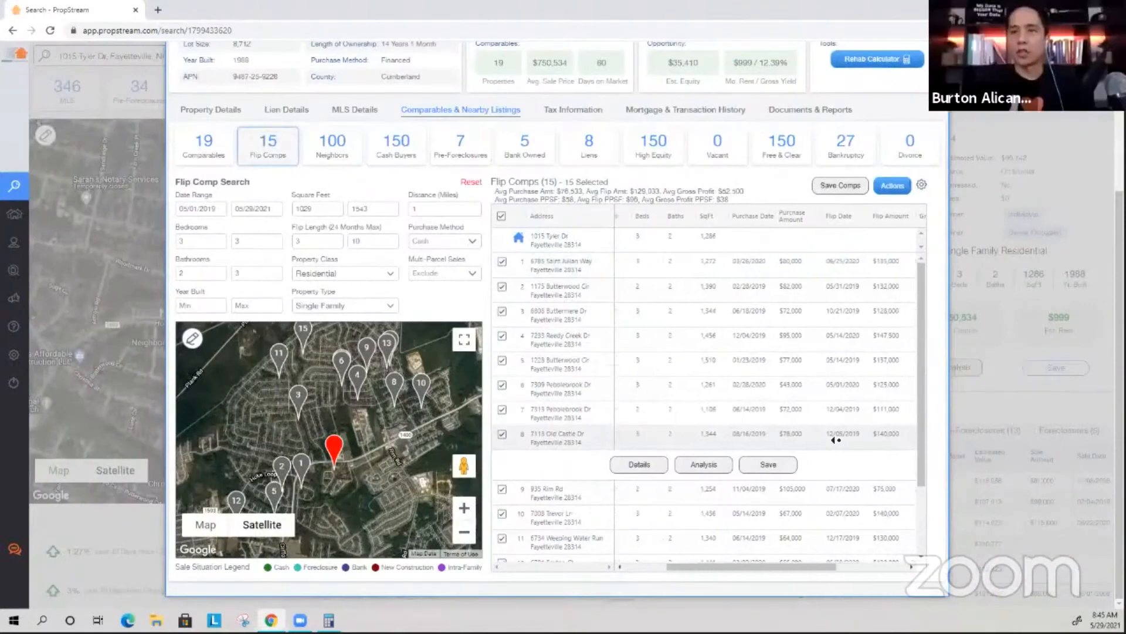
pyautogui.click(636, 465)
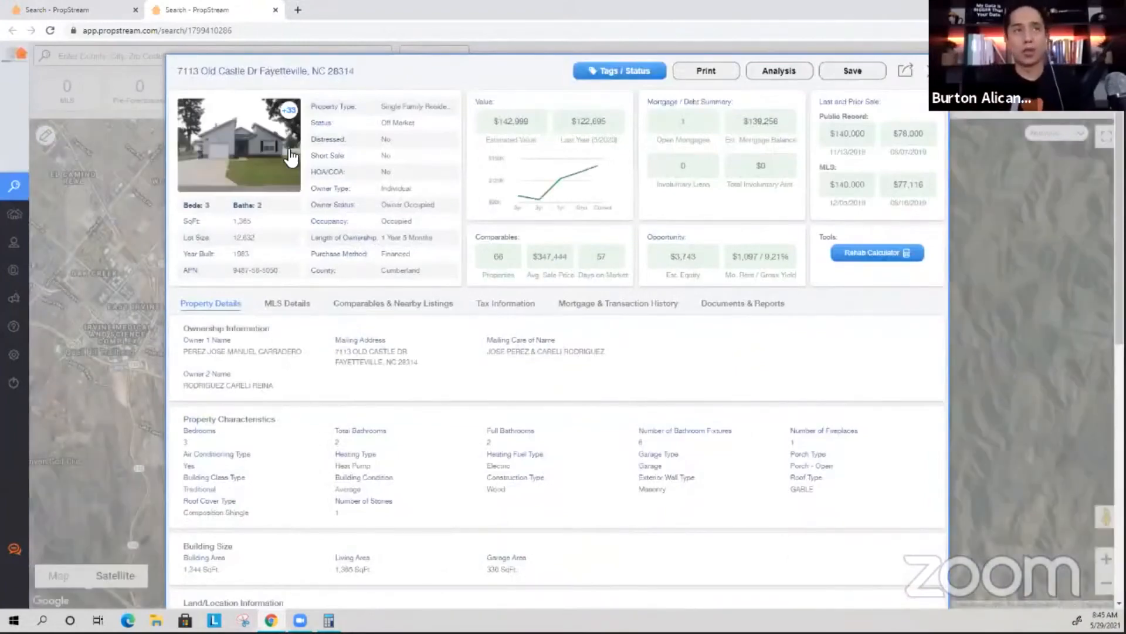
# Compare the flip seller RESCUE REHAB RESALE LLC in transaction history with the MLS listing agent.
pyautogui.click(606, 311)
pyautogui.moveTo(801, 488); pyautogui.dragTo(824, 487)
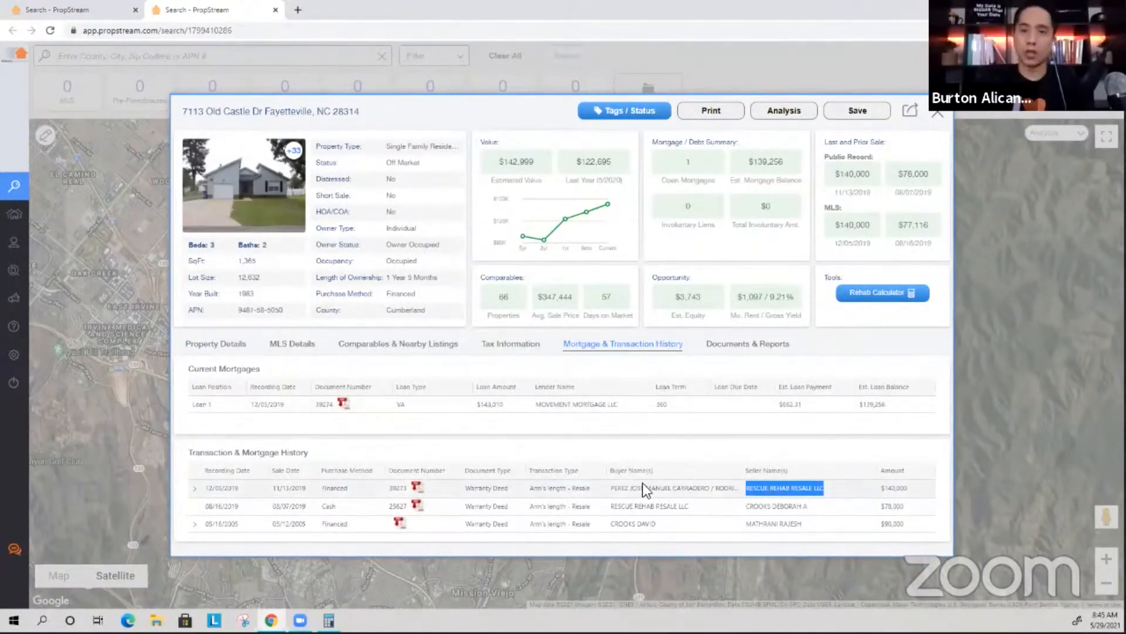
pyautogui.moveTo(612, 487); pyautogui.dragTo(692, 490)
pyautogui.click(751, 487)
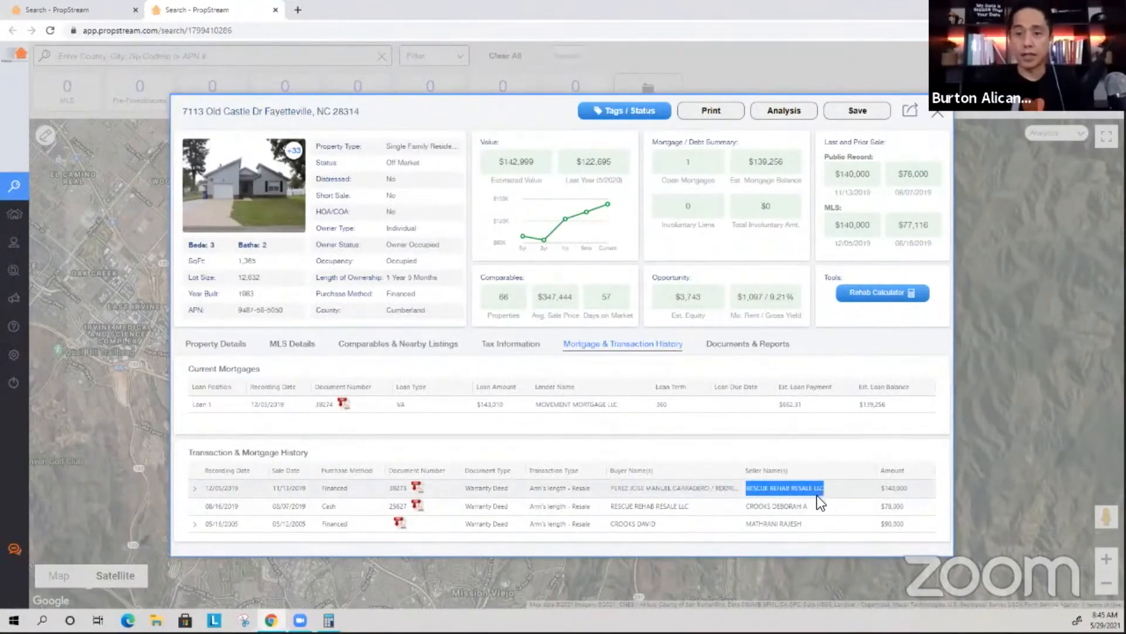
pyautogui.click(295, 345)
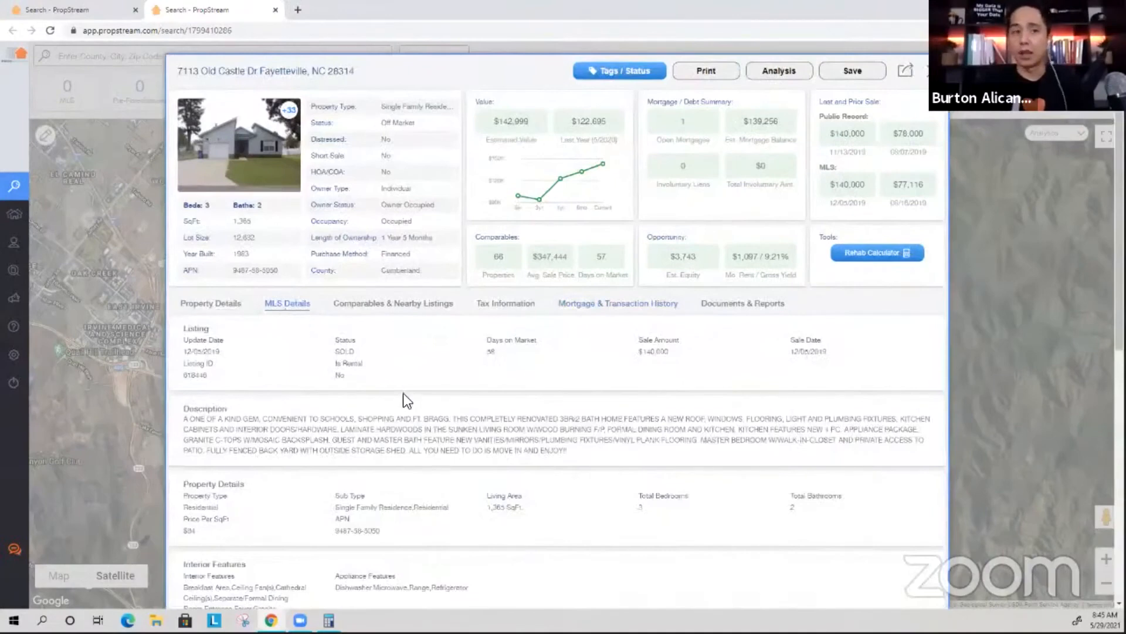
pyautogui.scroll(-7, 402, 396)
pyautogui.tripleClick(383, 391)
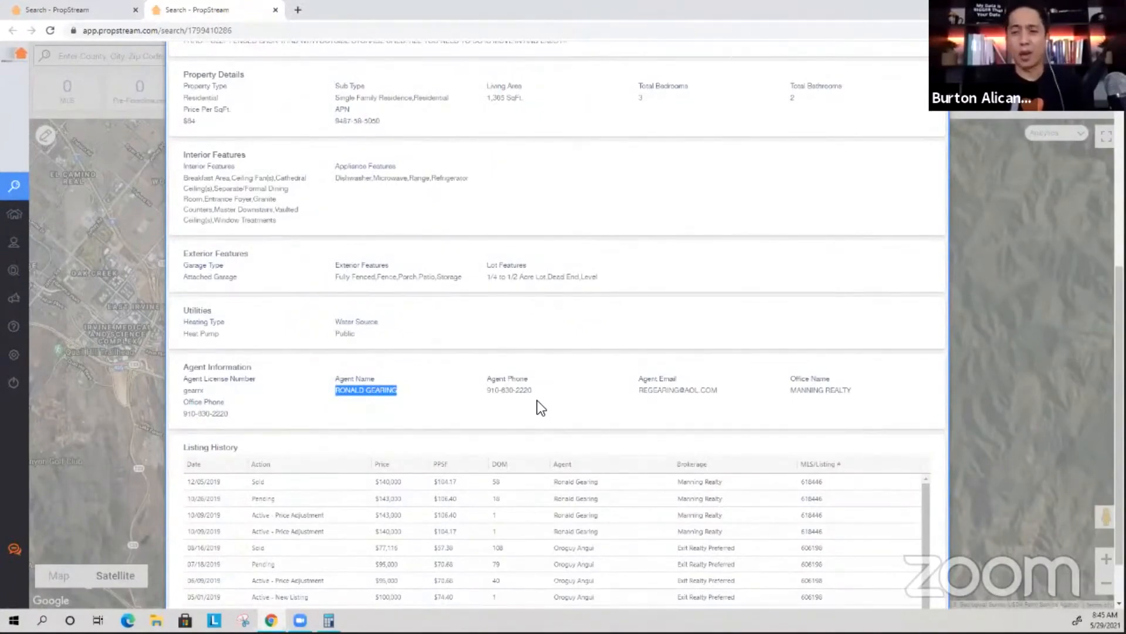
pyautogui.scroll(8, 674, 352)
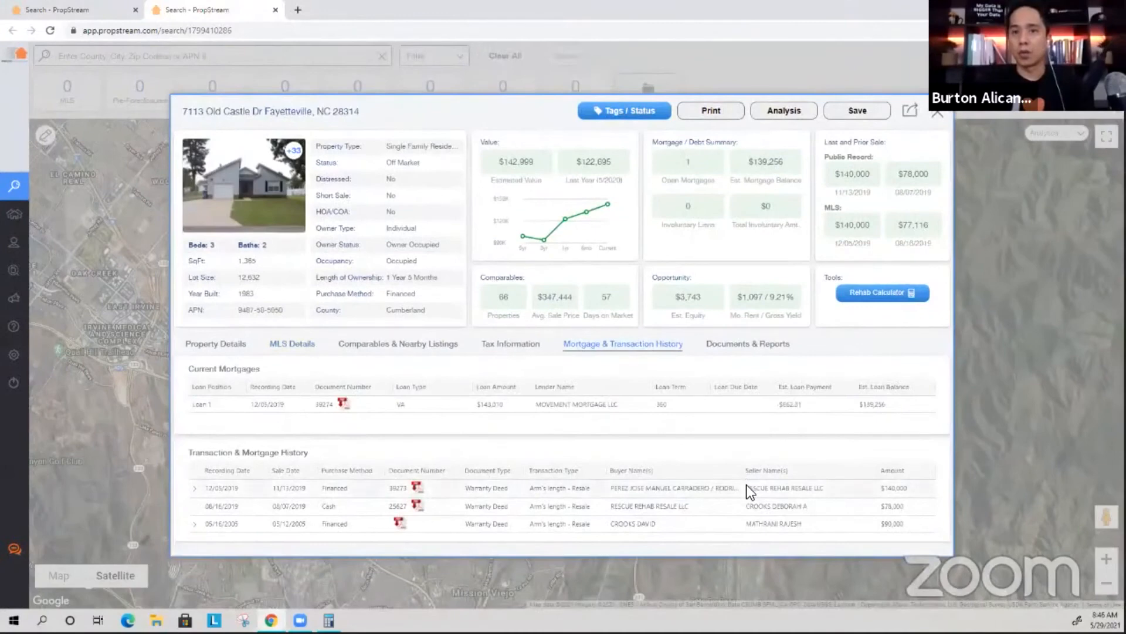
pyautogui.tripleClick(820, 487)
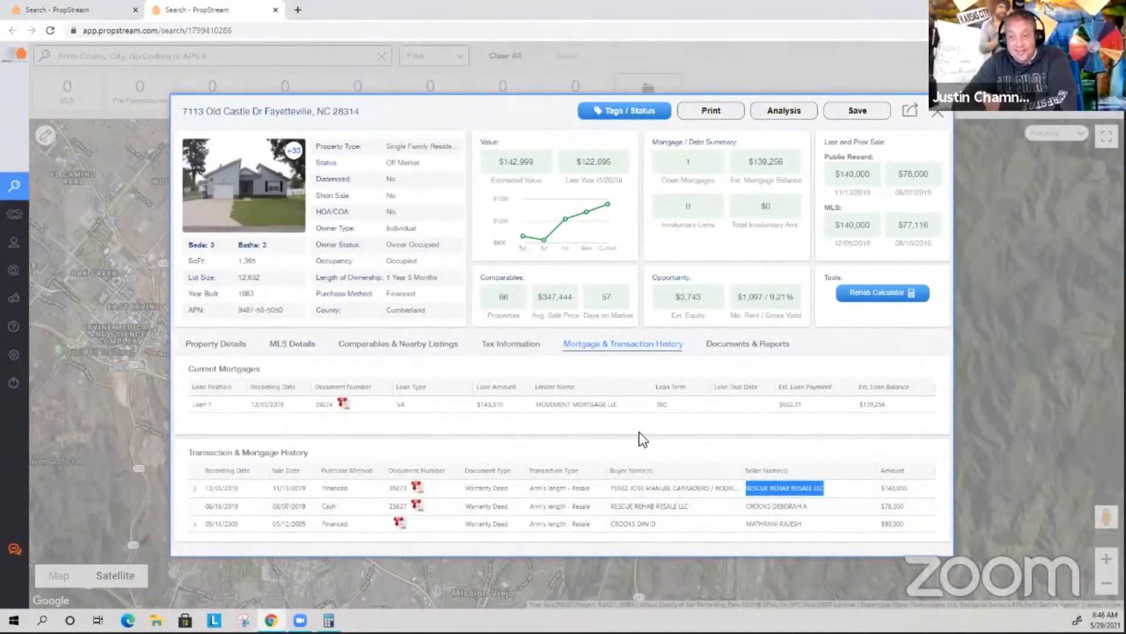
# Recheck the listing agent's first name against the latest sale's seller name.
pyautogui.click(288, 347)
pyautogui.scroll(-5, 423, 458)
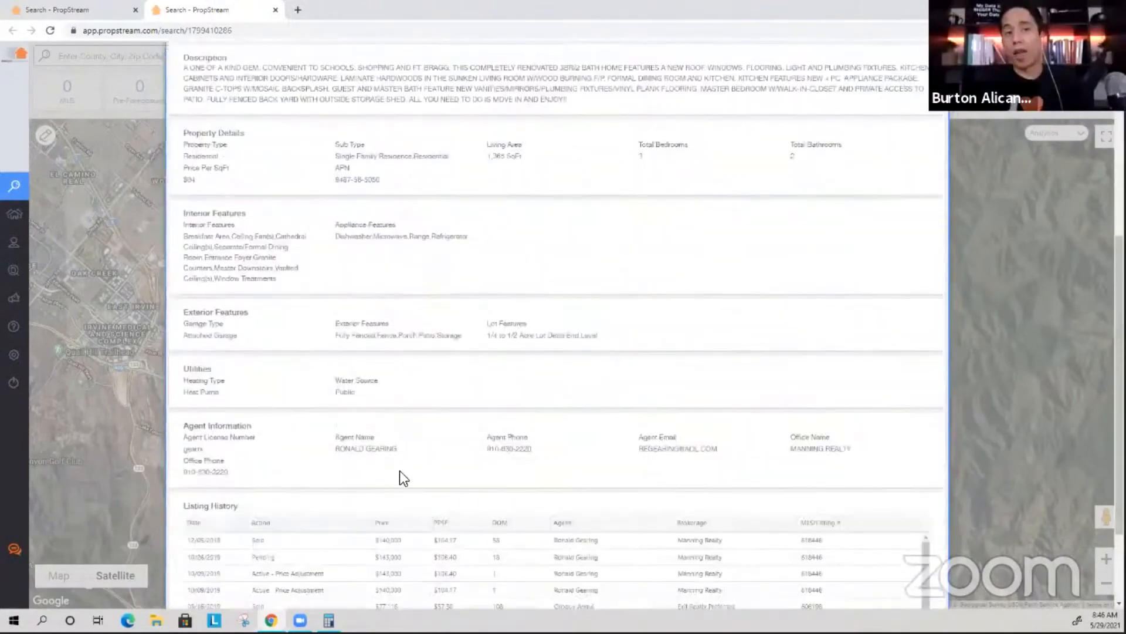
pyautogui.doubleClick(343, 452)
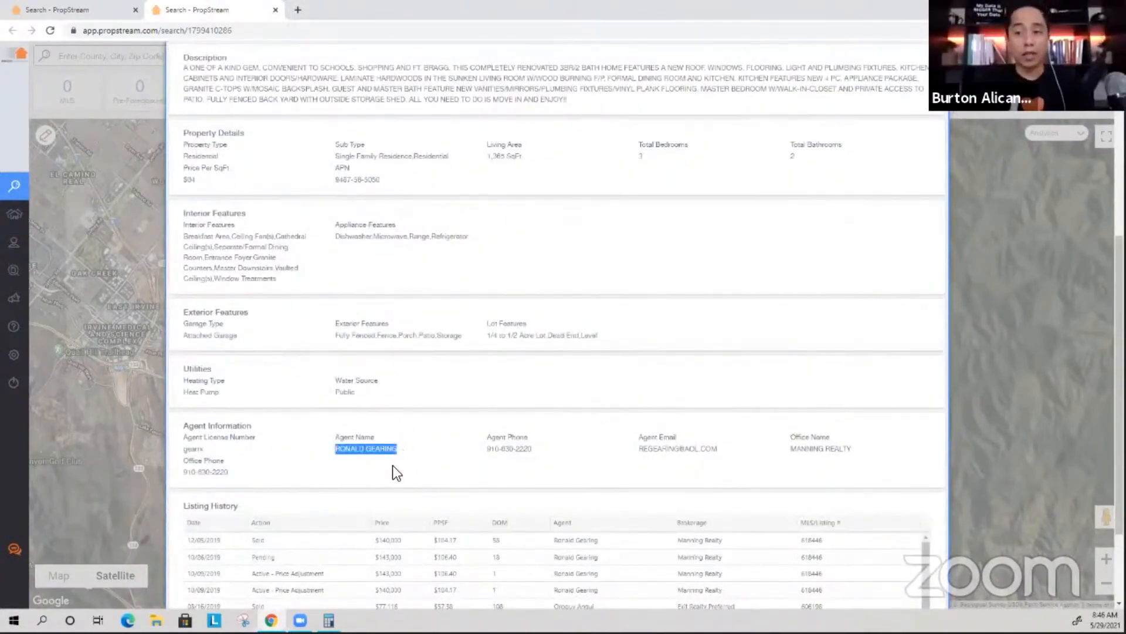
pyautogui.scroll(10, 660, 391)
pyautogui.click(667, 304)
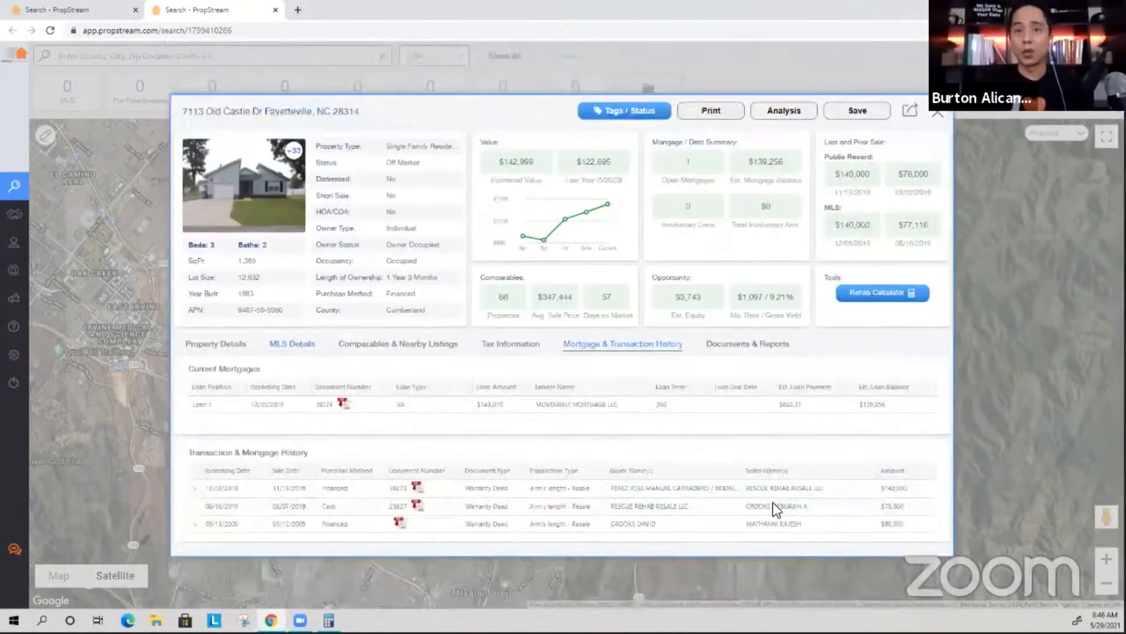
pyautogui.moveTo(744, 487); pyautogui.dragTo(824, 488)
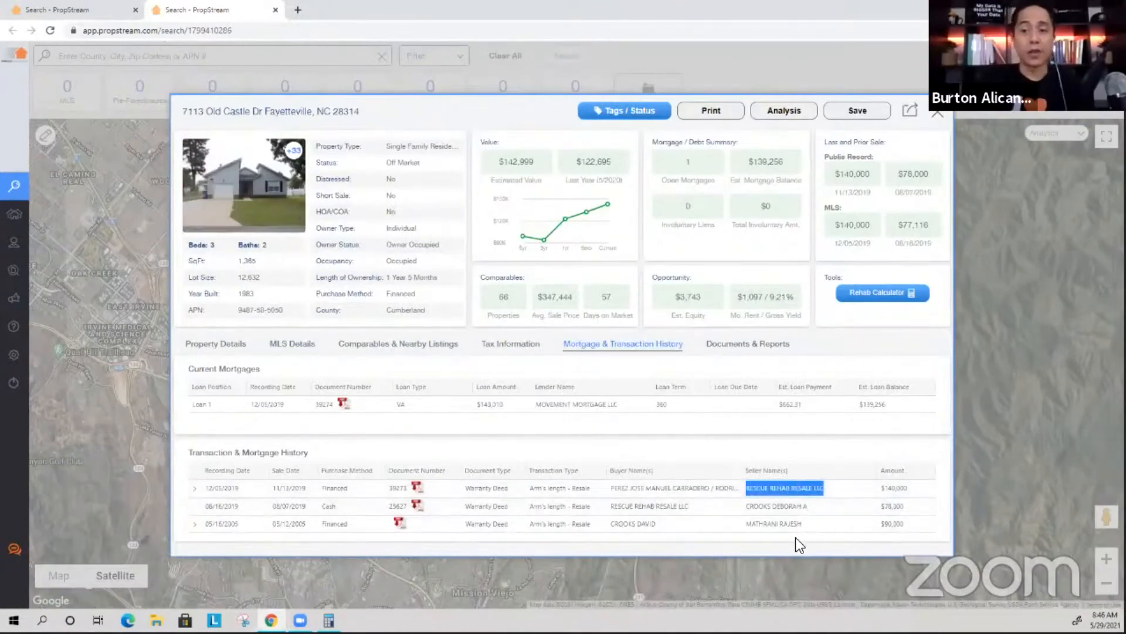
# Select the listing agent's name and phone number, then return to the Flip Comps tab.
pyautogui.click(310, 346)
pyautogui.scroll(-10, 363, 374)
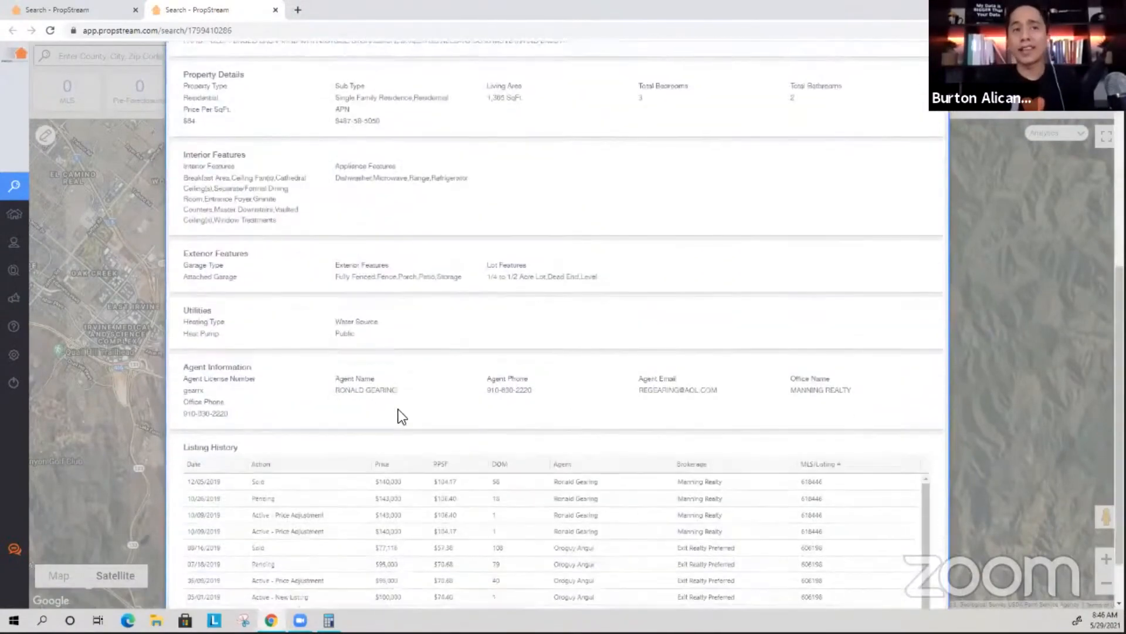
pyautogui.moveTo(336, 390)
pyautogui.mouseDown()
pyautogui.moveTo(423, 397)
pyautogui.moveTo(331, 391)
pyautogui.mouseUp()
pyautogui.click(433, 411)
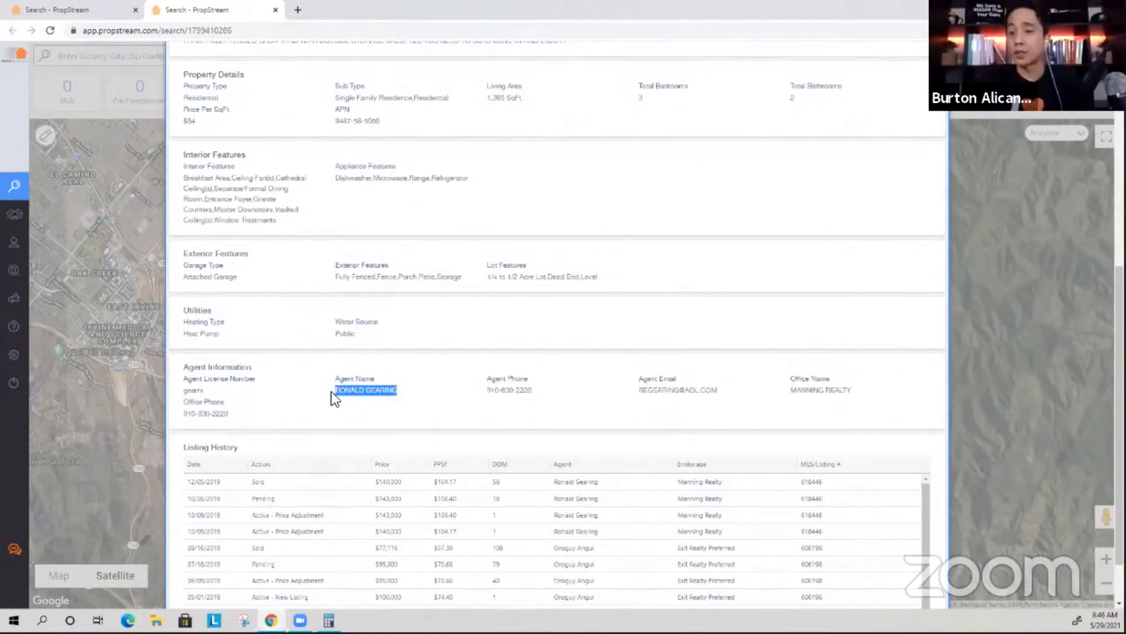
pyautogui.click(549, 407)
pyautogui.moveTo(533, 390); pyautogui.dragTo(361, 380)
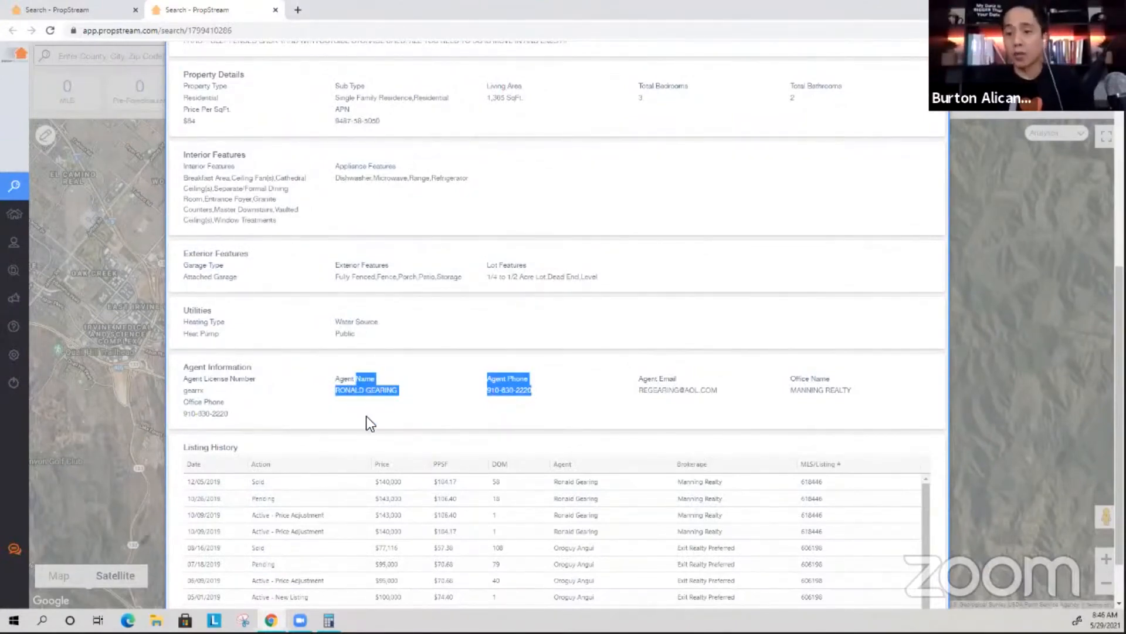
pyautogui.click(79, 11)
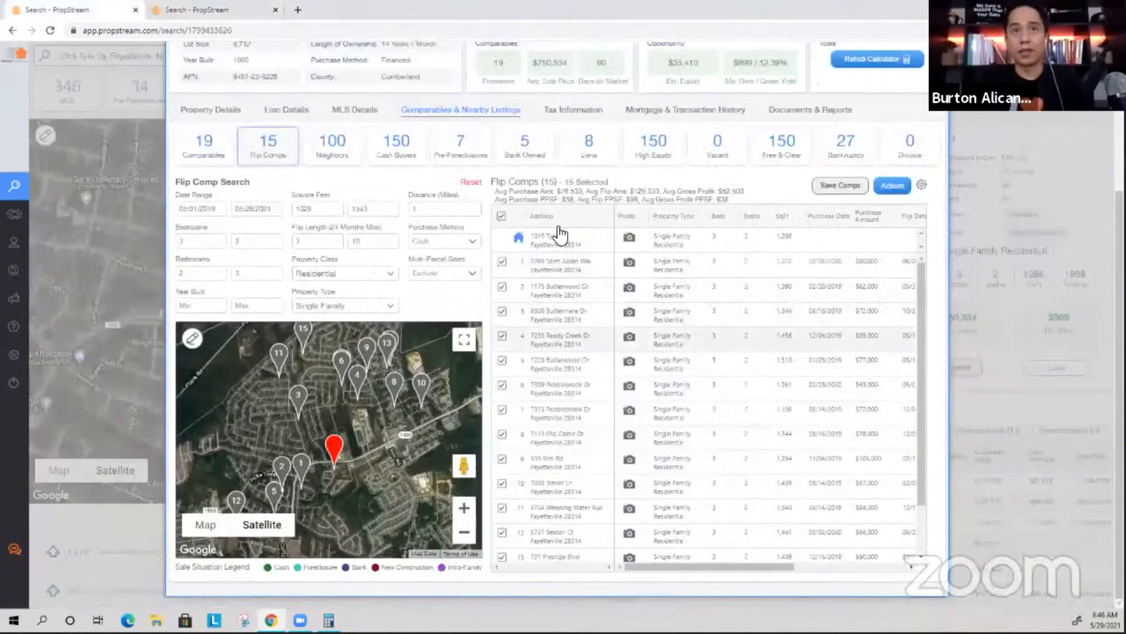
pyautogui.moveTo(547, 182); pyautogui.dragTo(638, 203)
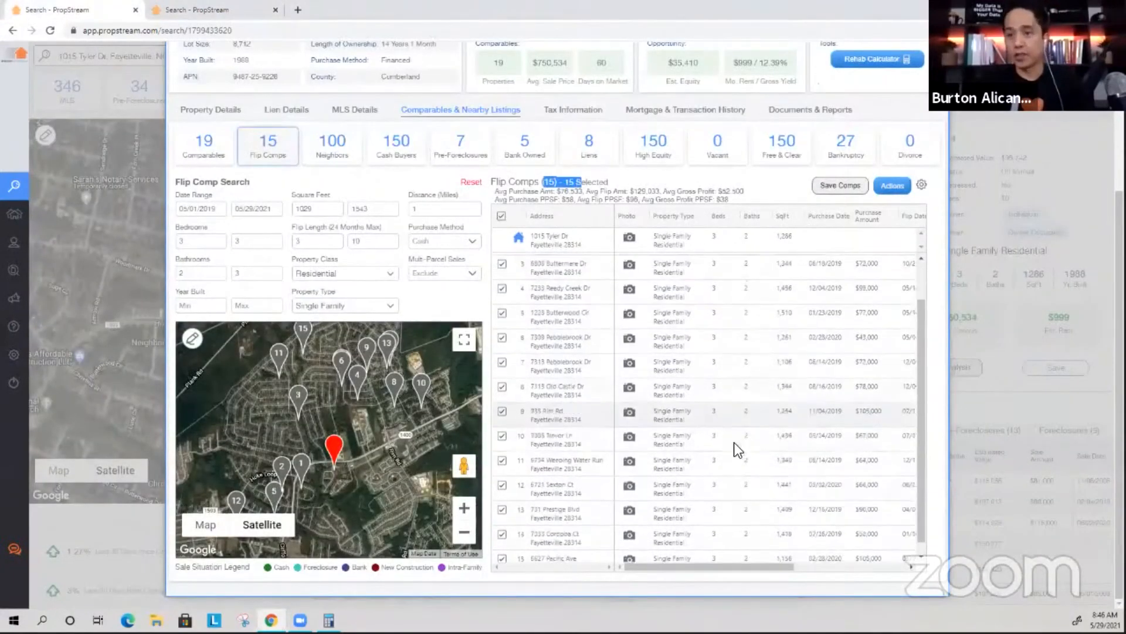
pyautogui.scroll(-2, 727, 455)
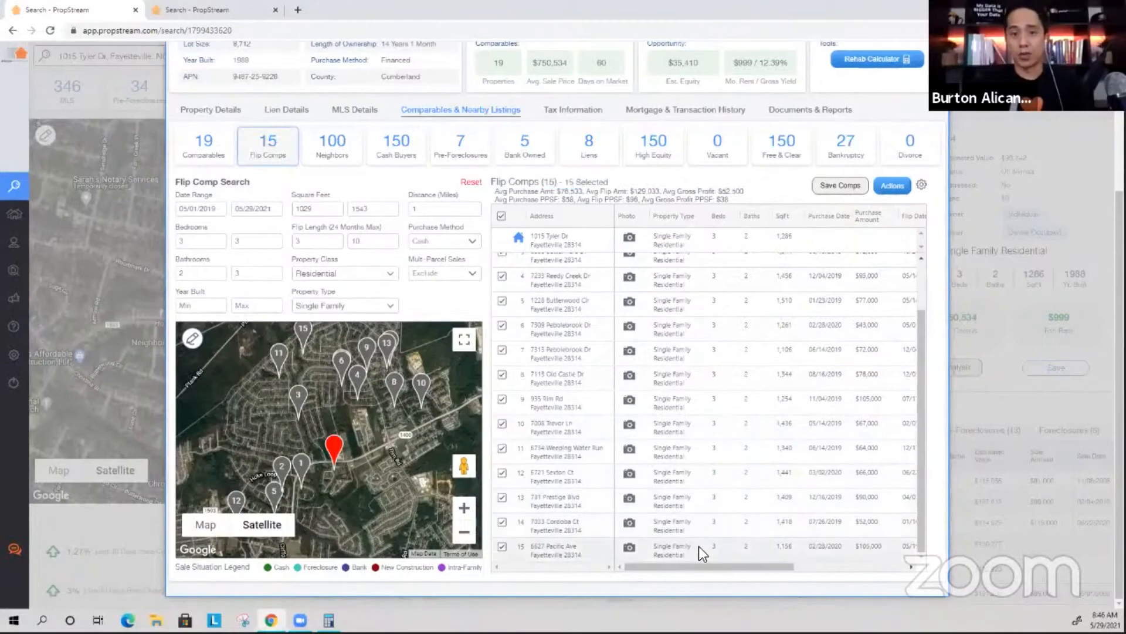
pyautogui.scroll(-1, 753, 508)
pyautogui.click(639, 546)
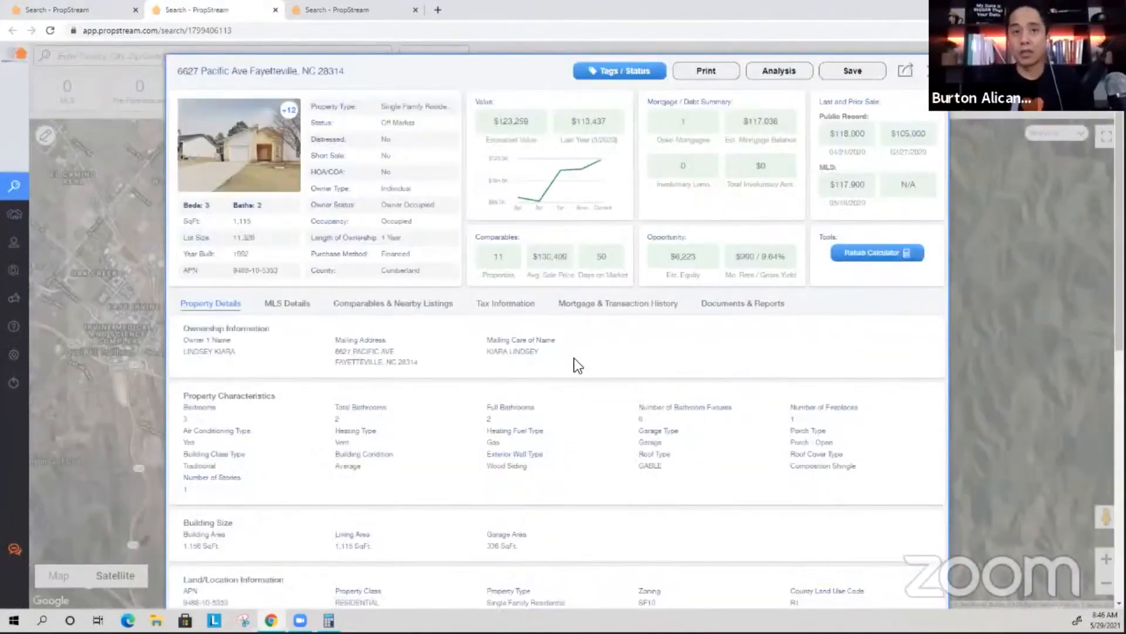
pyautogui.click(596, 304)
pyautogui.moveTo(755, 480); pyautogui.dragTo(783, 483)
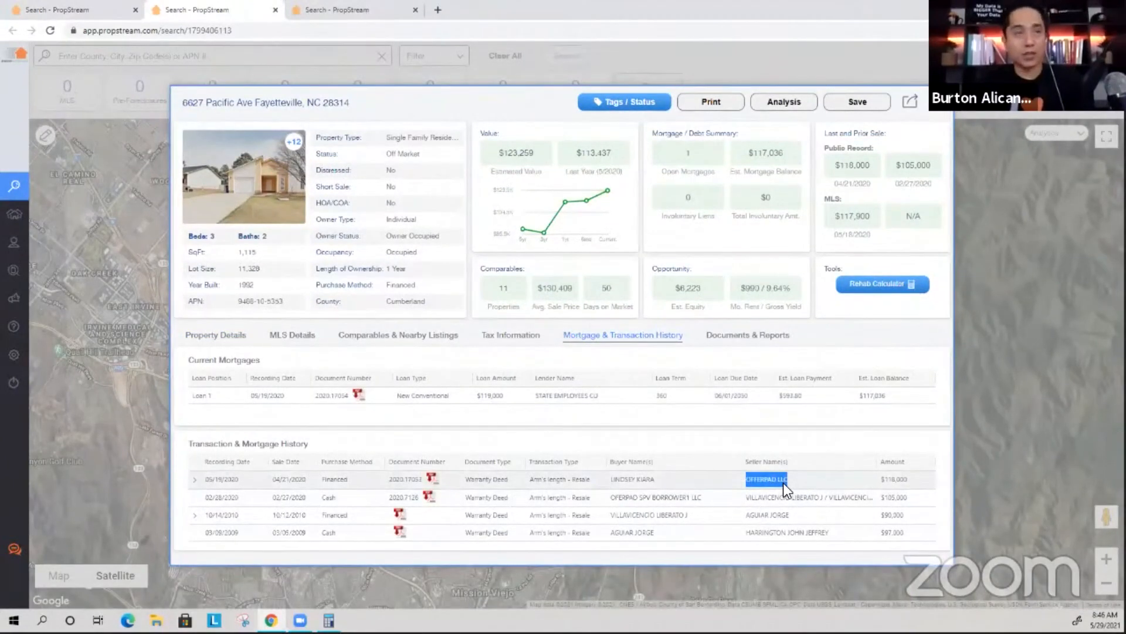
# Search 'OFFERPAD LLC fayet' in a new browser tab.
pyautogui.click(435, 10)
pyautogui.write('OFFERPAD LLC')
pyautogui.write('fayet')
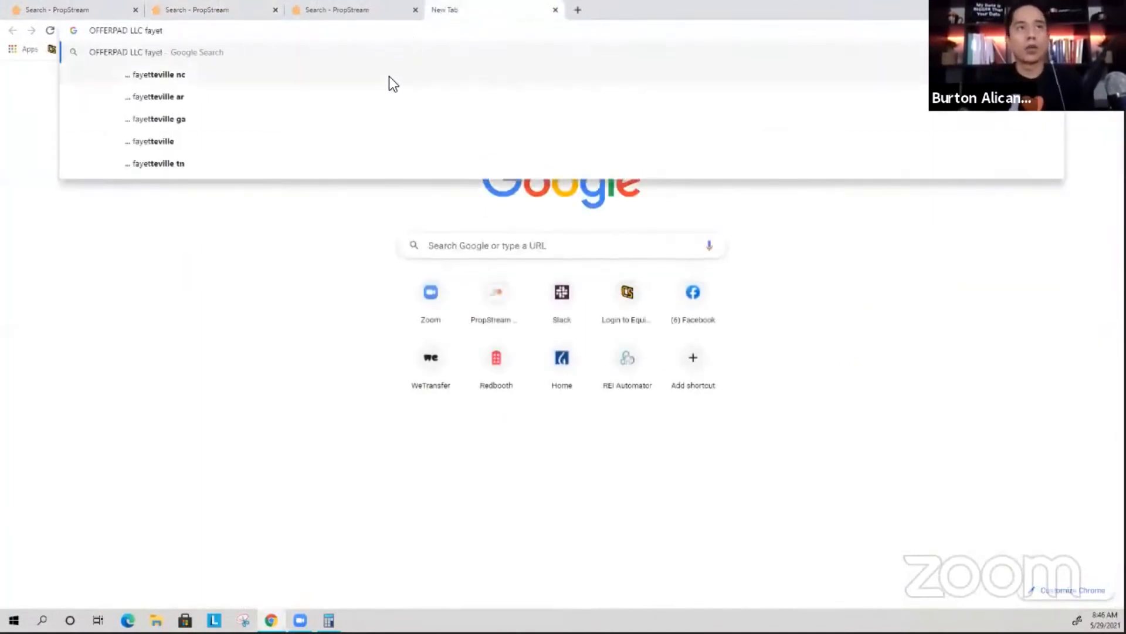
# Search Google for 'offerpad llc fayetteville nc', skim the Offerpad results, then return to PropStream.
pyautogui.click(388, 75)
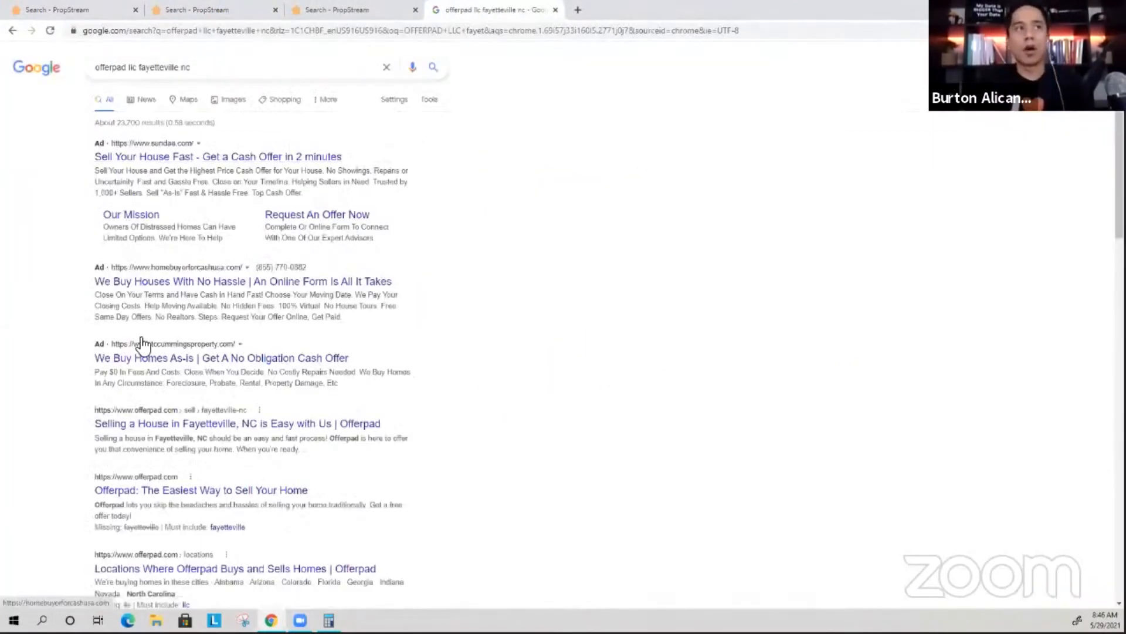
pyautogui.scroll(-2, 141, 342)
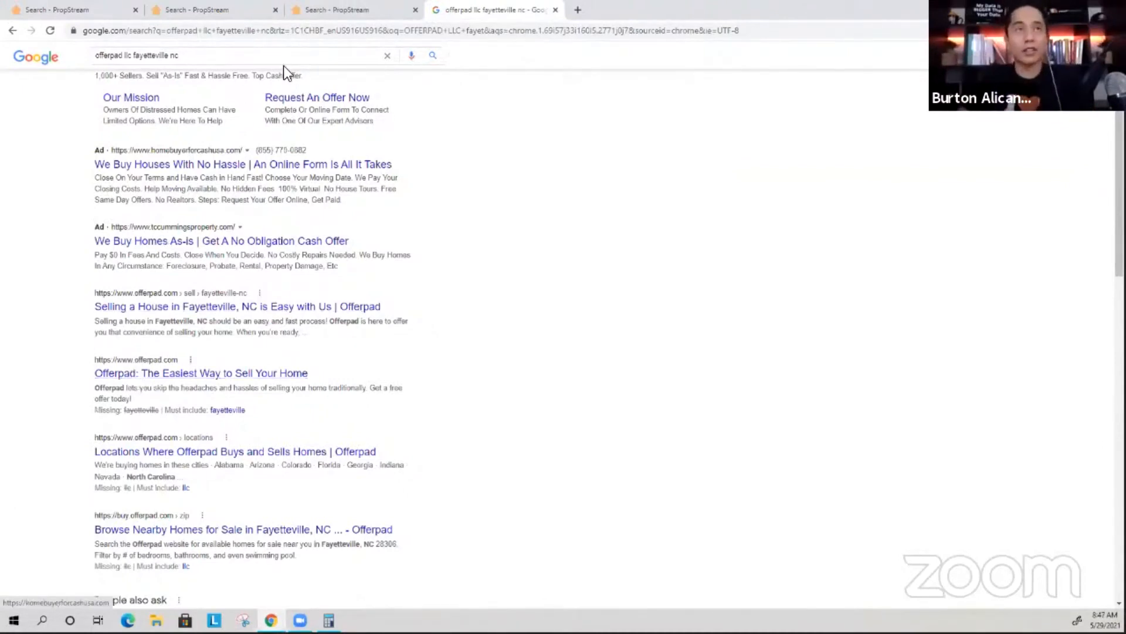
pyautogui.click(555, 10)
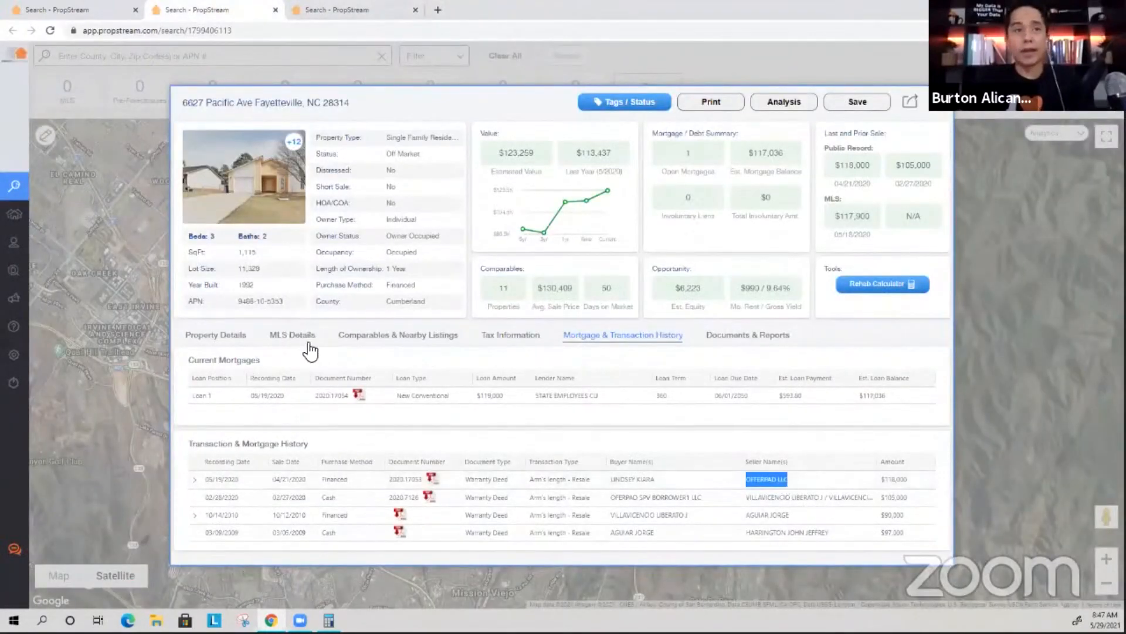
pyautogui.click(296, 335)
pyautogui.scroll(-6, 324, 437)
pyautogui.moveTo(331, 388); pyautogui.dragTo(394, 395)
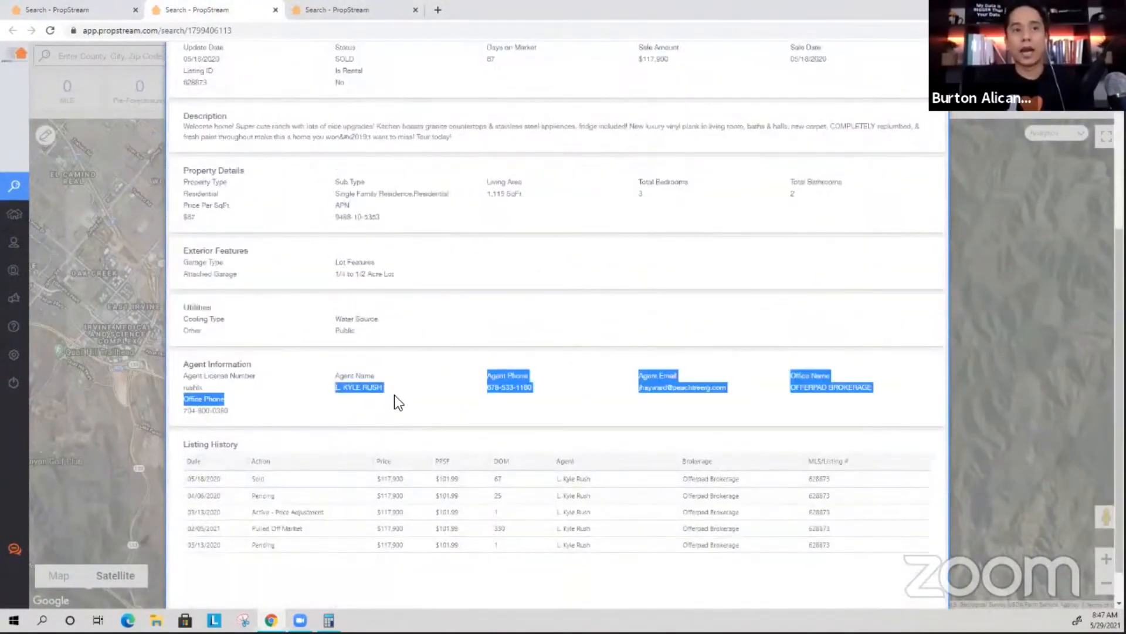
pyautogui.click(490, 374)
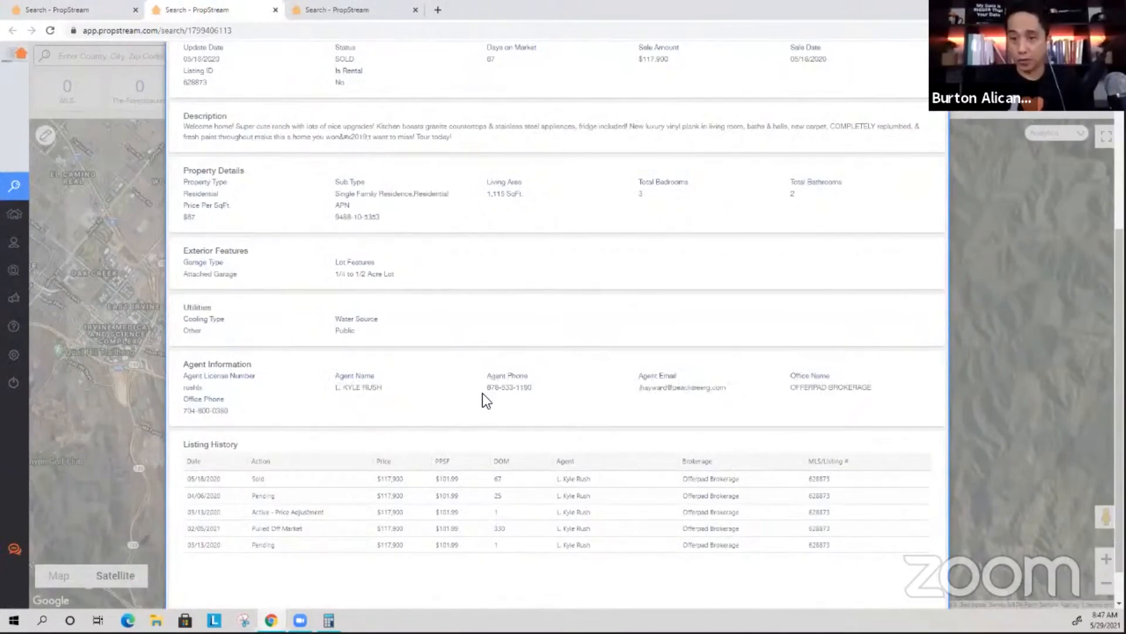
pyautogui.moveTo(486, 387); pyautogui.dragTo(541, 393)
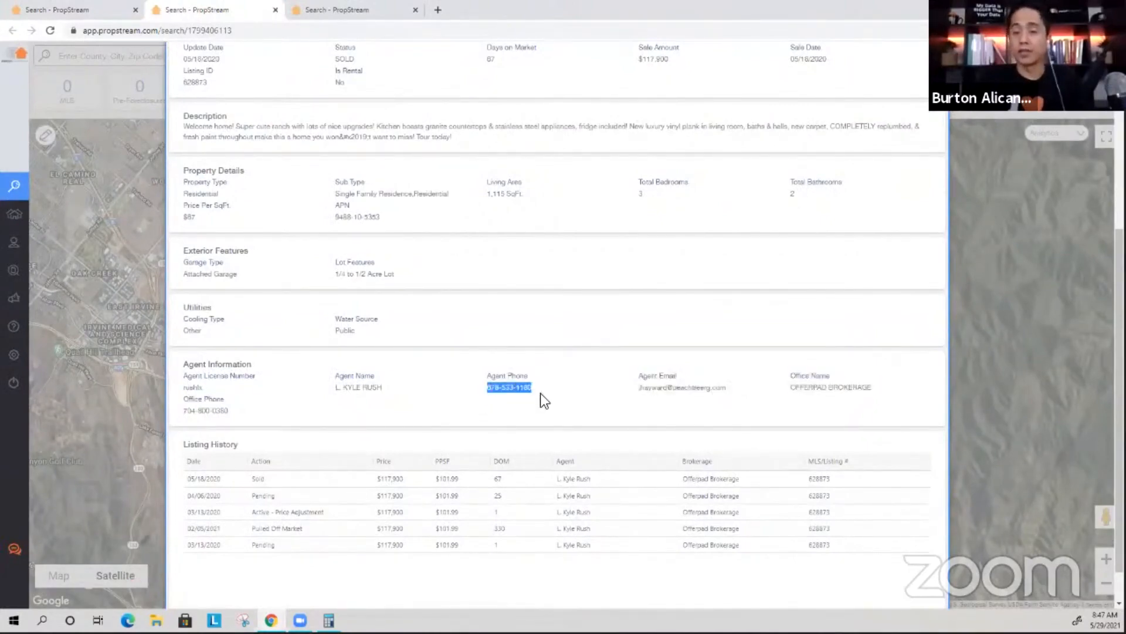
pyautogui.click(532, 393)
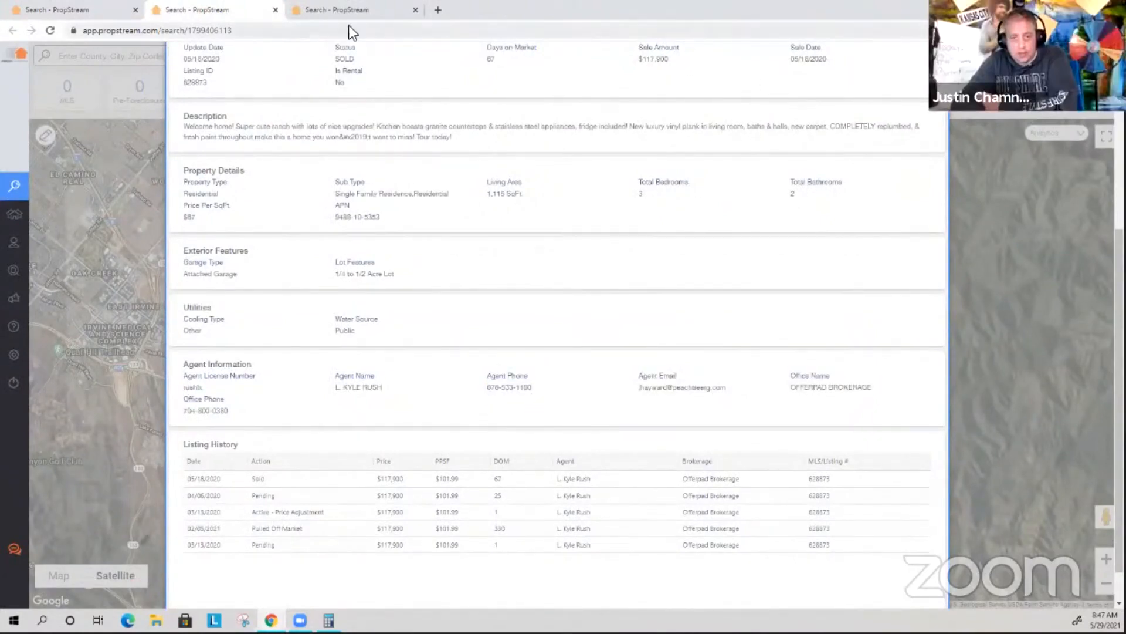
pyautogui.click(275, 10)
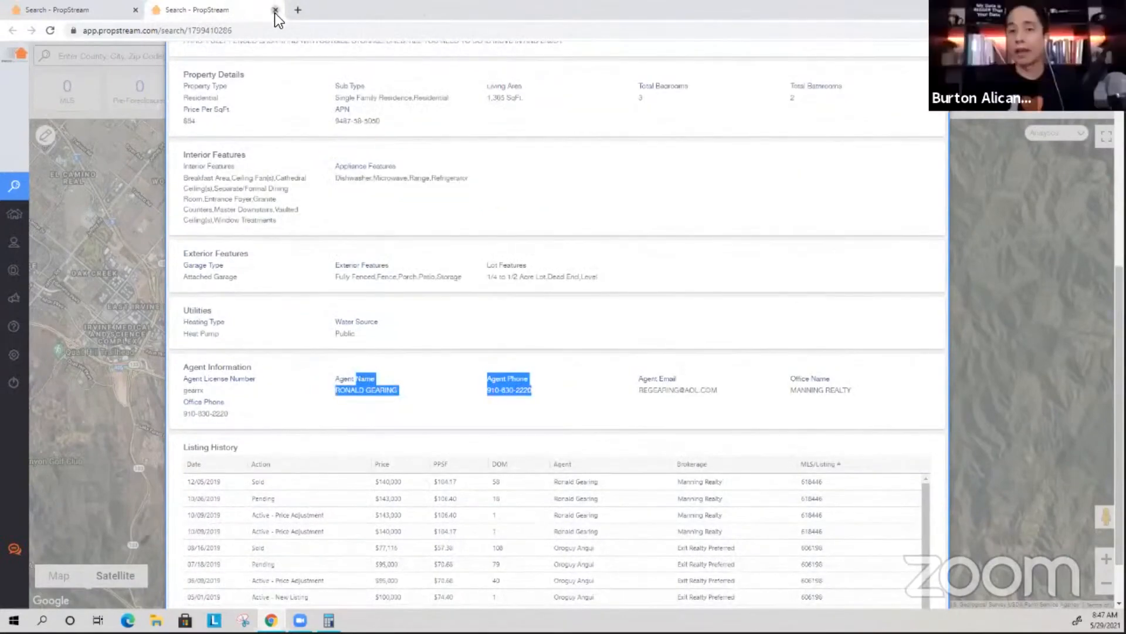
pyautogui.click(275, 10)
pyautogui.scroll(2, 685, 305)
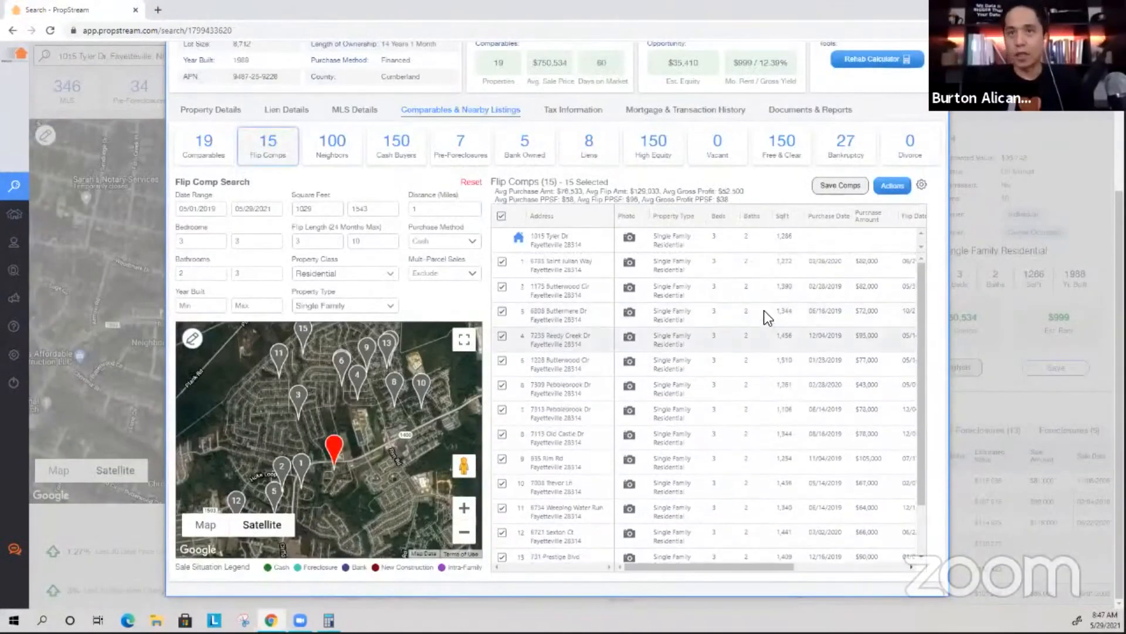